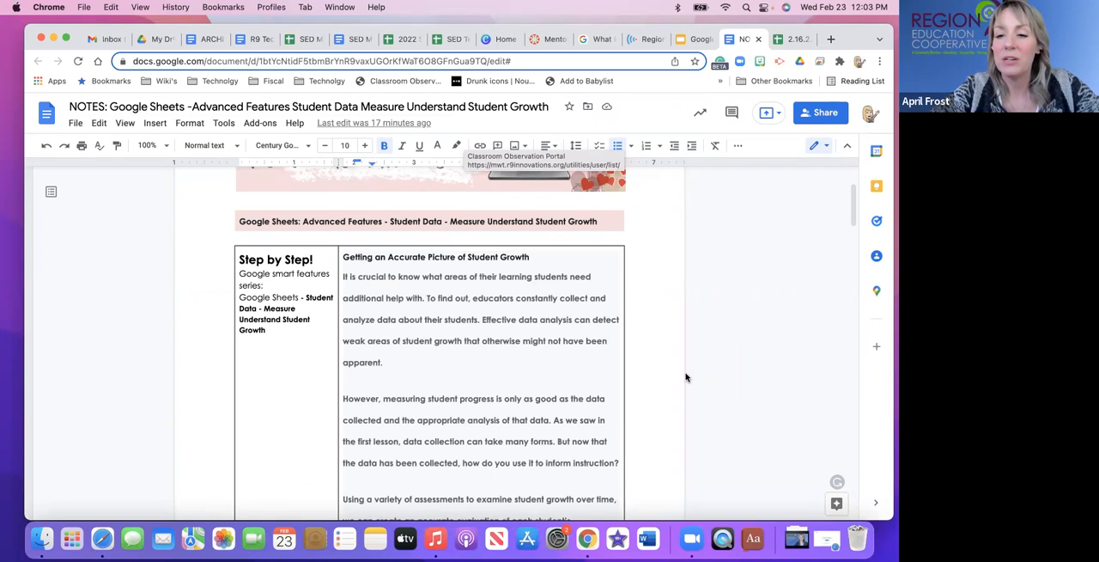
Read the notes' introduction on student growth, the standards-based grading scenario with its data fields, and the data dashboard guidance.
click(517, 329)
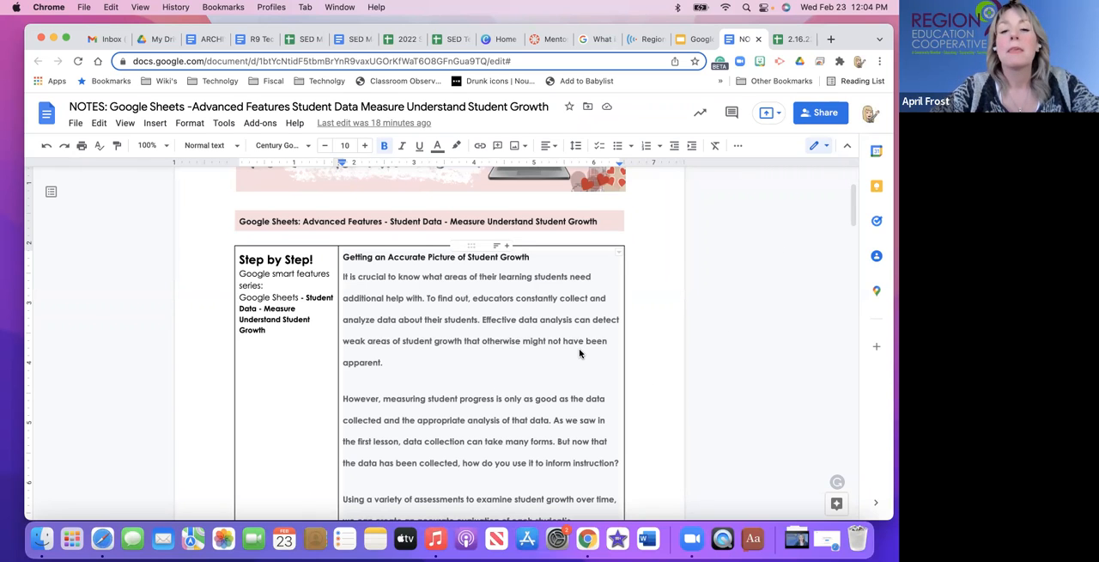
scroll(580, 352, down, 2)
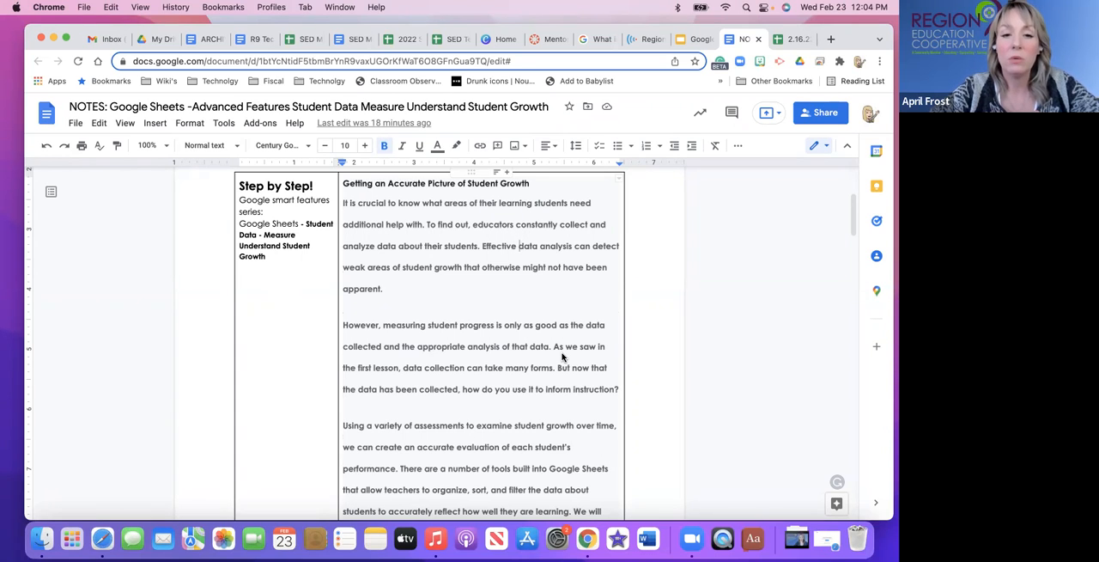
scroll(563, 356, down, 12)
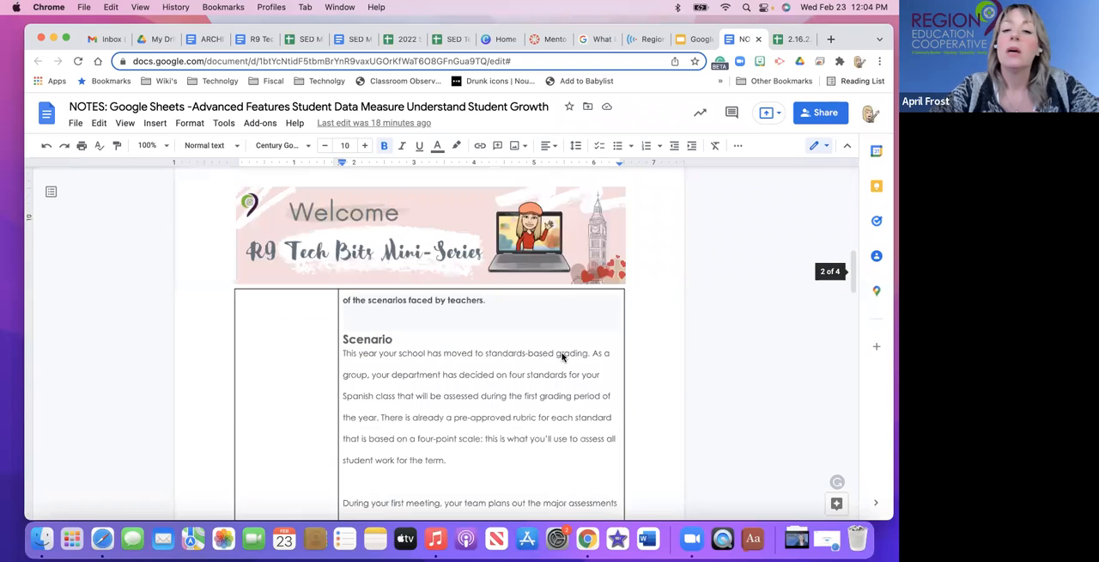
scroll(563, 357, down, 2)
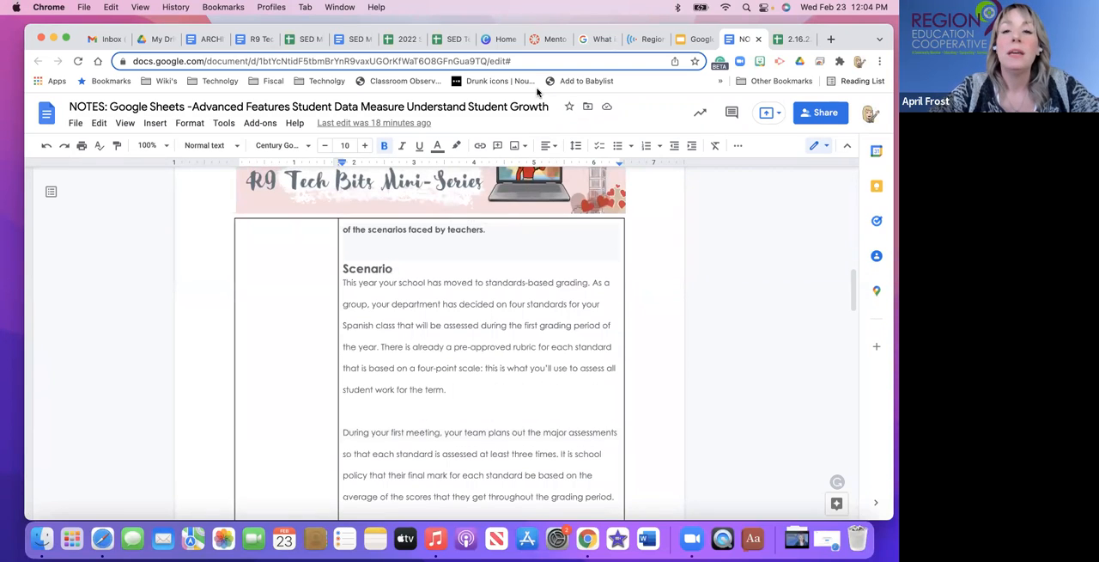
scroll(453, 416, down, 2)
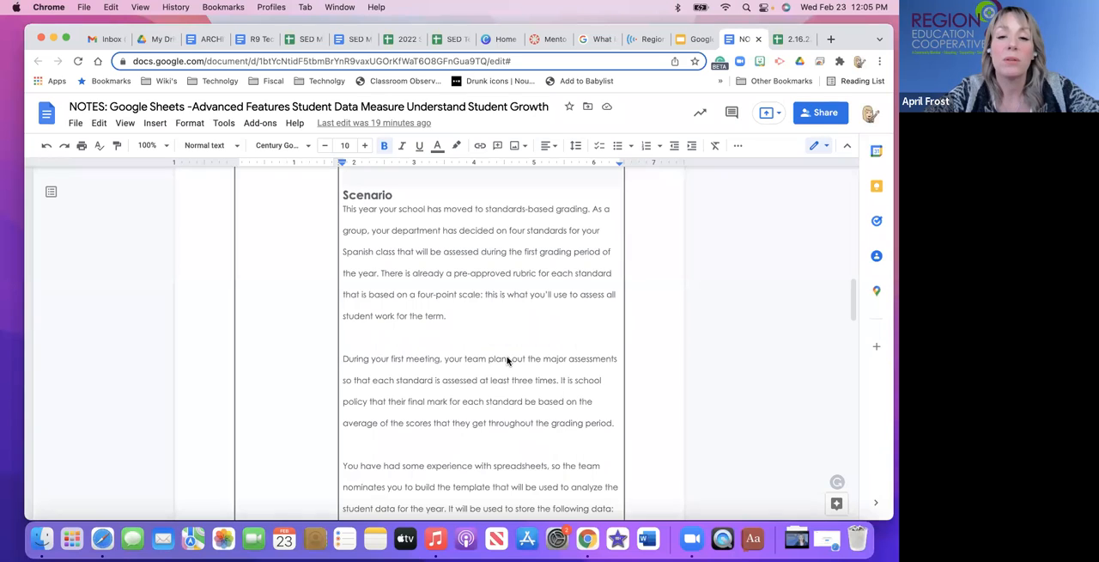
scroll(506, 361, down, 3)
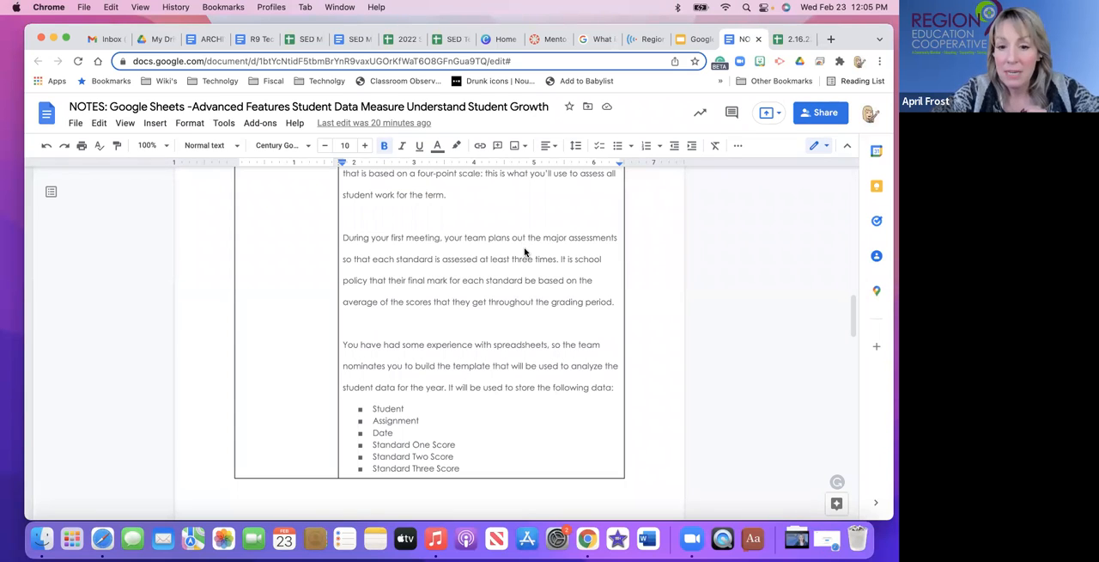
scroll(510, 337, down, 2)
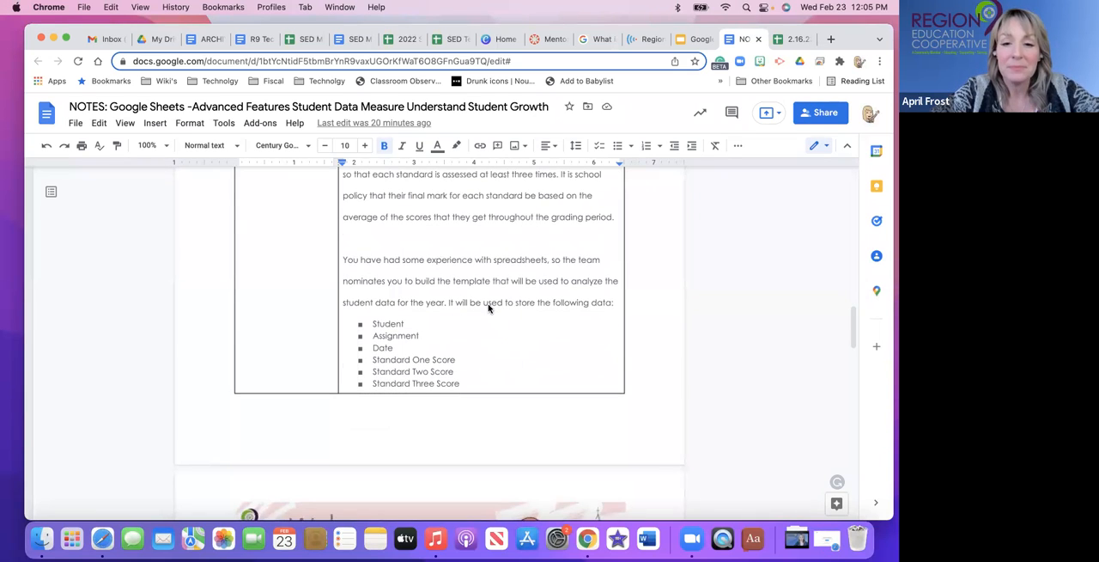
scroll(552, 306, down, 2)
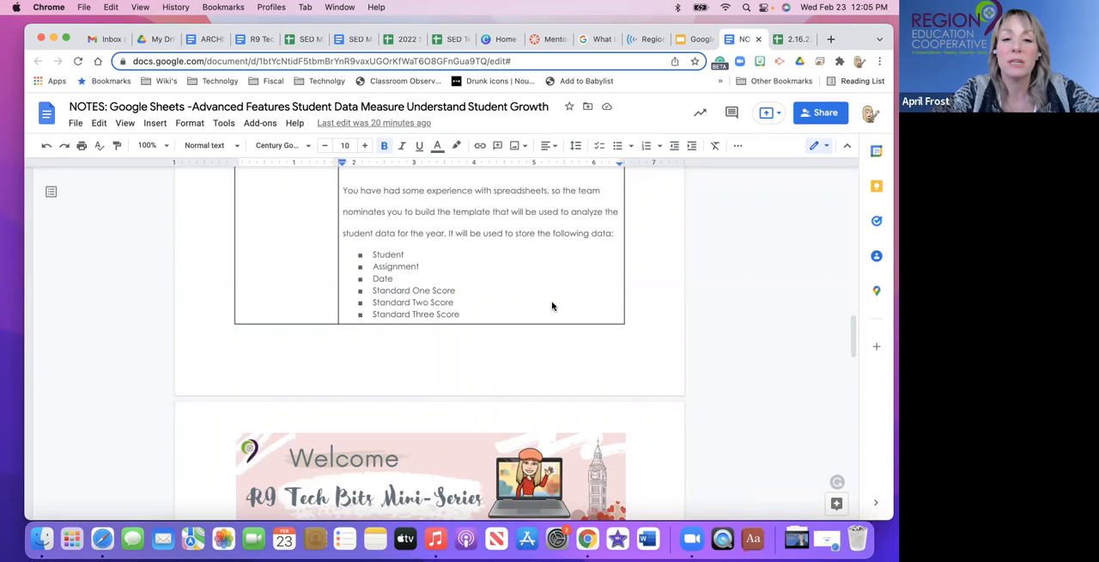
scroll(552, 306, down, 6)
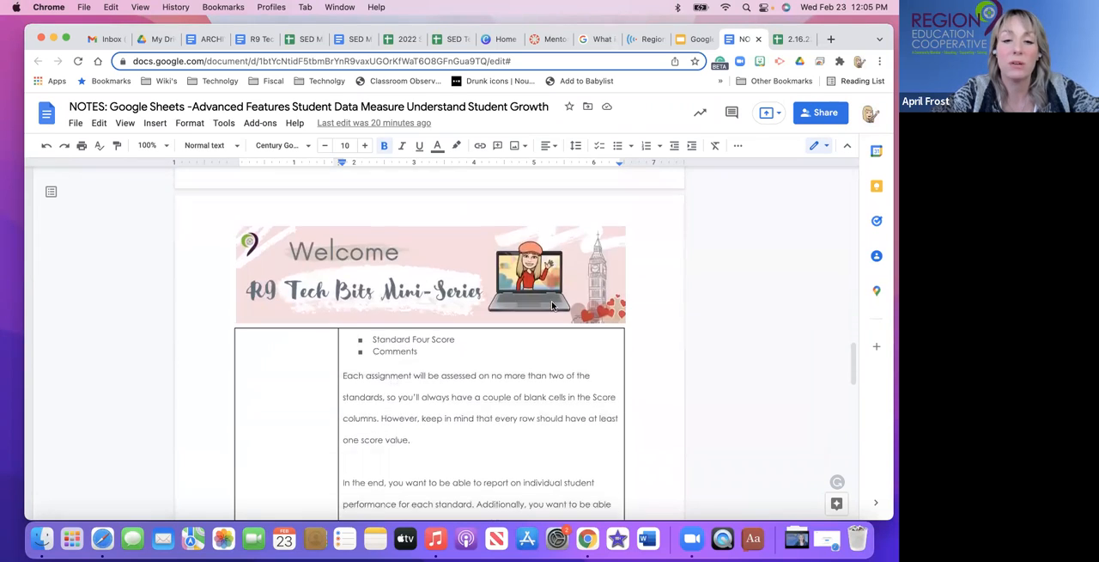
scroll(552, 306, down, 2)
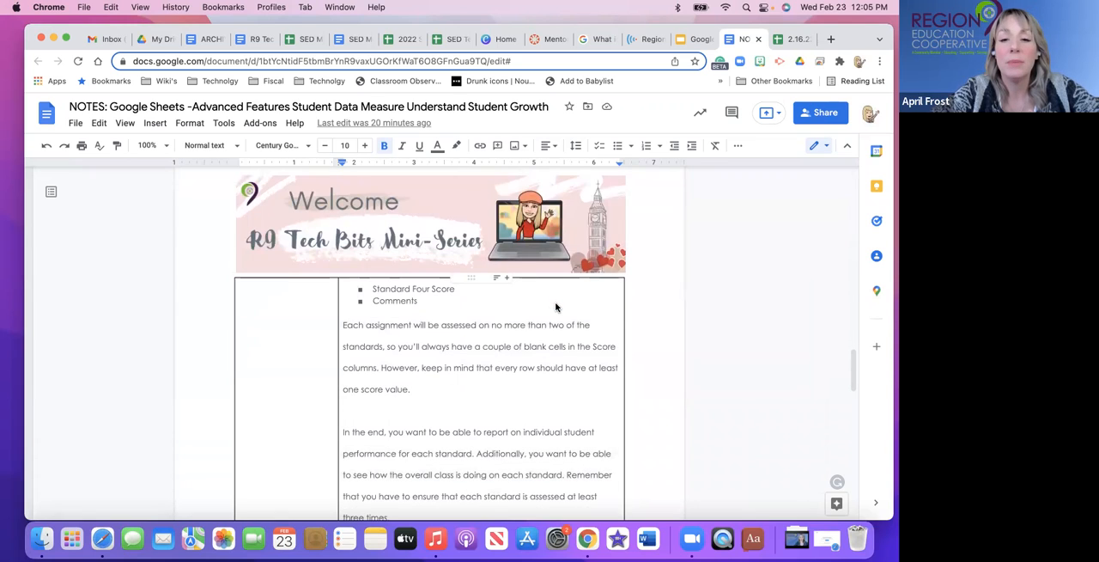
scroll(515, 306, down, 1)
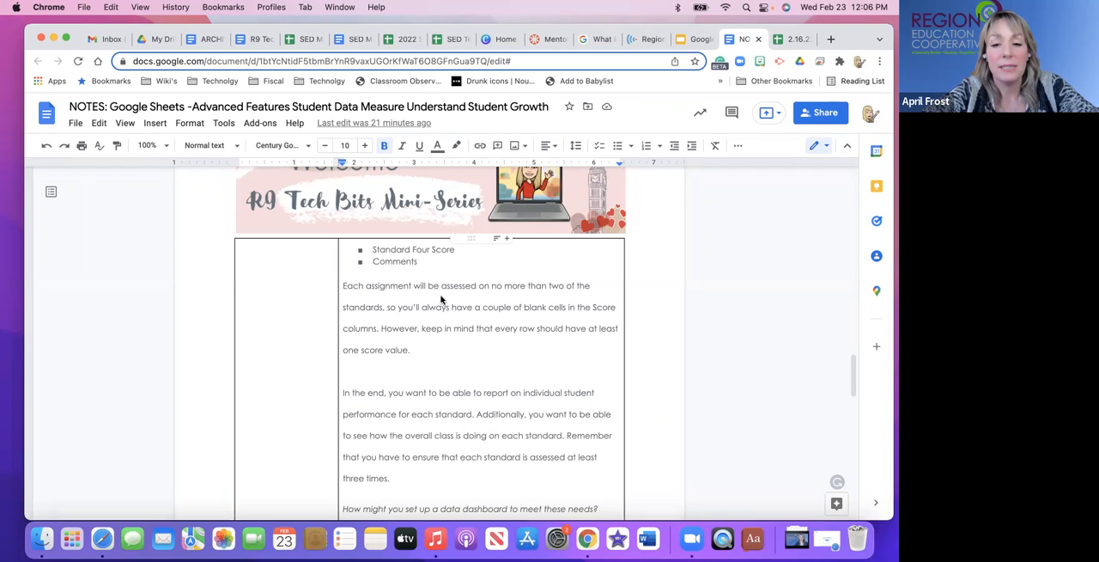
scroll(441, 298, down, 5)
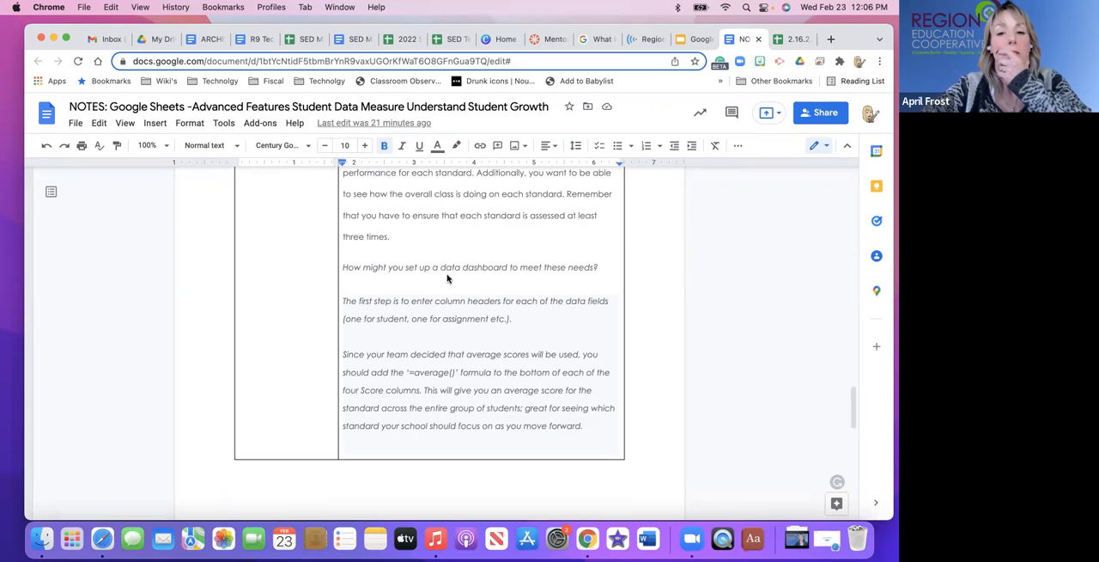
scroll(447, 277, up, 4)
scroll(447, 278, down, 3)
scroll(447, 278, up, 8)
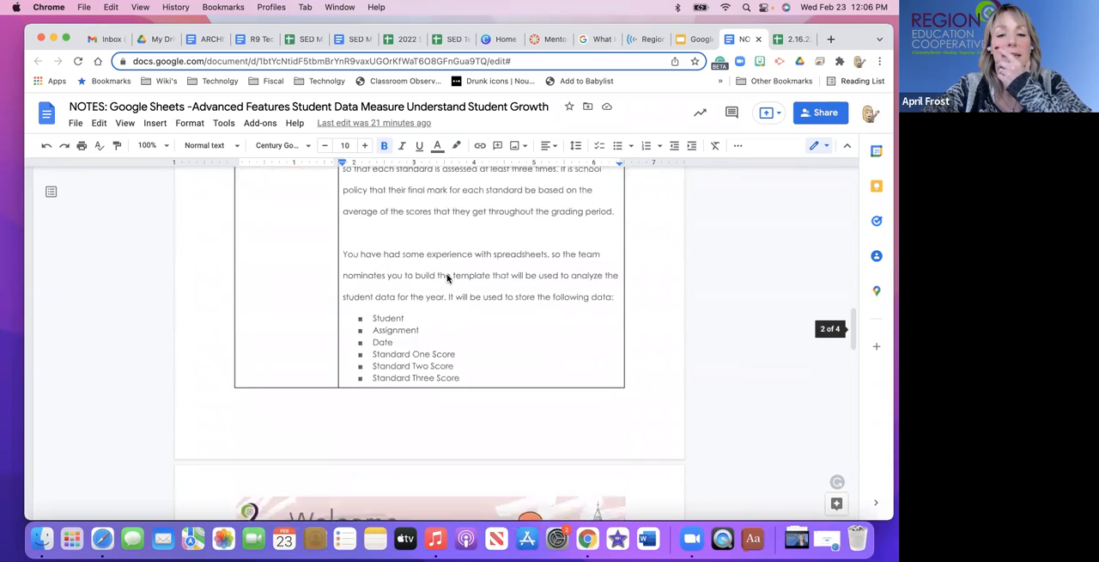
scroll(447, 278, down, 2)
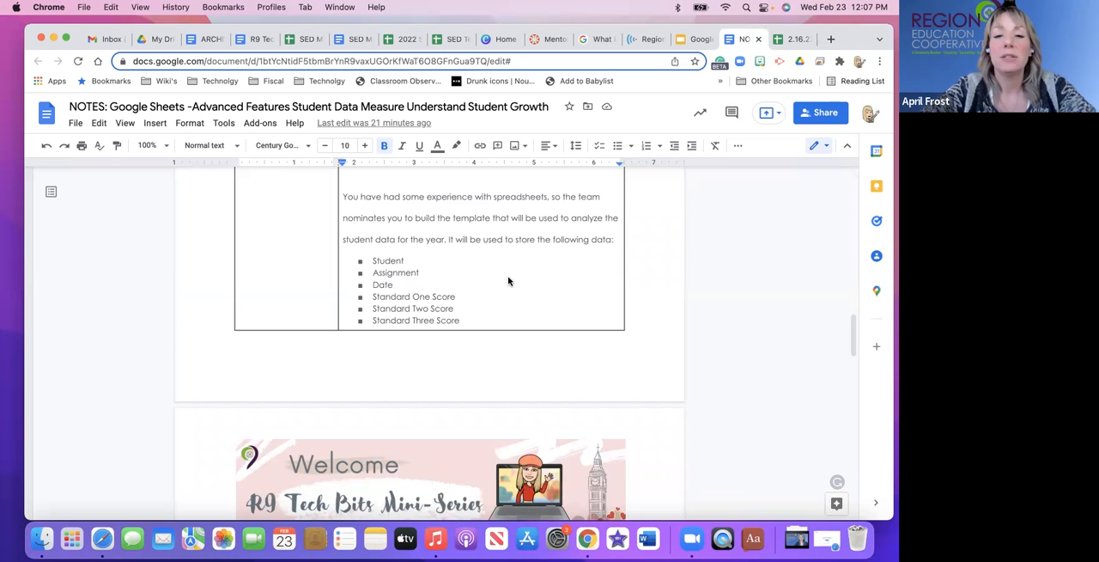
Copy the link to the practice spreadsheet from the Practice and Play! row of the notes.
scroll(508, 280, up, 5)
scroll(508, 280, down, 15)
scroll(508, 280, down, 15)
scroll(510, 278, up, 2)
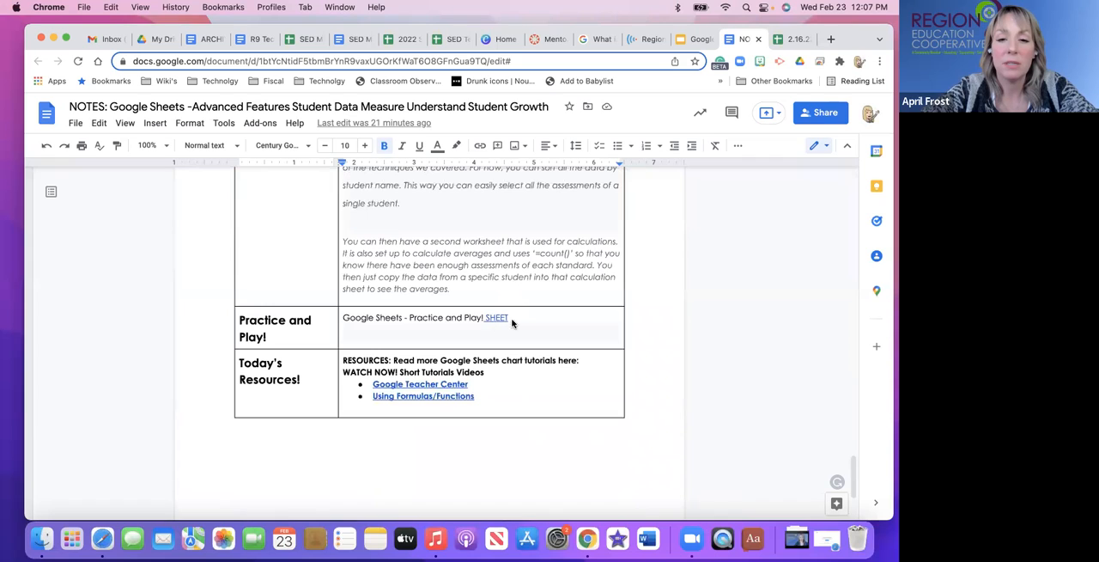
click(513, 318)
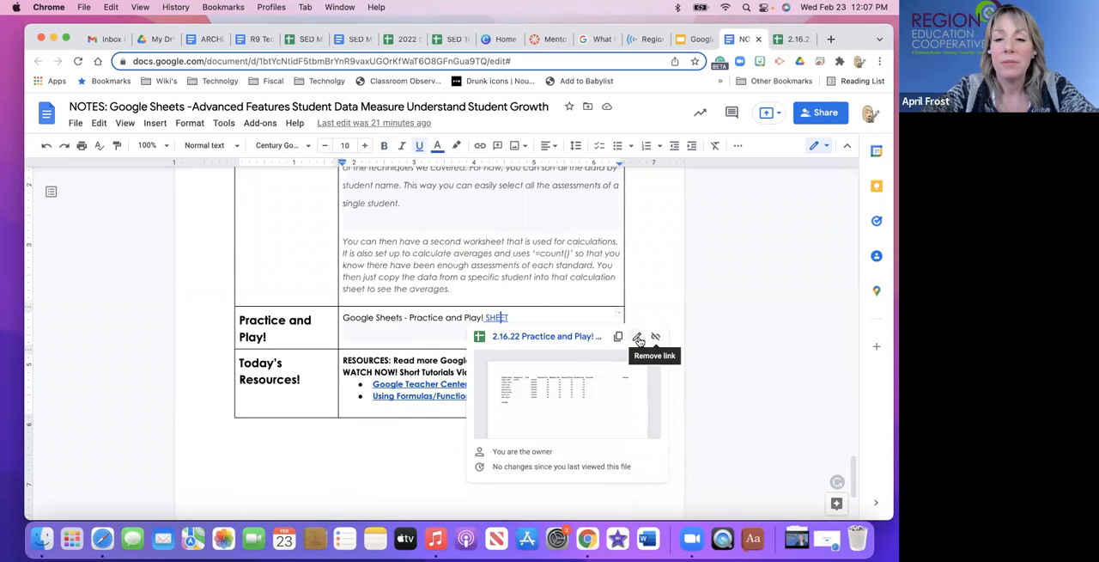
click(621, 339)
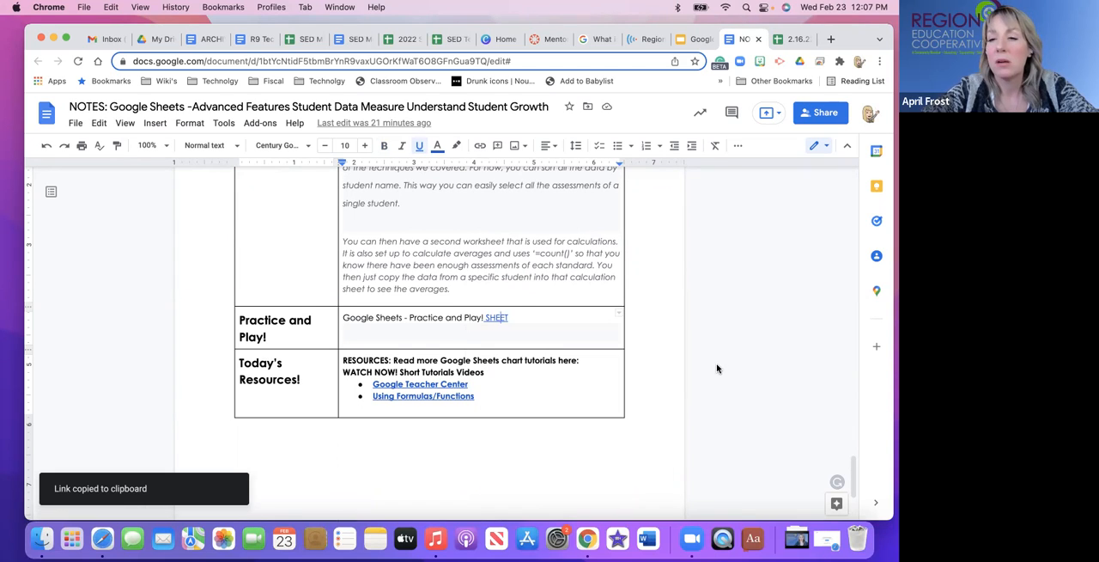
key(super+space)
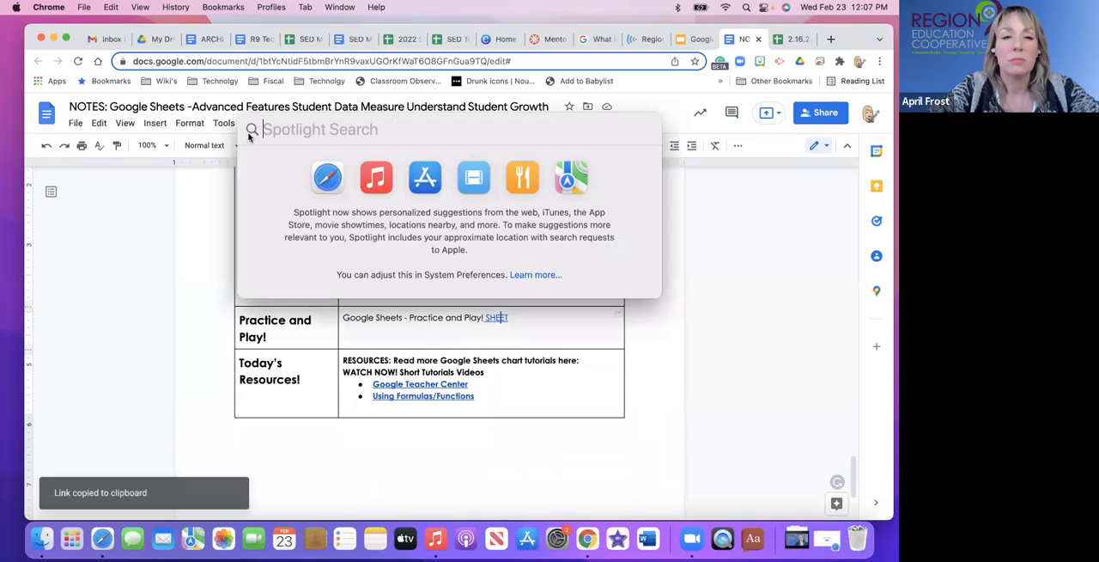
key(Escape)
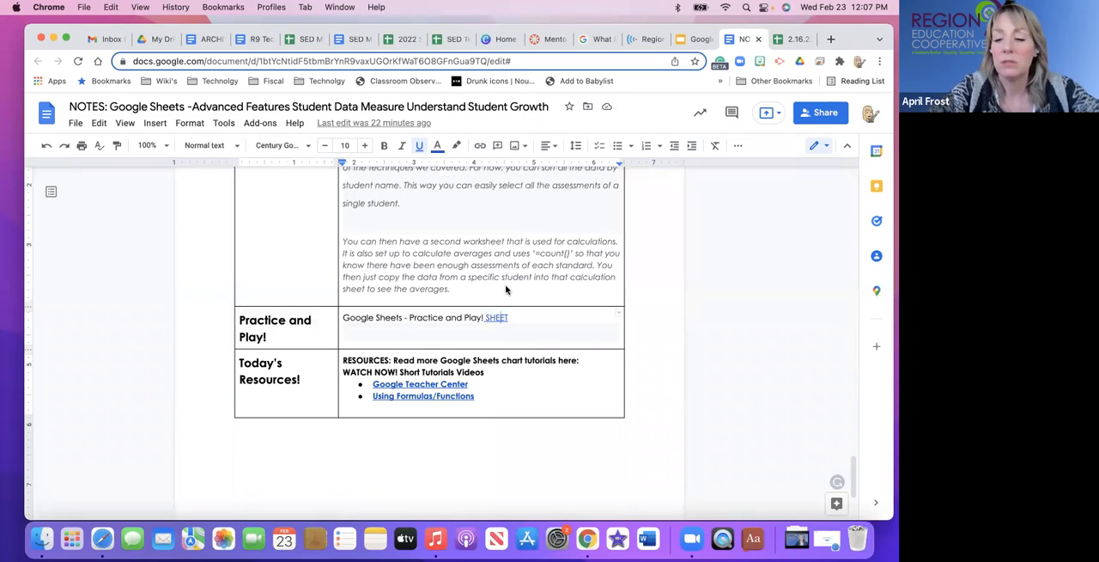
Switch to the Practice and Play spreadsheet and clear the scores in D2:G9 under Standard One to Standard Four.
click(798, 39)
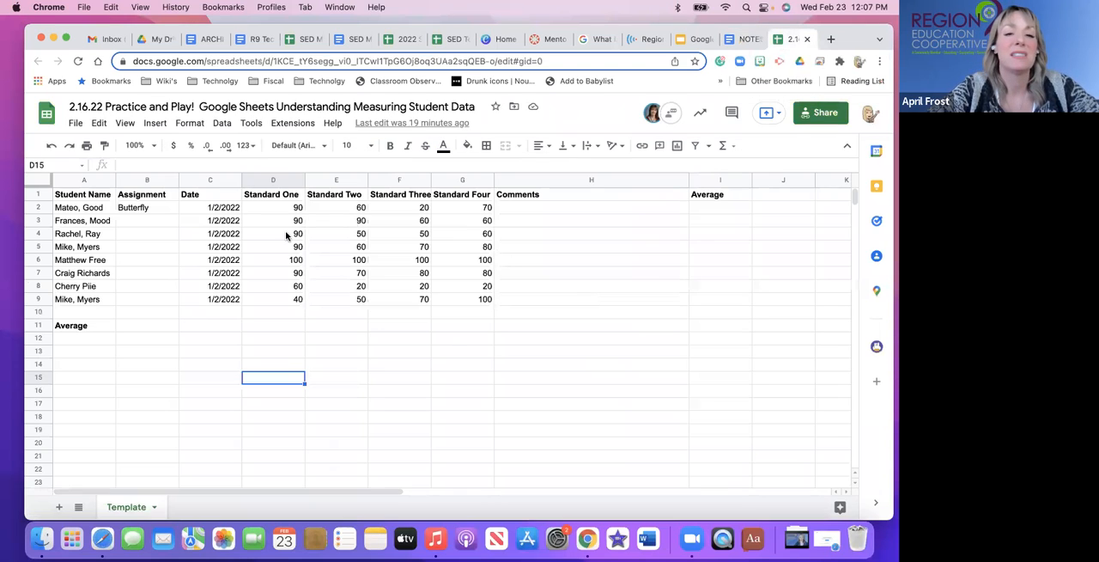
drag(289, 209, 483, 299)
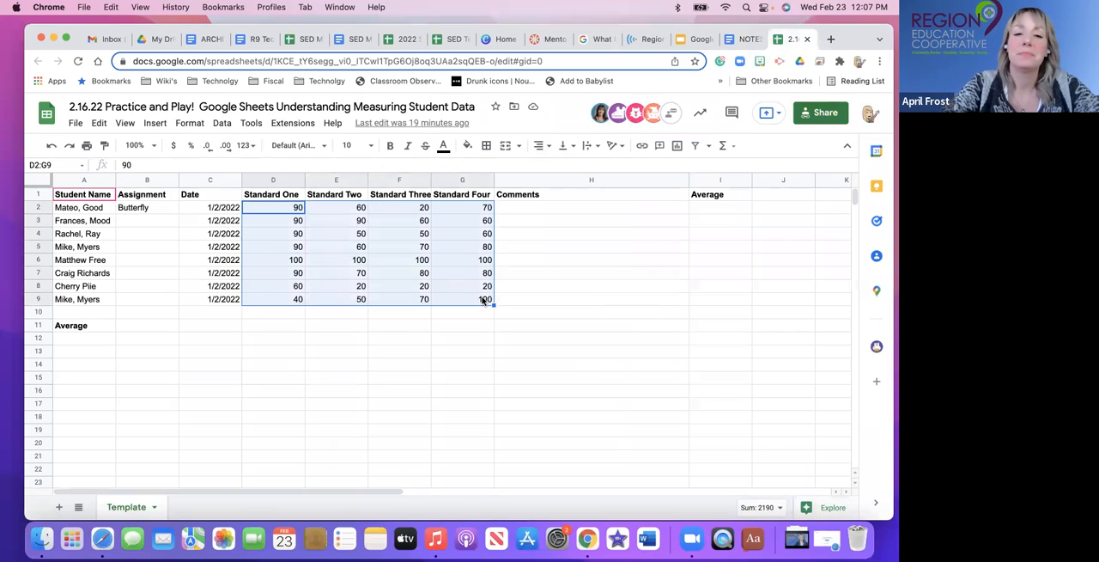
click(555, 326)
drag(289, 210, 486, 299)
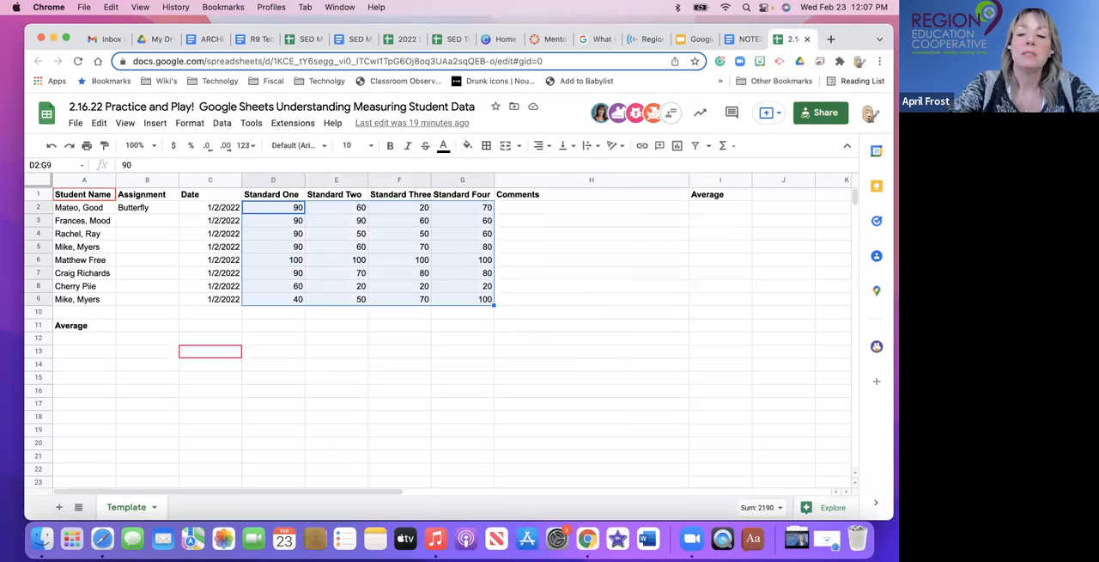
key(Delete)
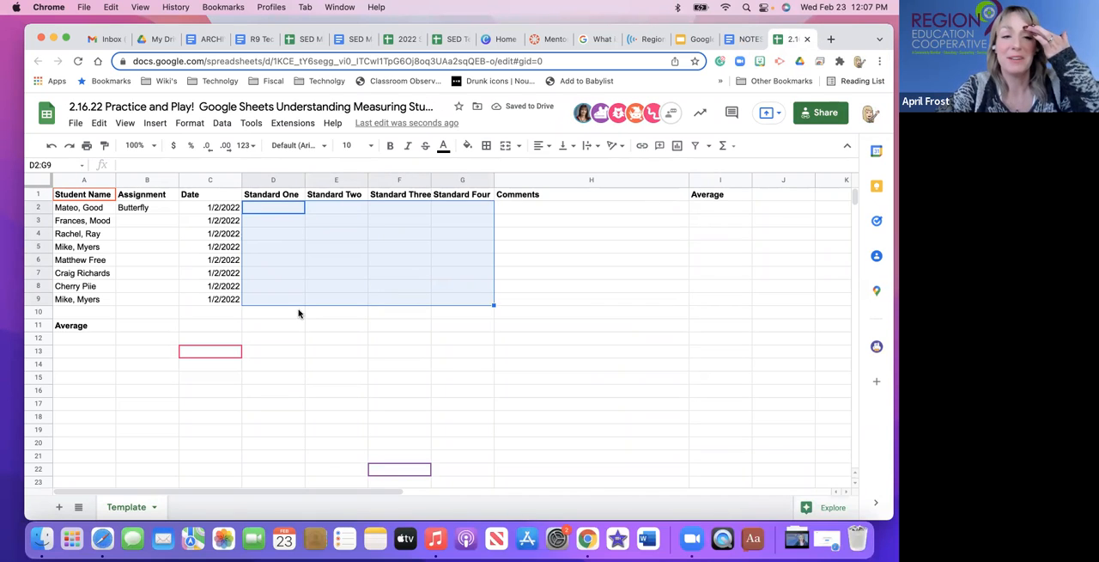
Insert a column before Standard Two and paste a copy of the Date column into it.
click(140, 222)
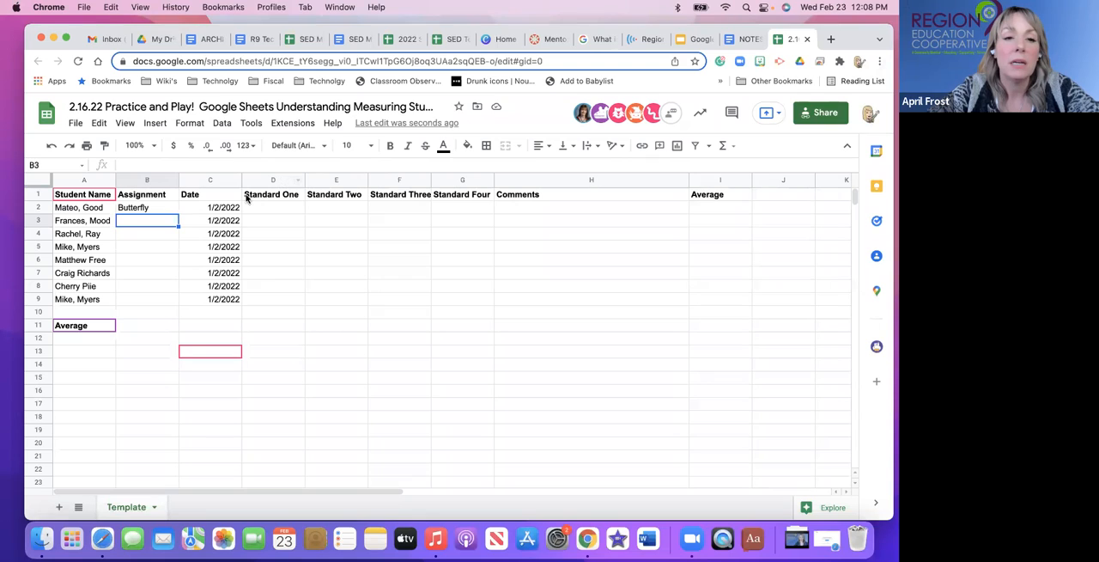
click(327, 178)
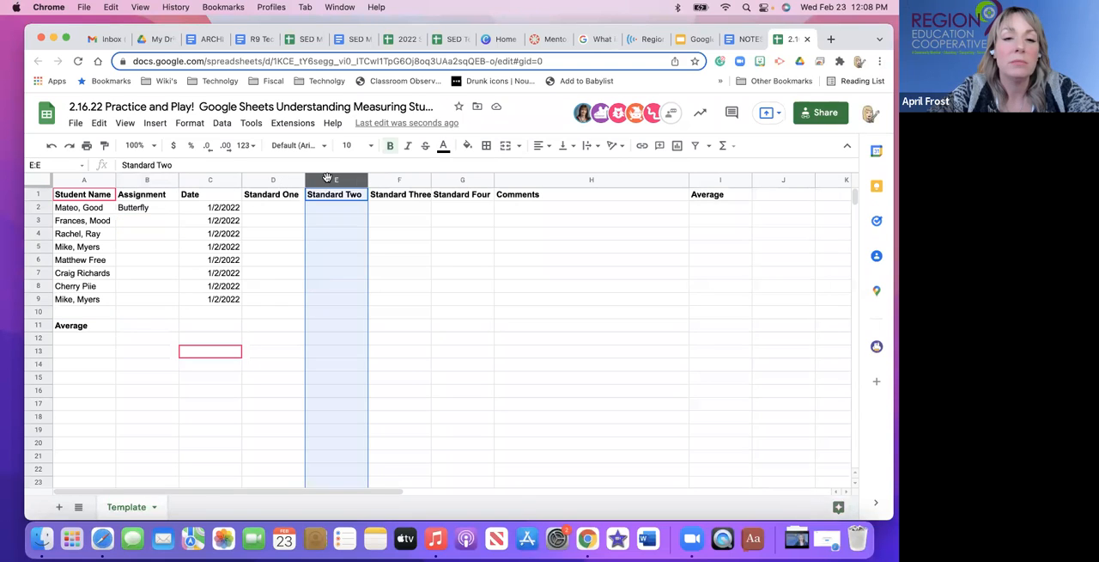
right_click(328, 178)
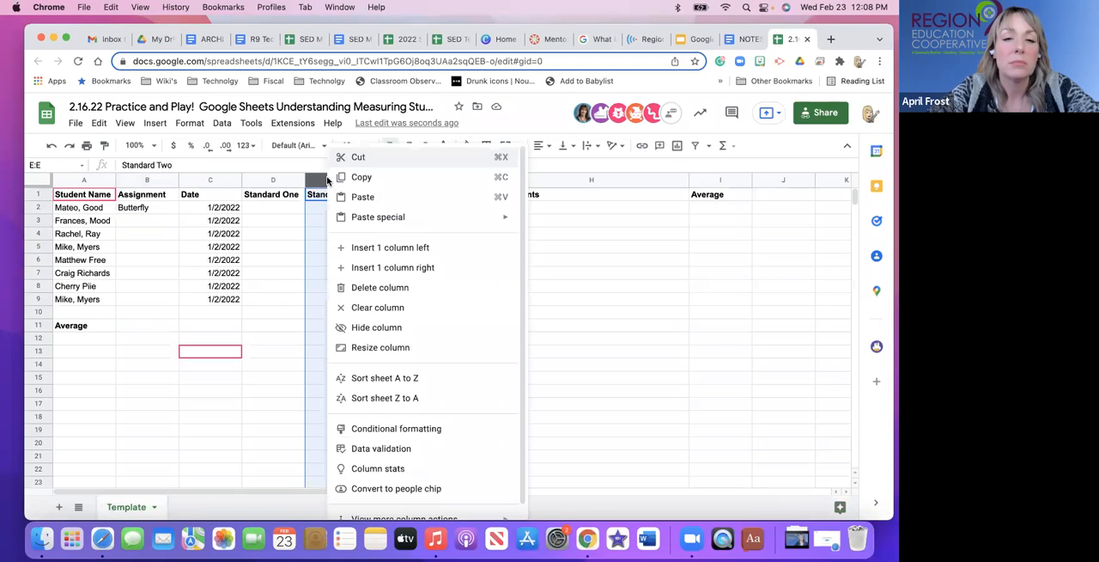
click(366, 249)
click(330, 197)
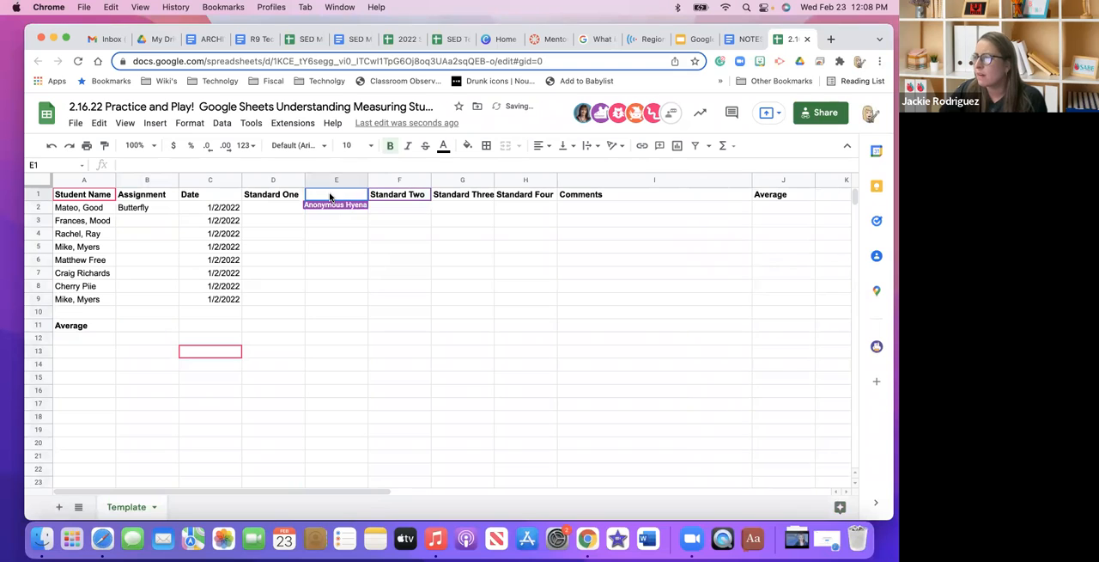
click(210, 180)
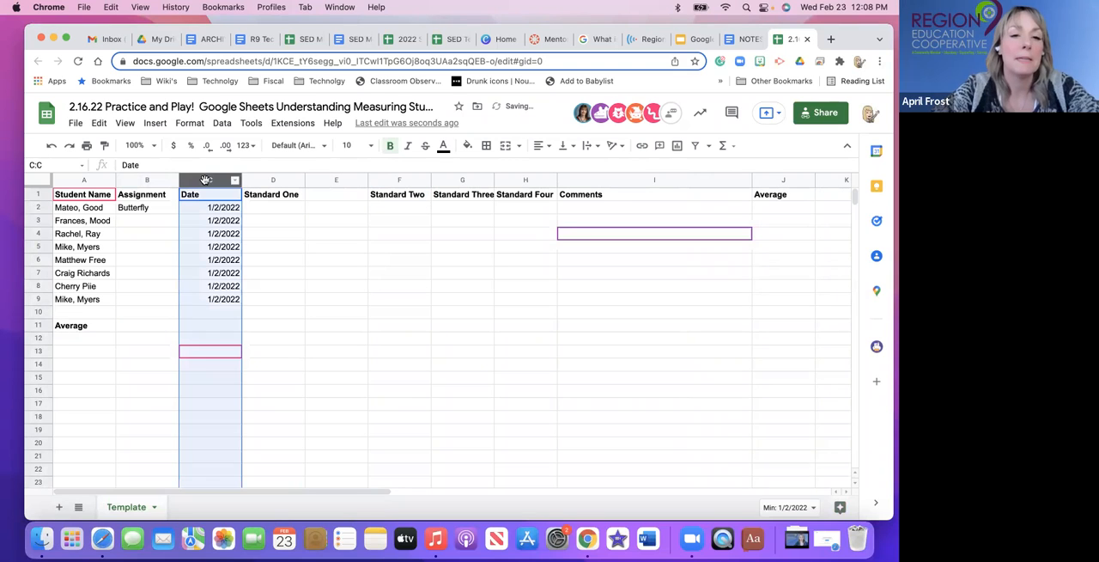
click(329, 179)
key(super+v)
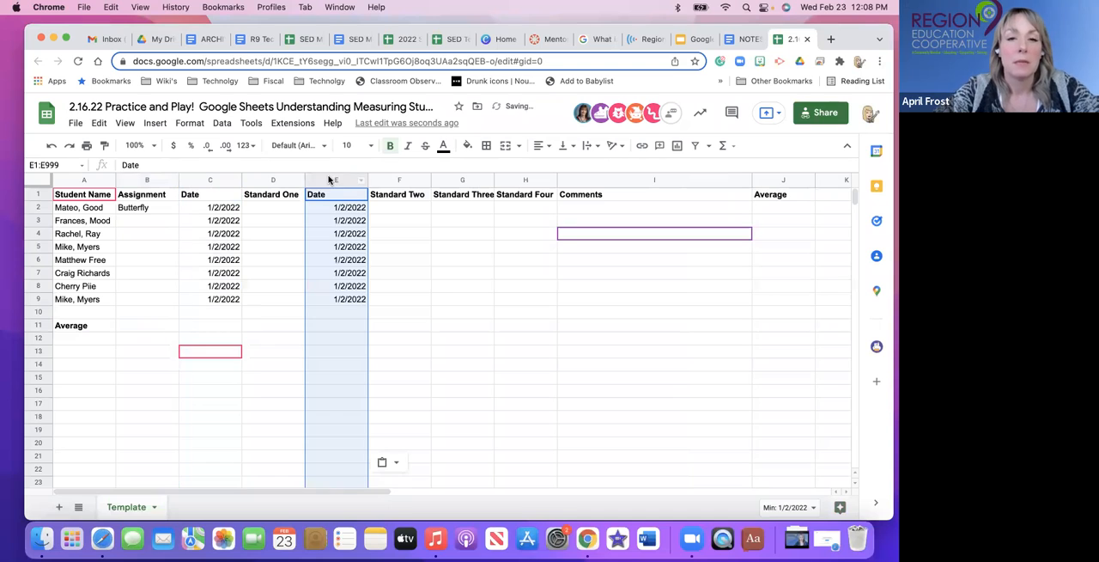
Insert a column before Standard Three and paste the copied Date column into it.
click(459, 178)
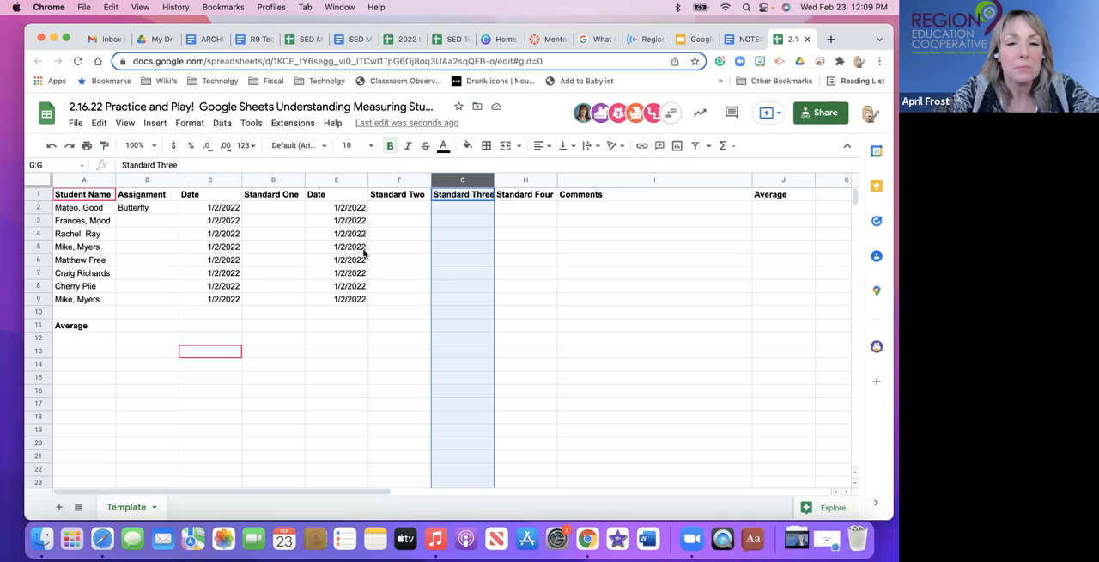
right_click(460, 180)
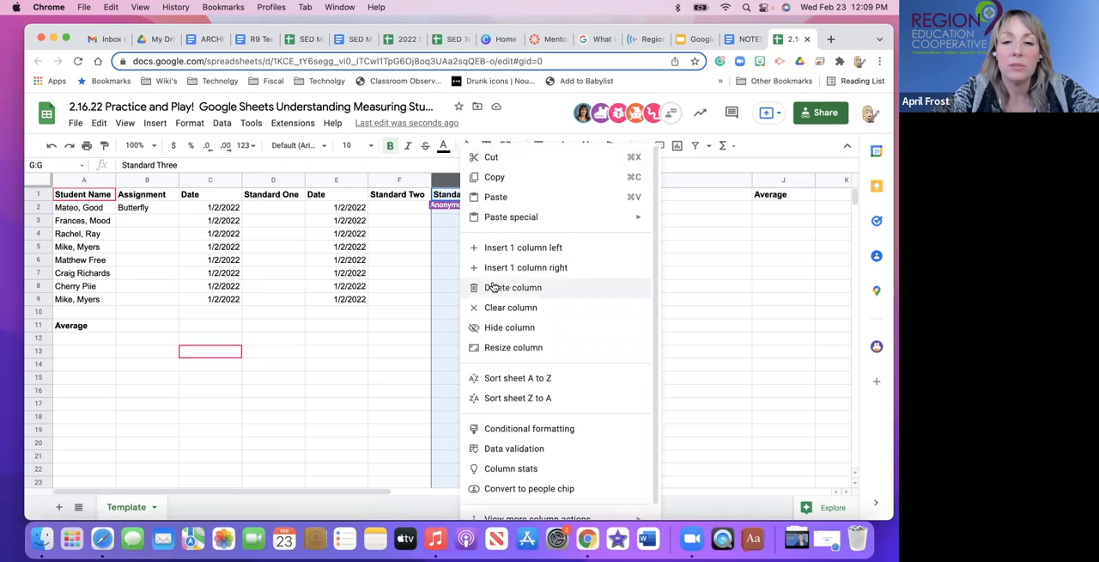
click(496, 255)
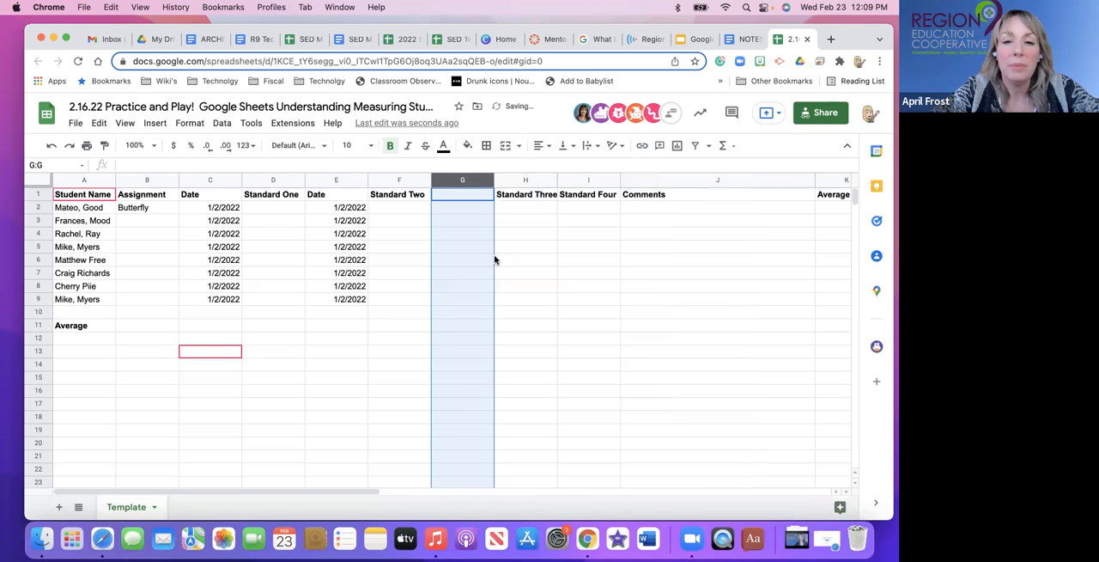
right_click(540, 180)
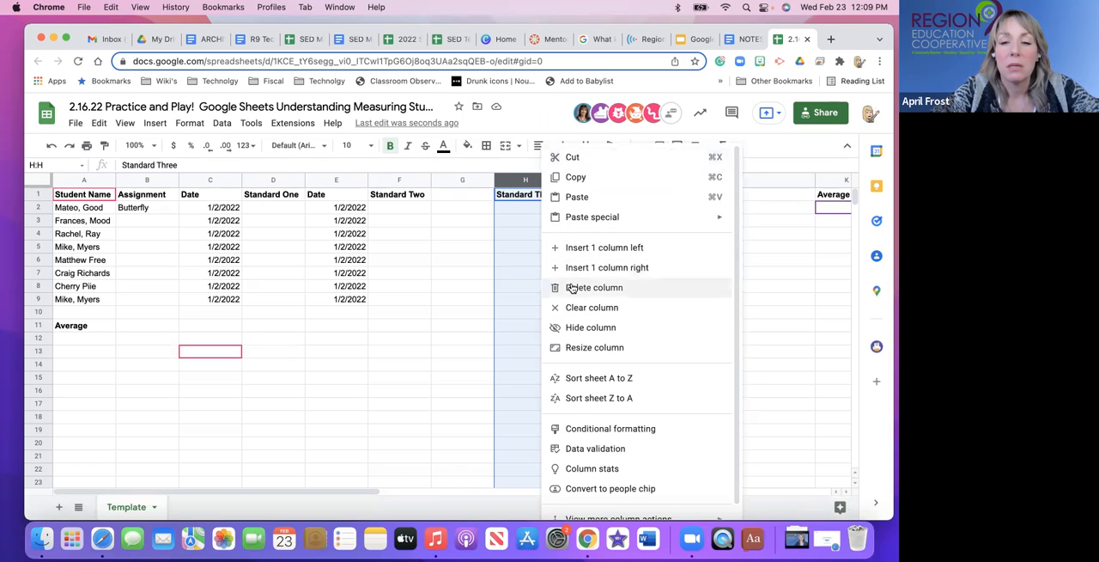
click(481, 248)
click(467, 181)
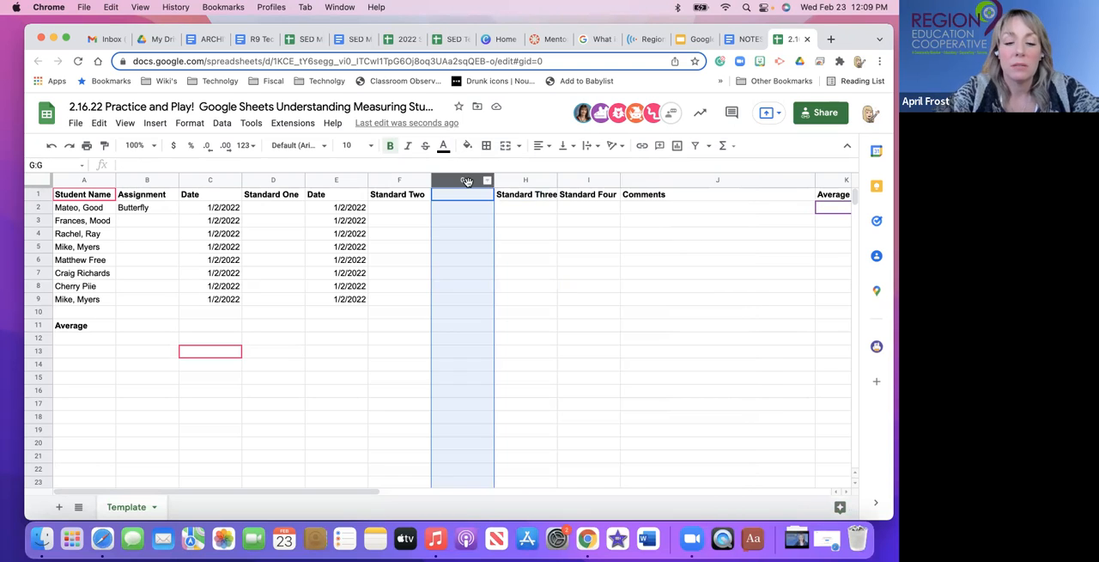
key(super+v)
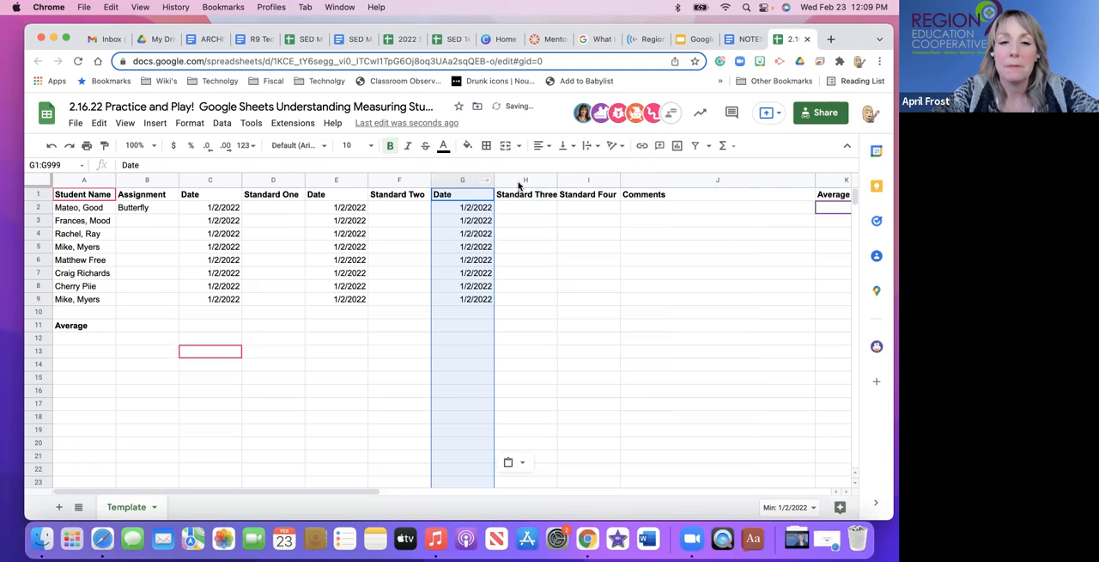
click(519, 182)
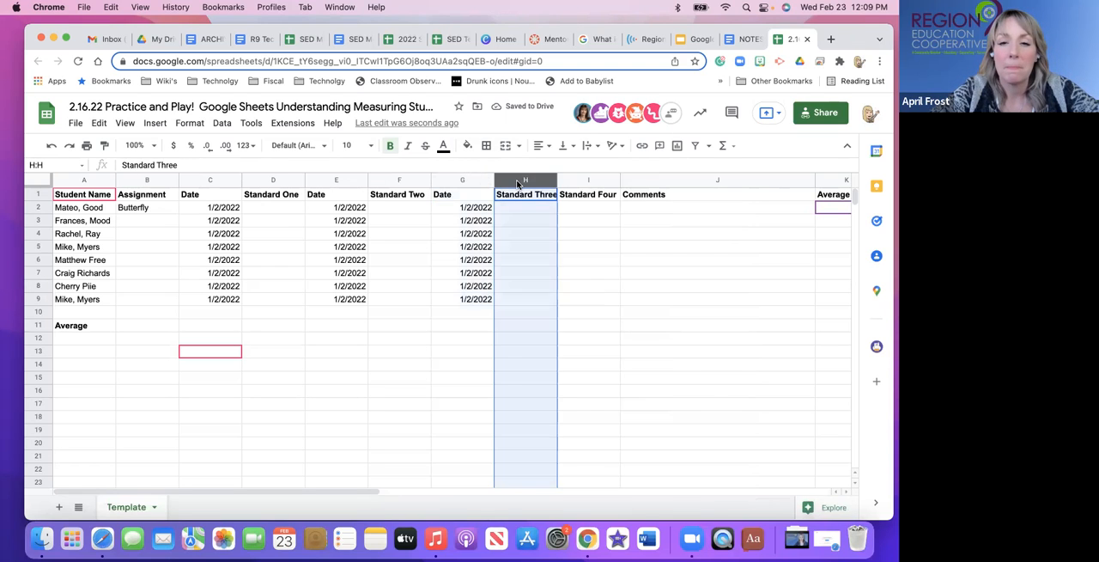
right_click(518, 183)
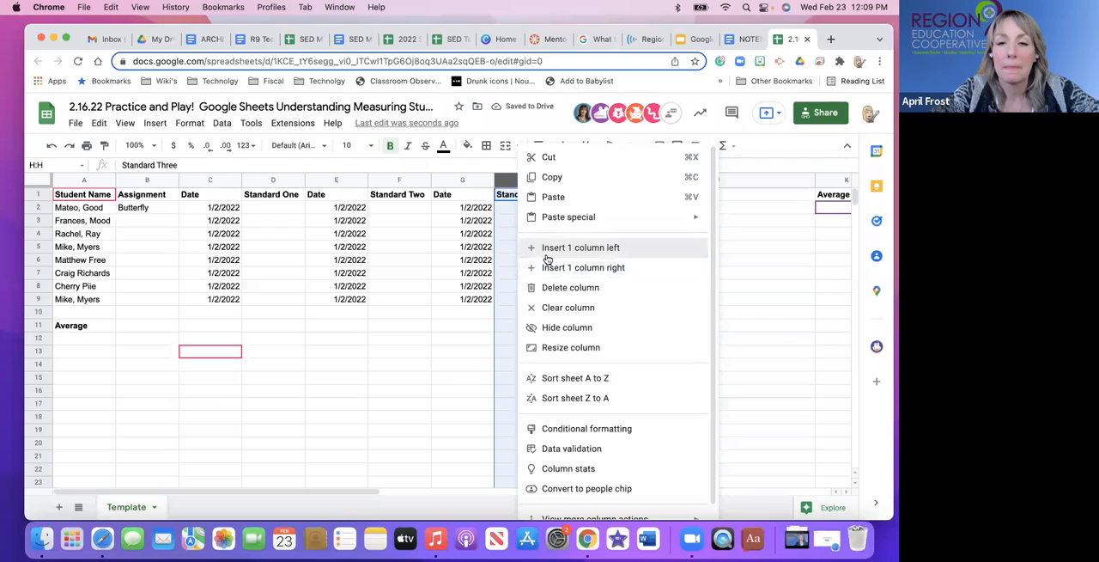
click(550, 251)
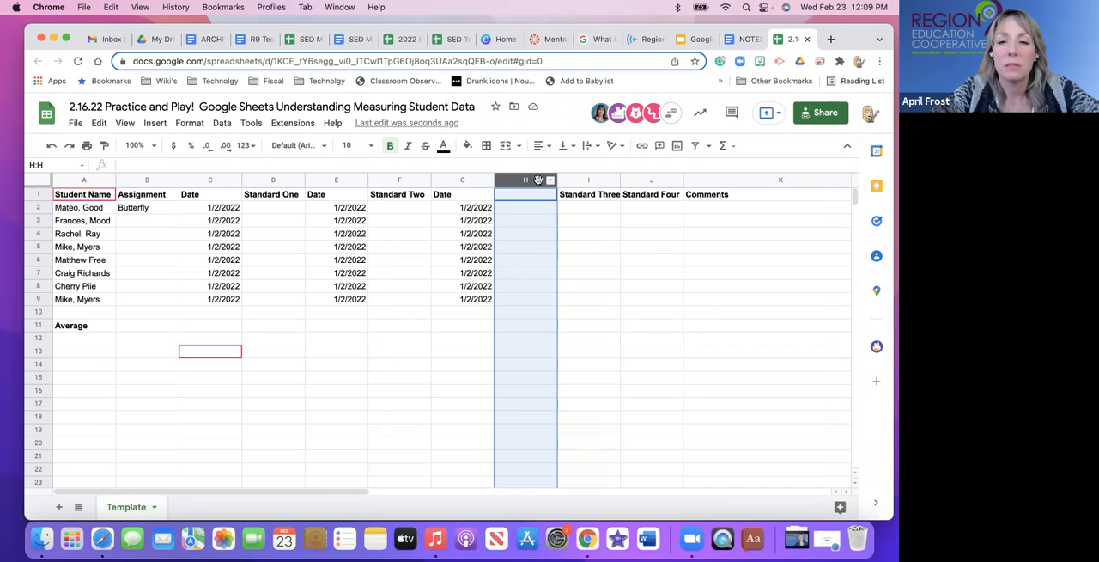
right_click(539, 182)
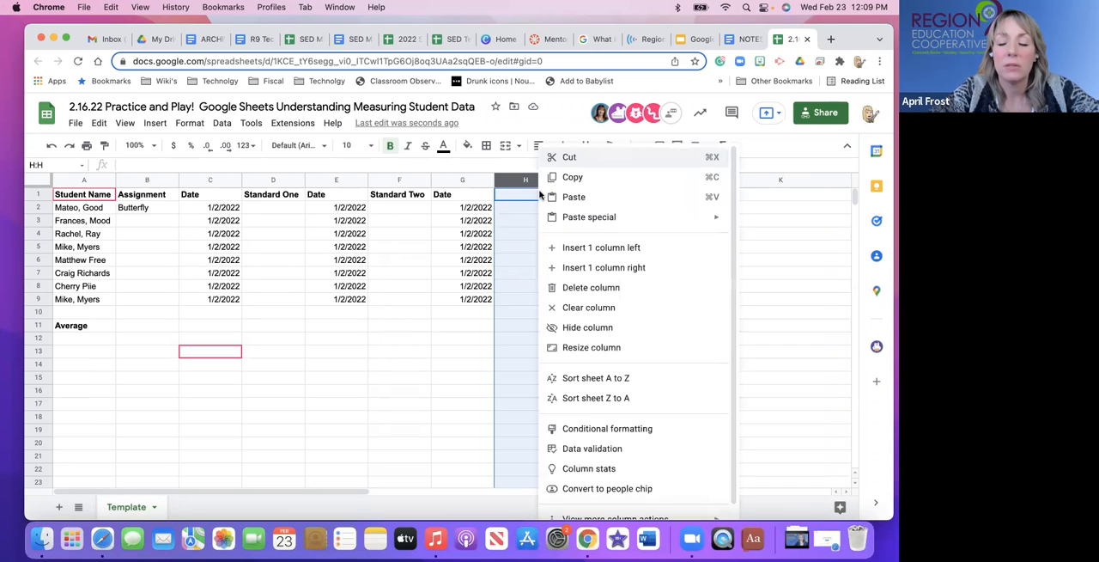
click(565, 299)
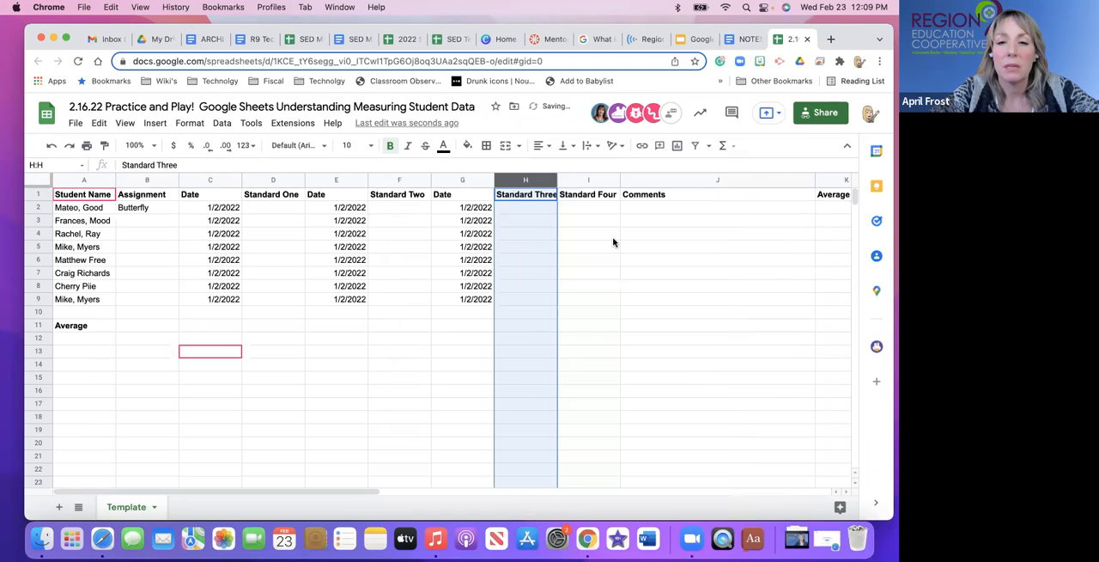
Insert a column before Standard Four and paste the copied Date column into it.
click(592, 182)
right_click(592, 182)
mouse_move(644, 217)
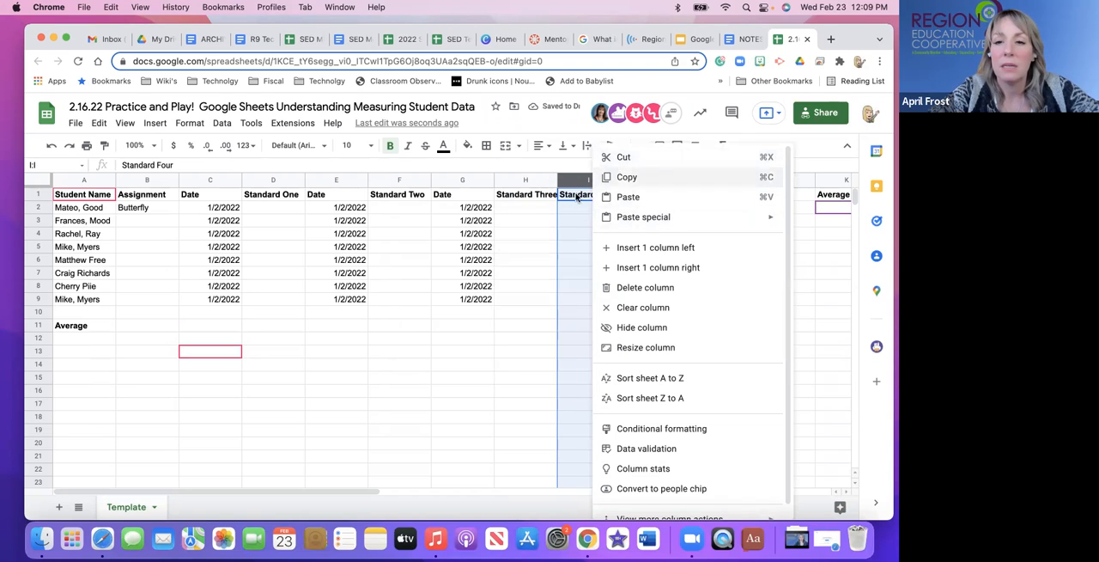
click(624, 249)
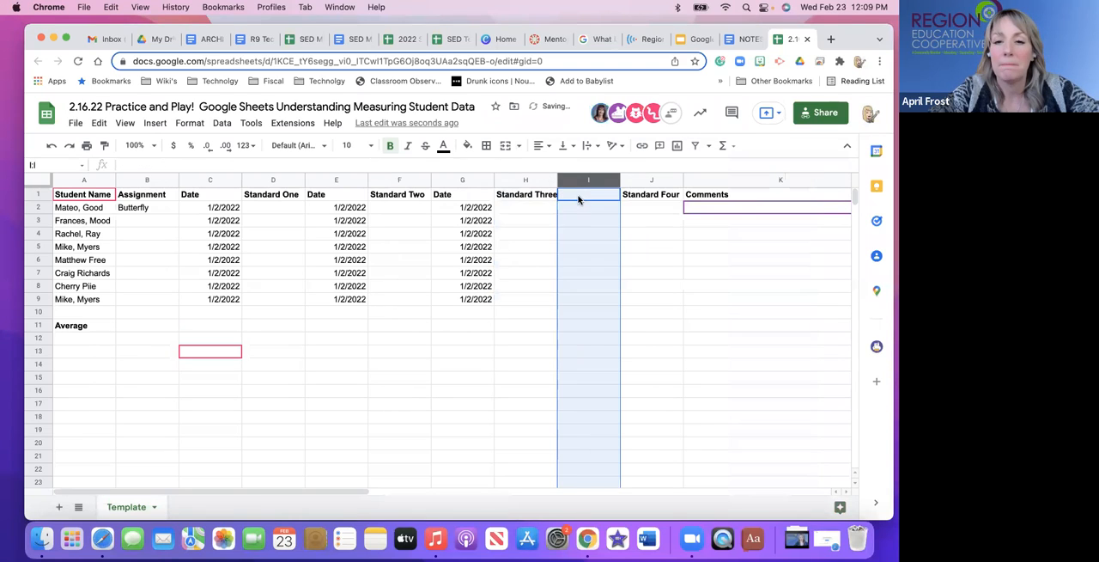
key(super+v)
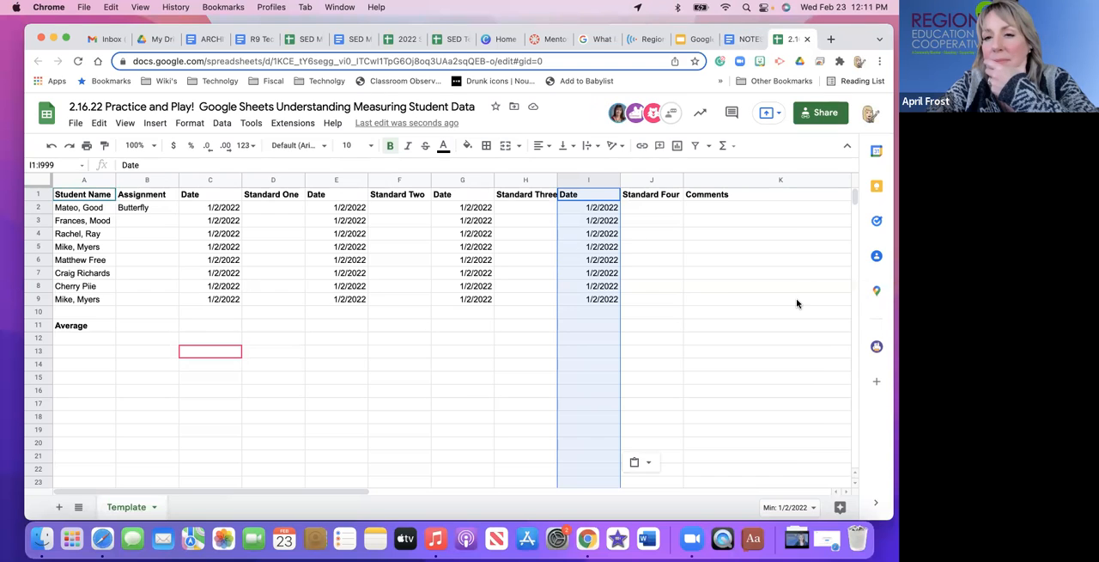
Review the notes document's guidance on reporting needs, column headers and average formulas, and return to the practice spreadsheet.
click(743, 38)
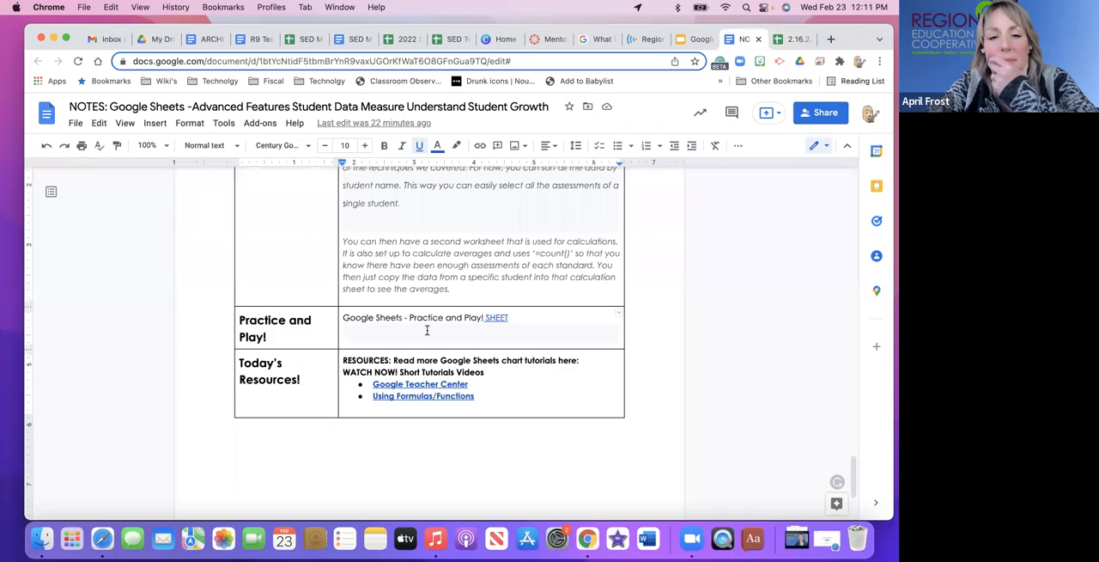
scroll(426, 330, up, 5)
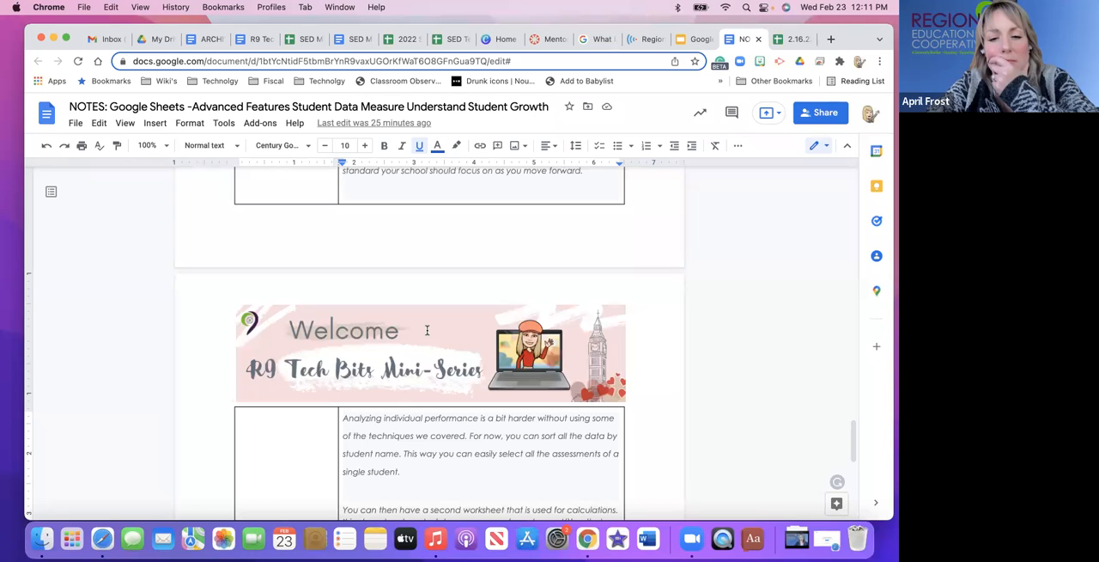
scroll(426, 329, up, 4)
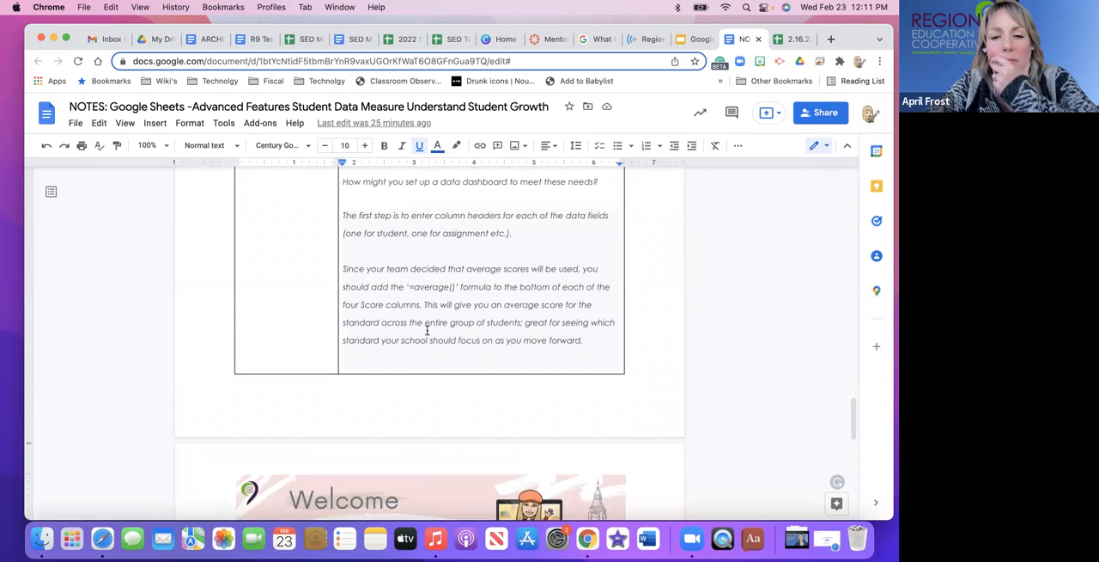
scroll(427, 330, up, 5)
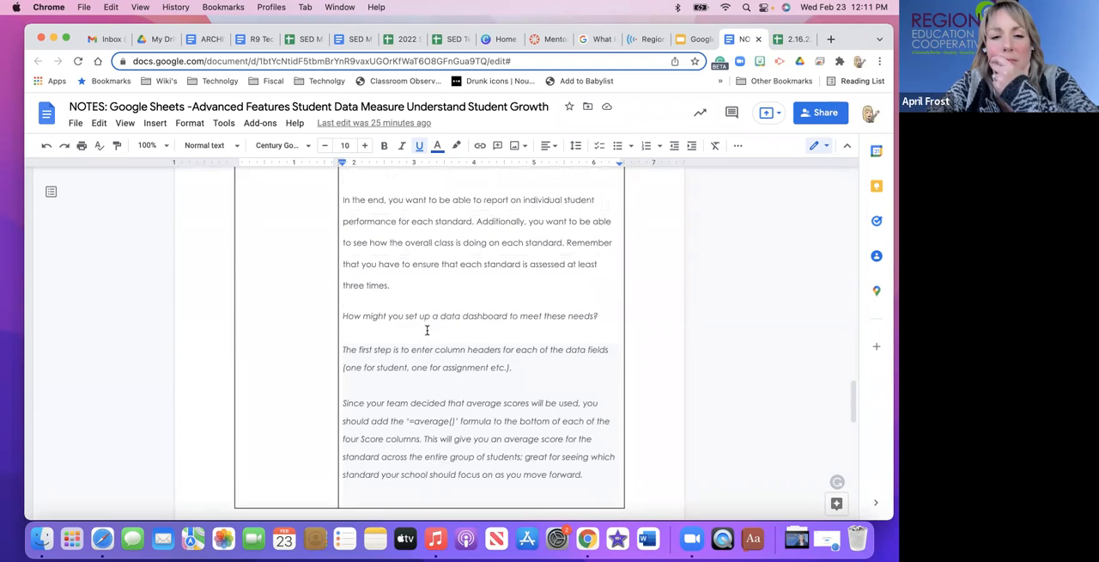
scroll(427, 329, up, 1)
scroll(427, 330, up, 2)
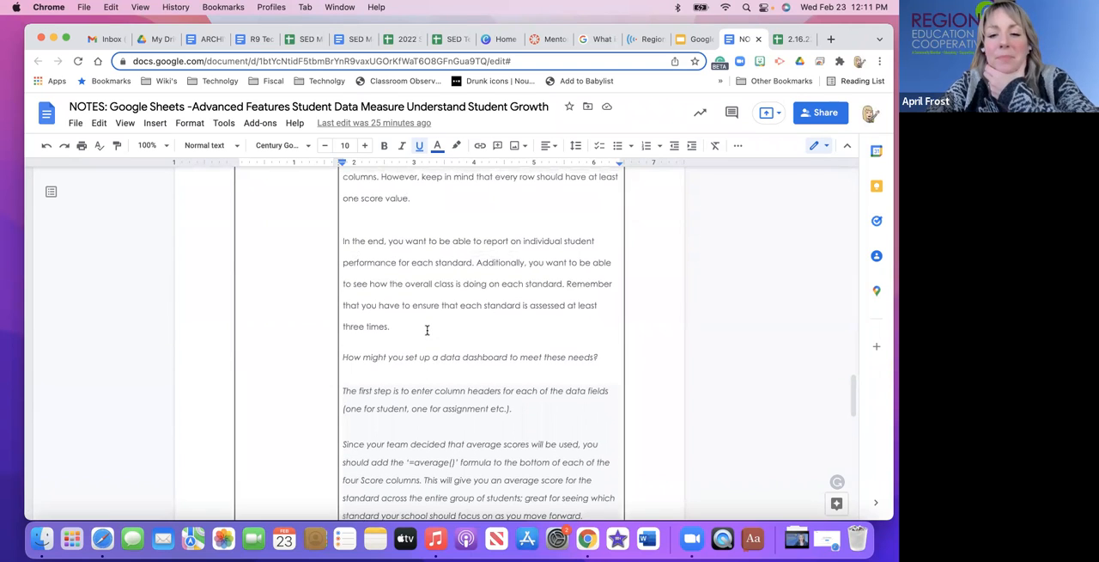
scroll(427, 330, up, 2)
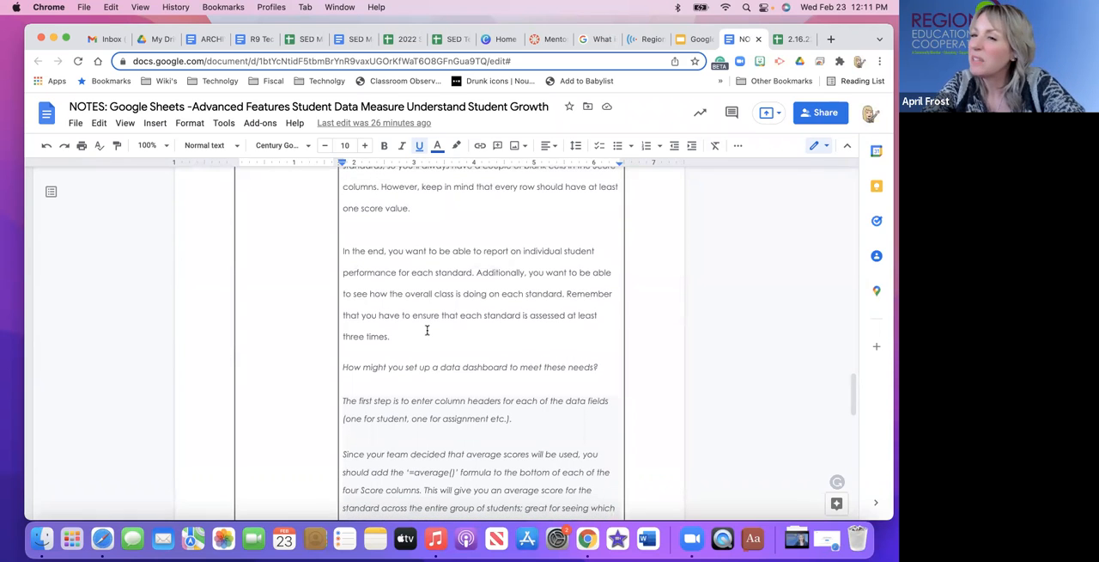
click(794, 39)
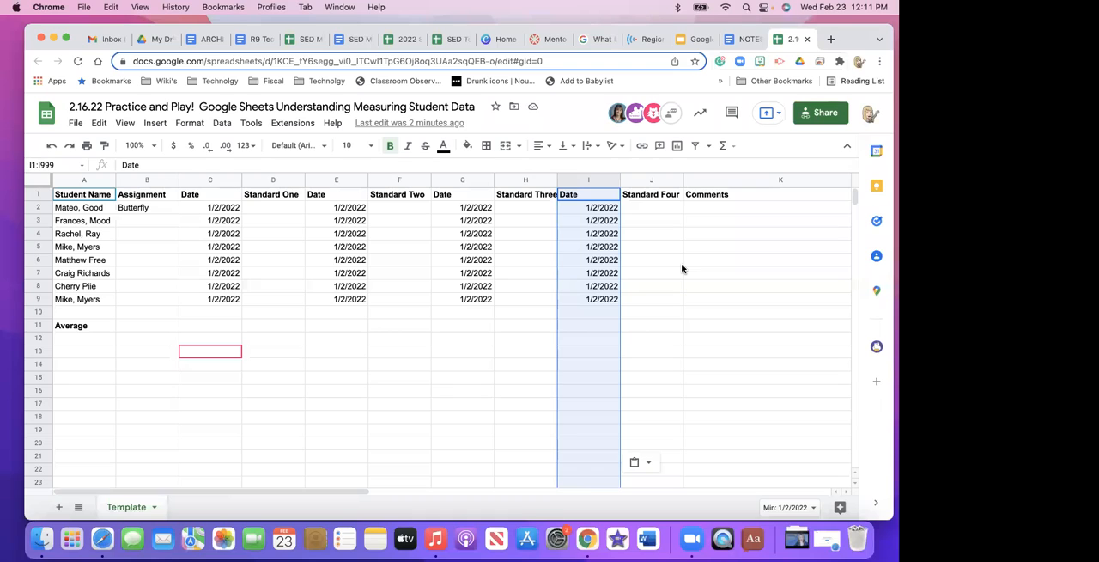
Switch to the notes document and select its published web link in the Publish to the web settings for copying.
click(746, 40)
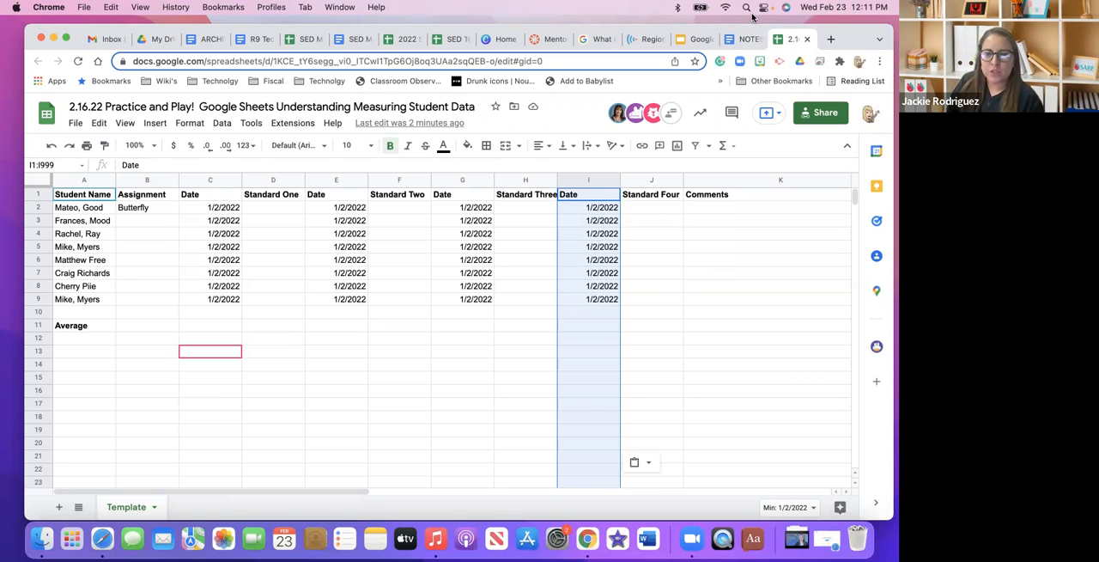
scroll(525, 318, up, 8)
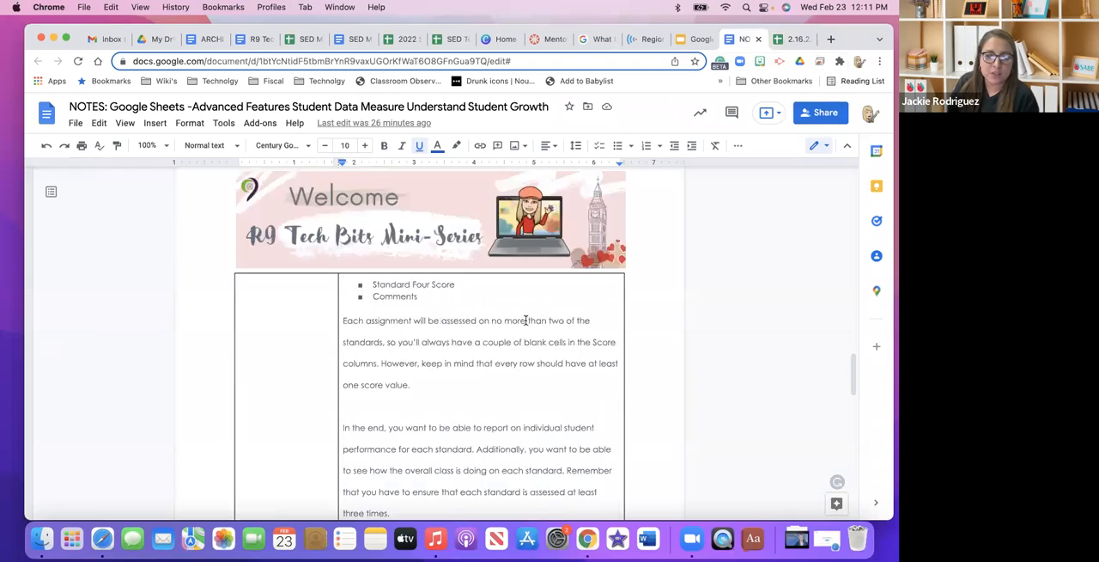
click(75, 123)
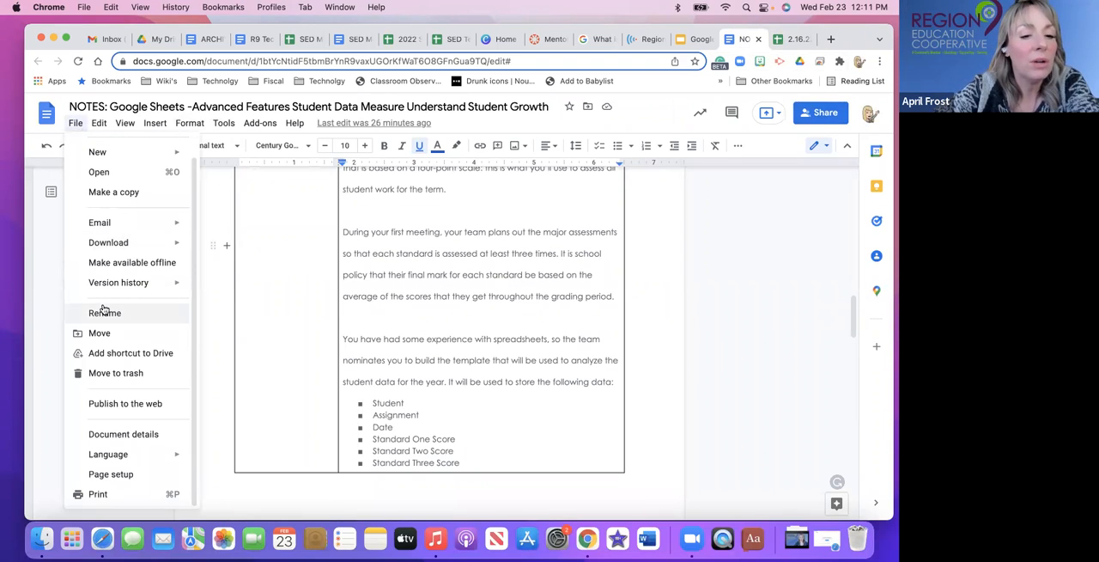
click(117, 402)
click(457, 249)
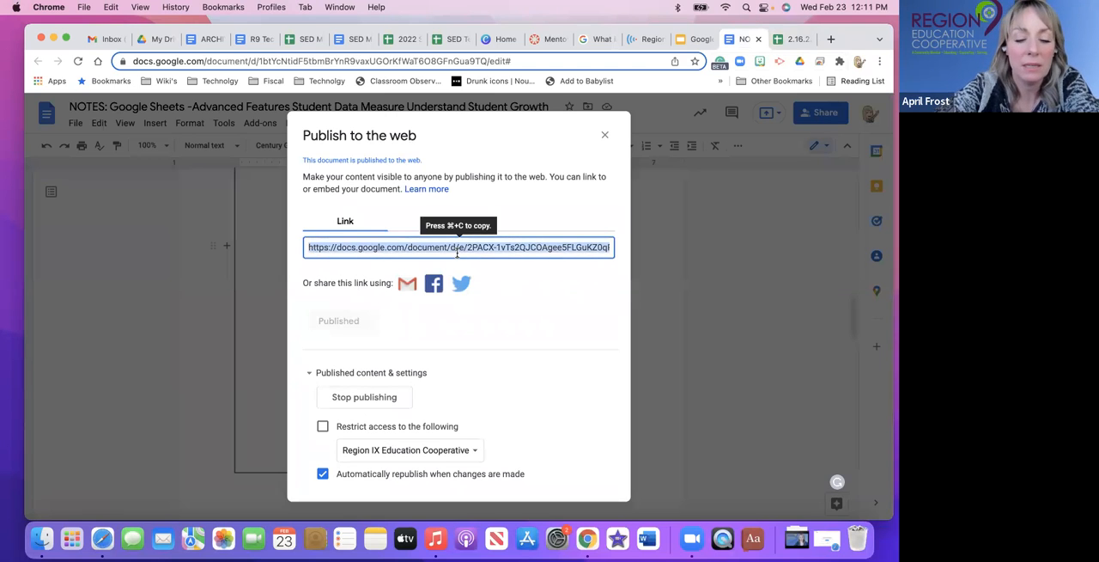
click(604, 135)
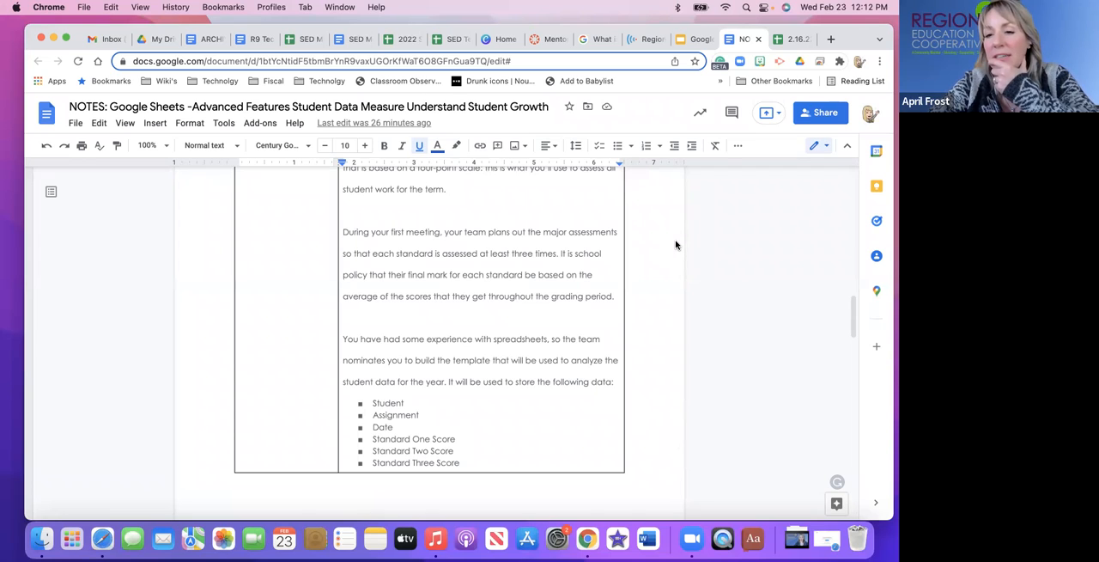
Examine the Scenario section of the notes on standards-based grading and the planned assessments.
click(690, 210)
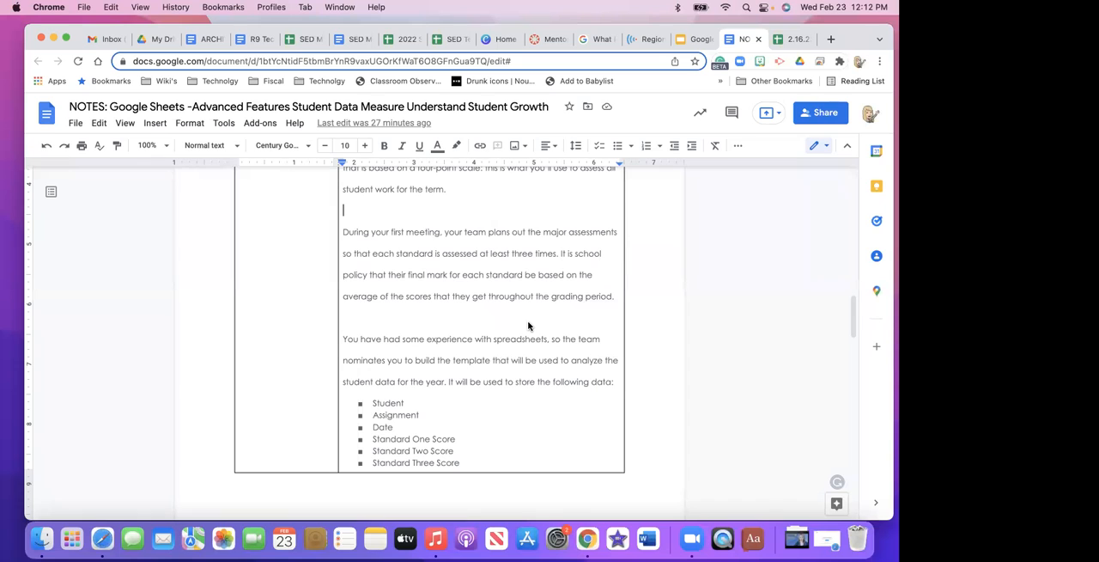
click(421, 322)
scroll(432, 323, up, 1)
scroll(432, 323, up, 5)
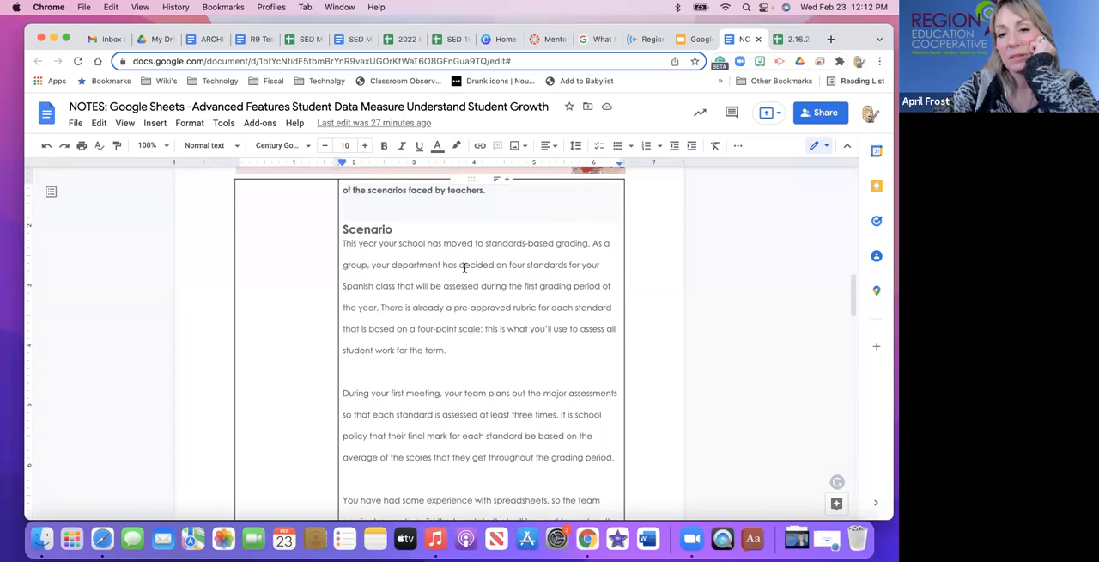
Switch to the Practice and Play spreadsheet and clear the contents of rows 5 to 9.
click(794, 39)
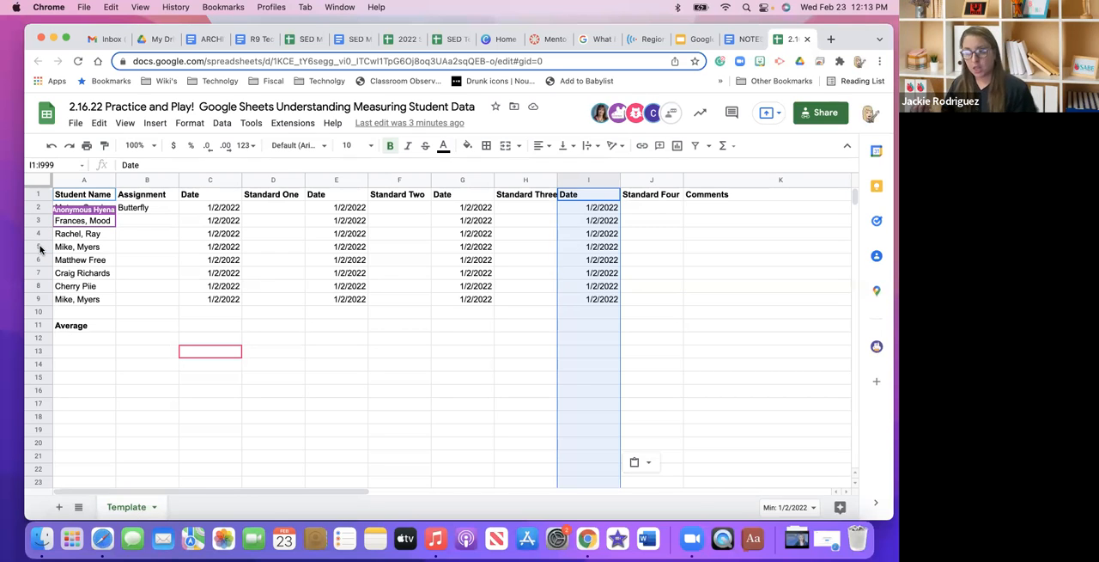
drag(41, 247, 45, 299)
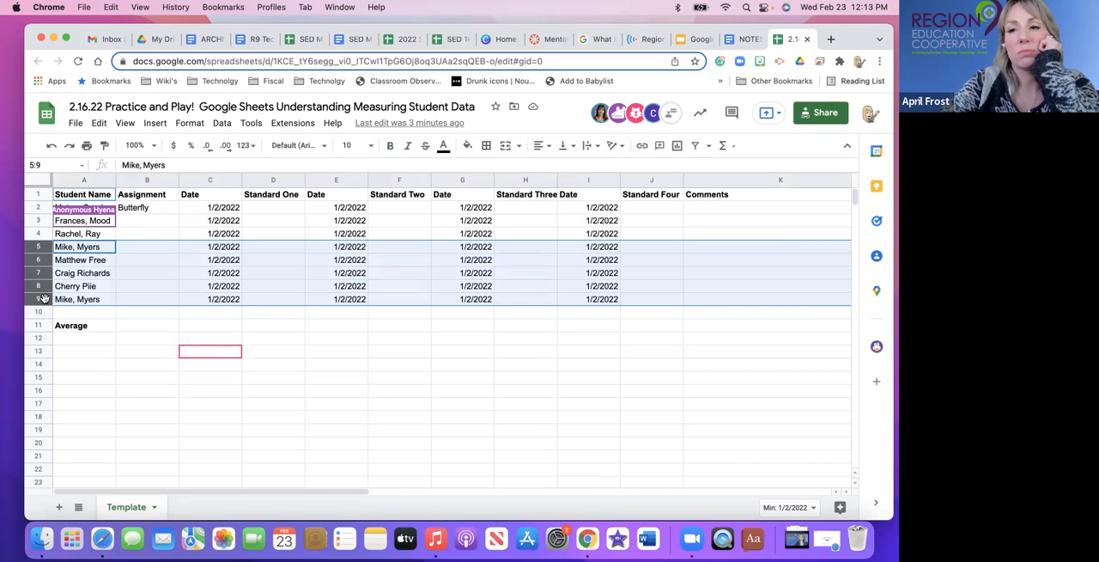
key(Delete)
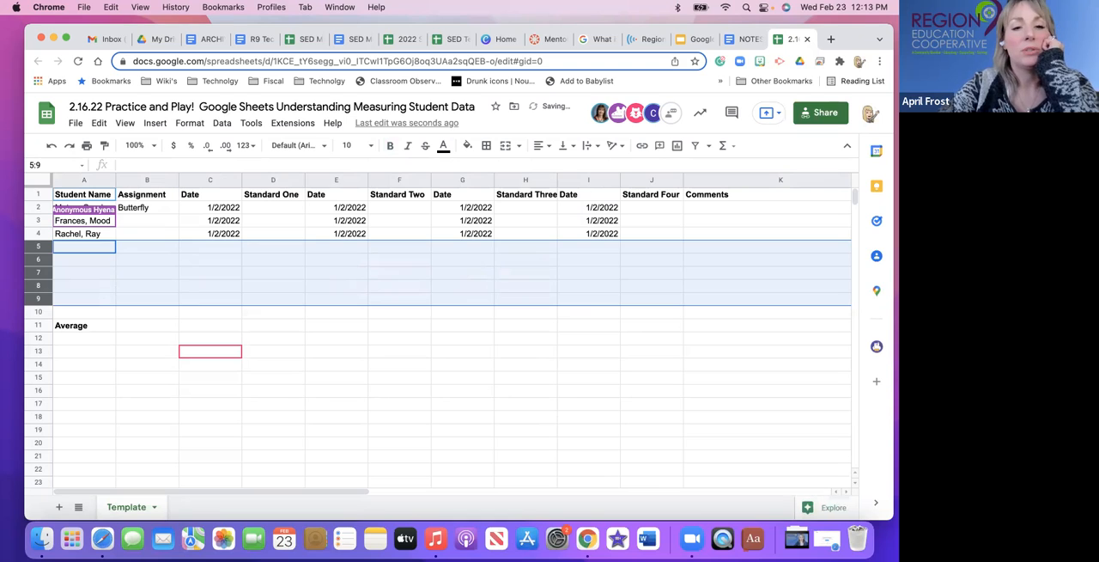
click(141, 273)
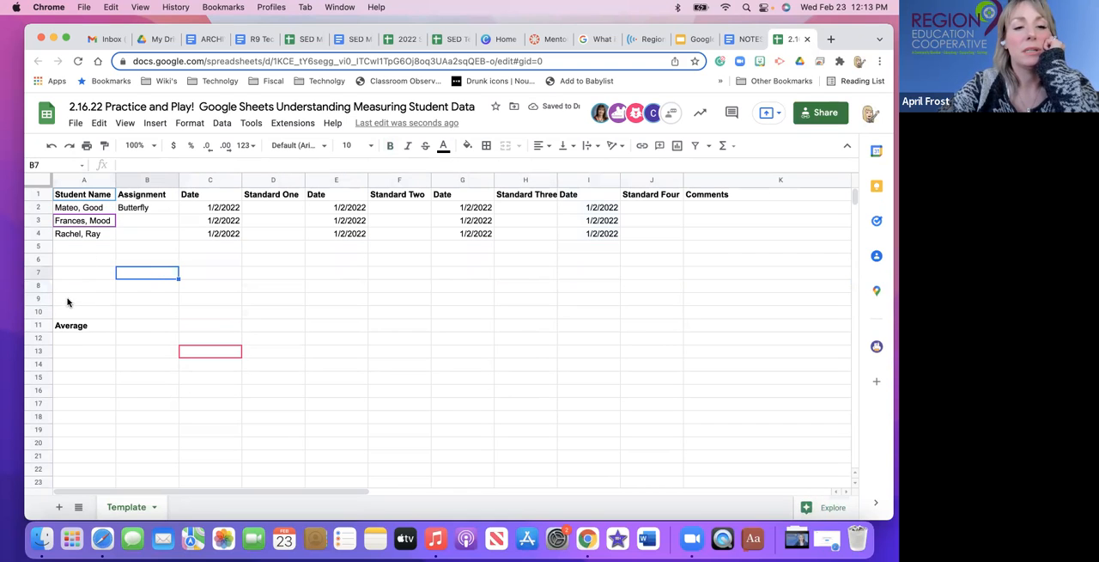
Delete the empty rows 5 to 10 between the last student and the Average row.
click(38, 247)
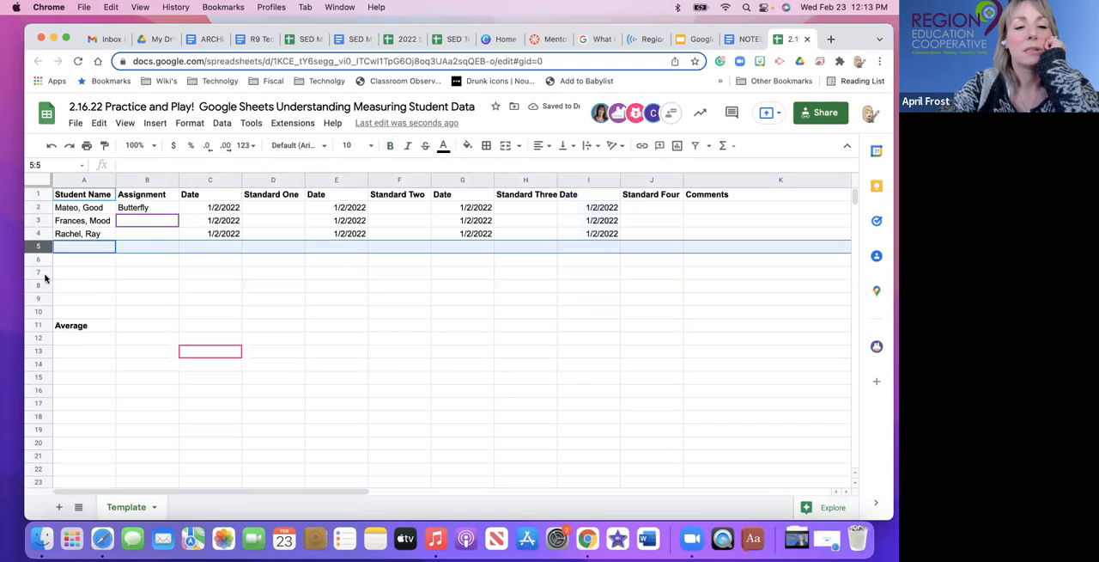
click(37, 273)
drag(38, 248, 45, 313)
right_click(45, 313)
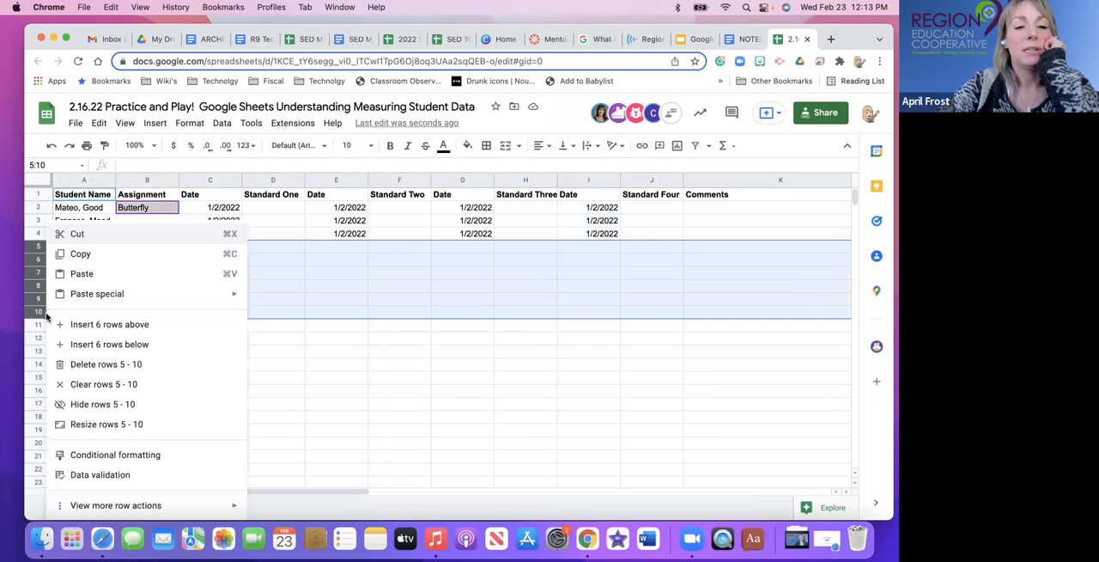
click(104, 364)
click(185, 329)
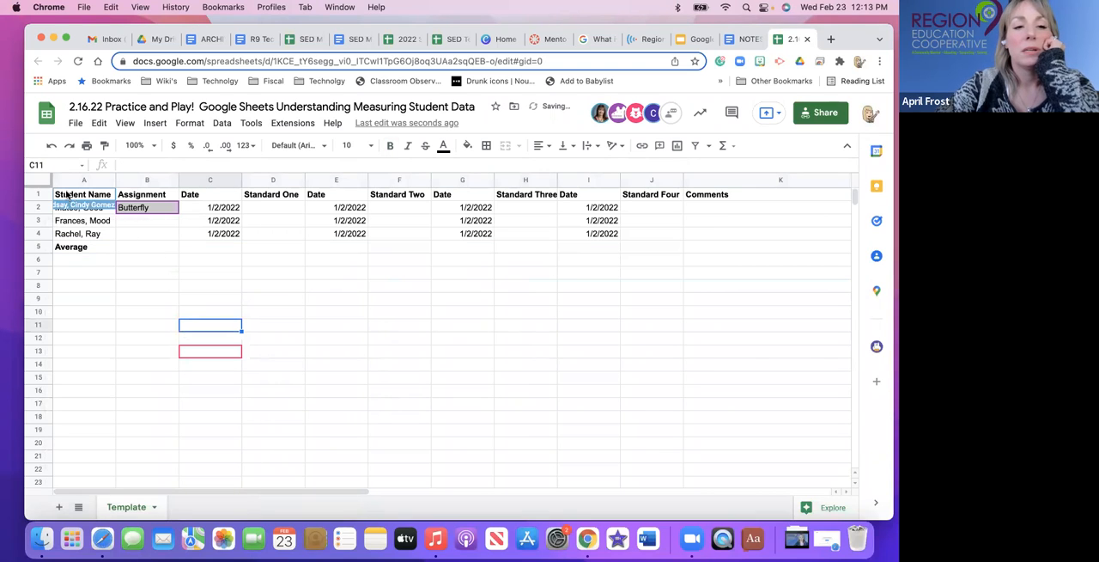
Rename the Template sheet as Master.
double_click(124, 508)
key(BackSpace)
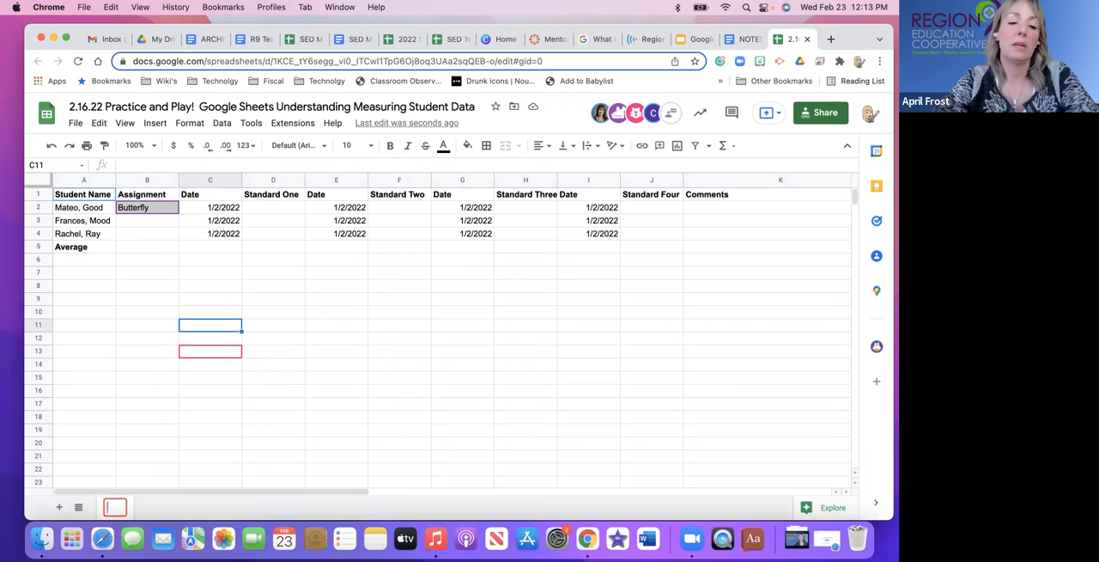
text(Master)
key(Return)
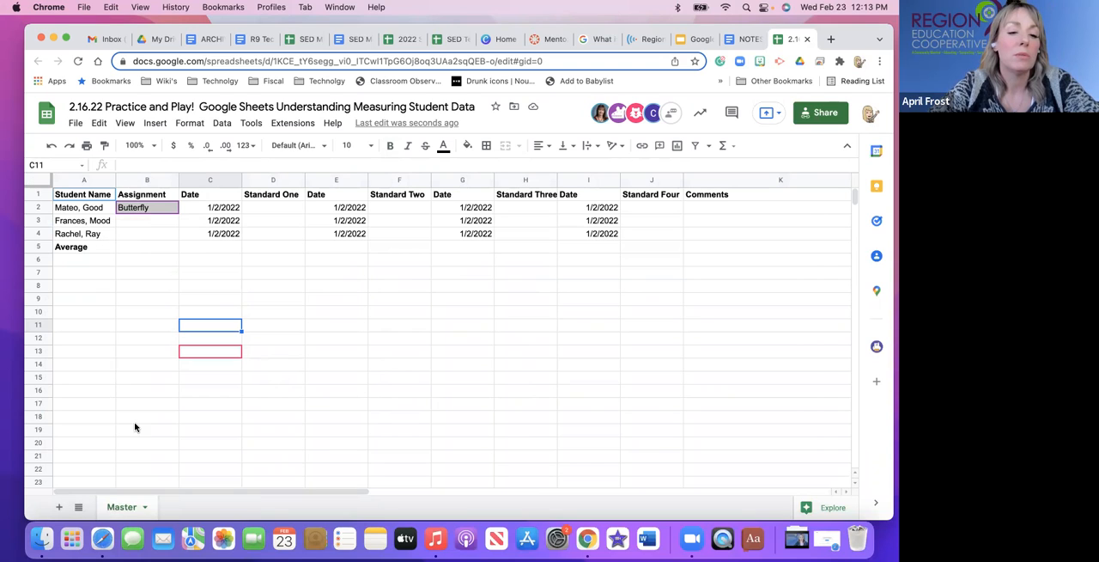
Duplicate the Master sheet twice.
right_click(119, 506)
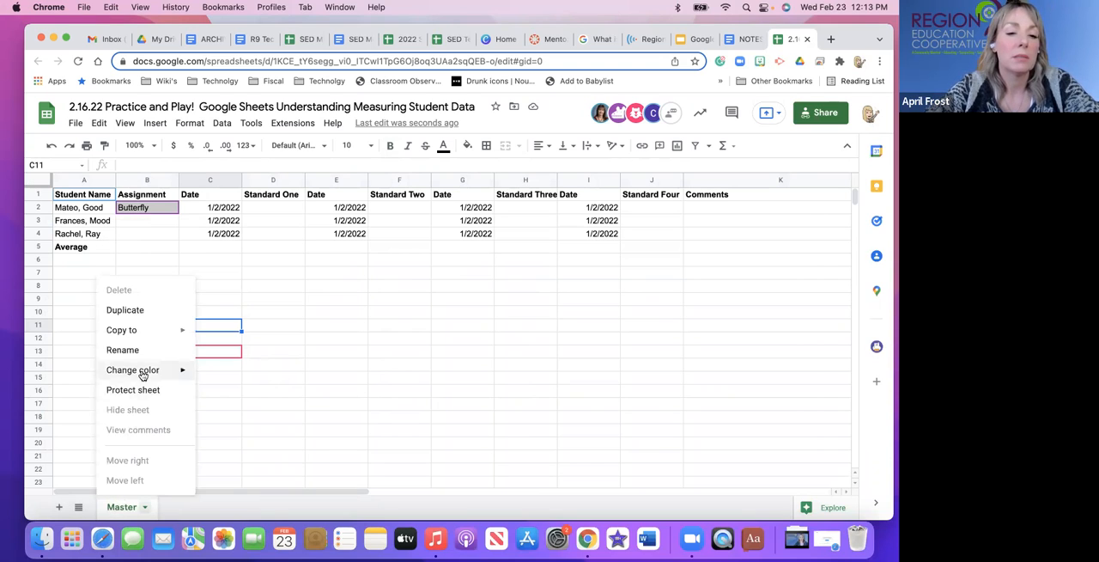
click(137, 310)
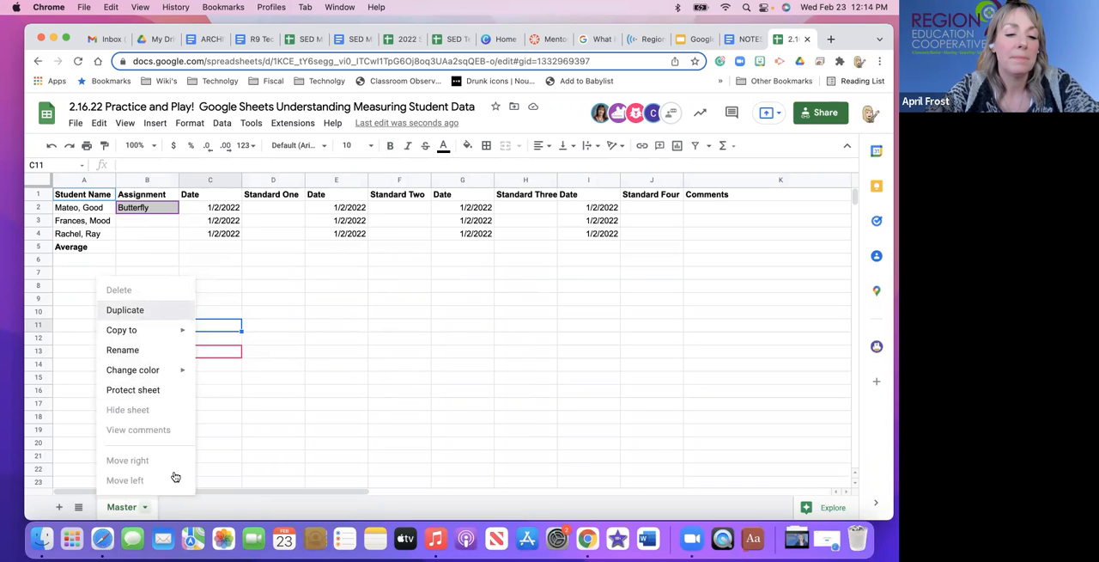
click(127, 507)
right_click(127, 507)
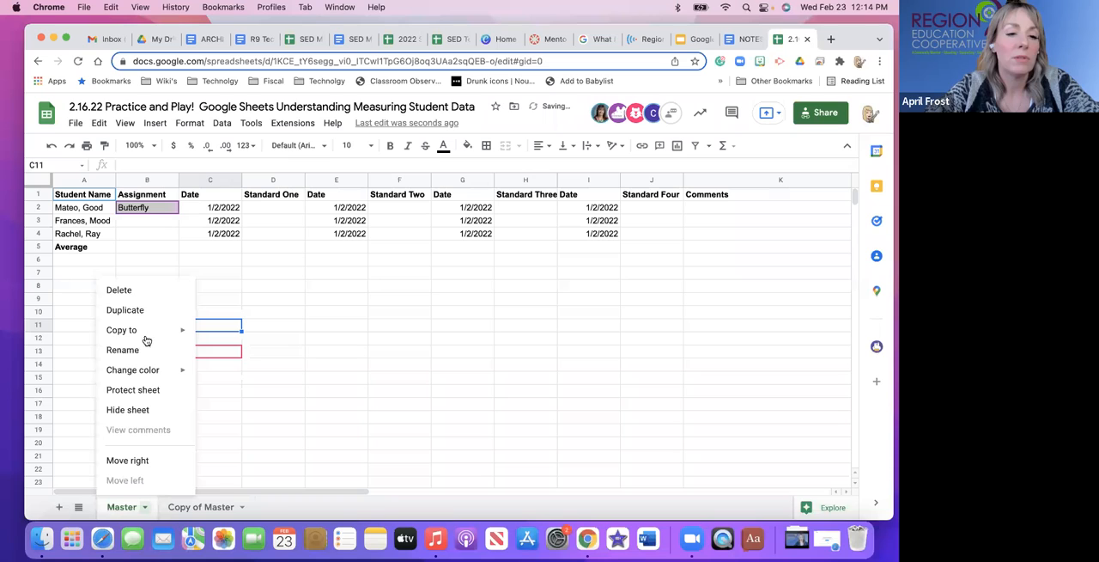
click(142, 310)
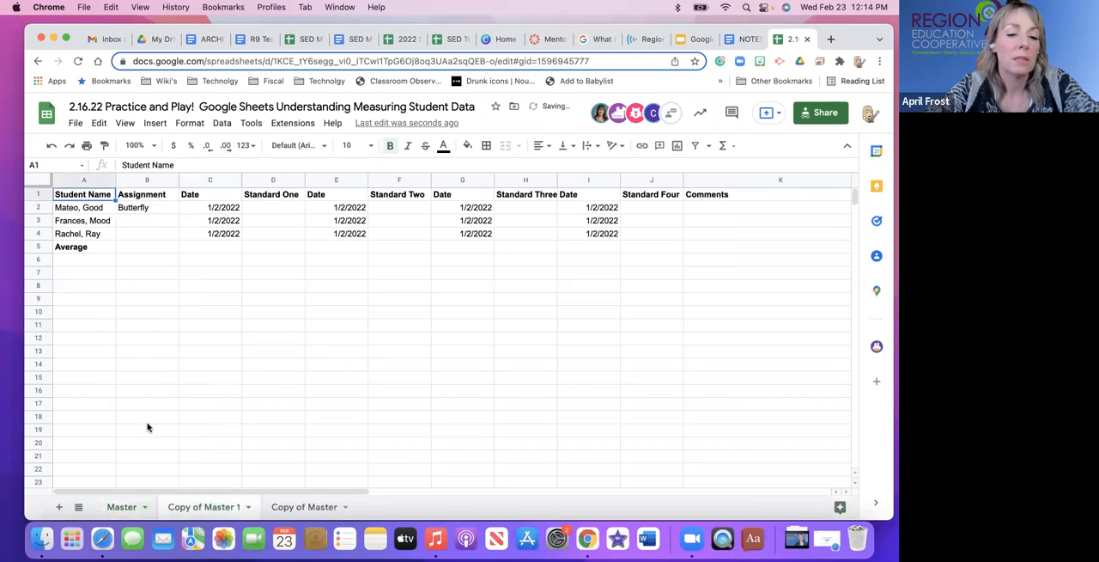
Duplicate the Master sheet once more so there is a copy for each student.
click(121, 508)
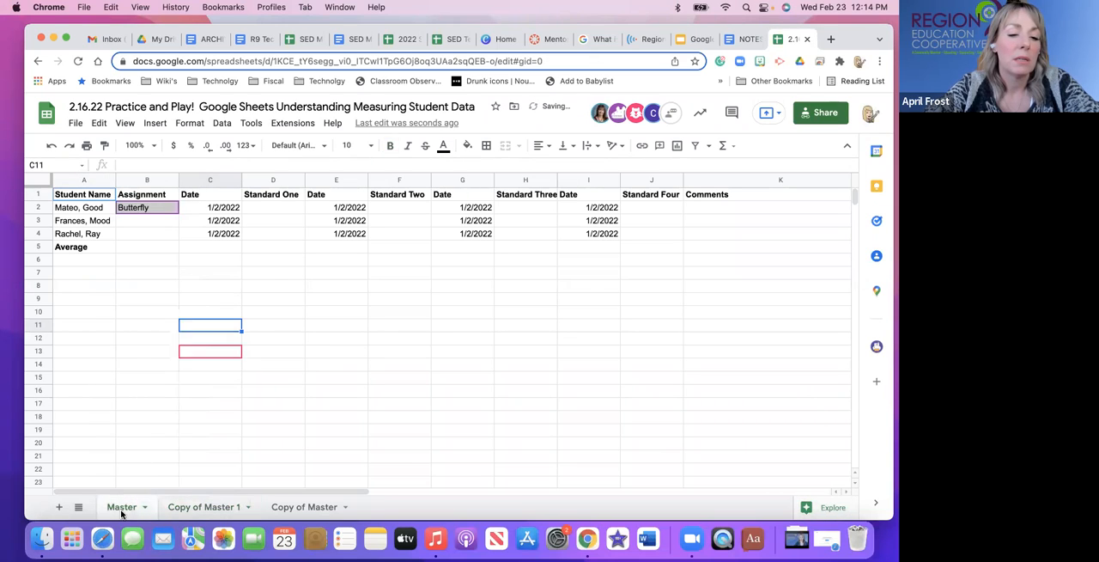
right_click(121, 511)
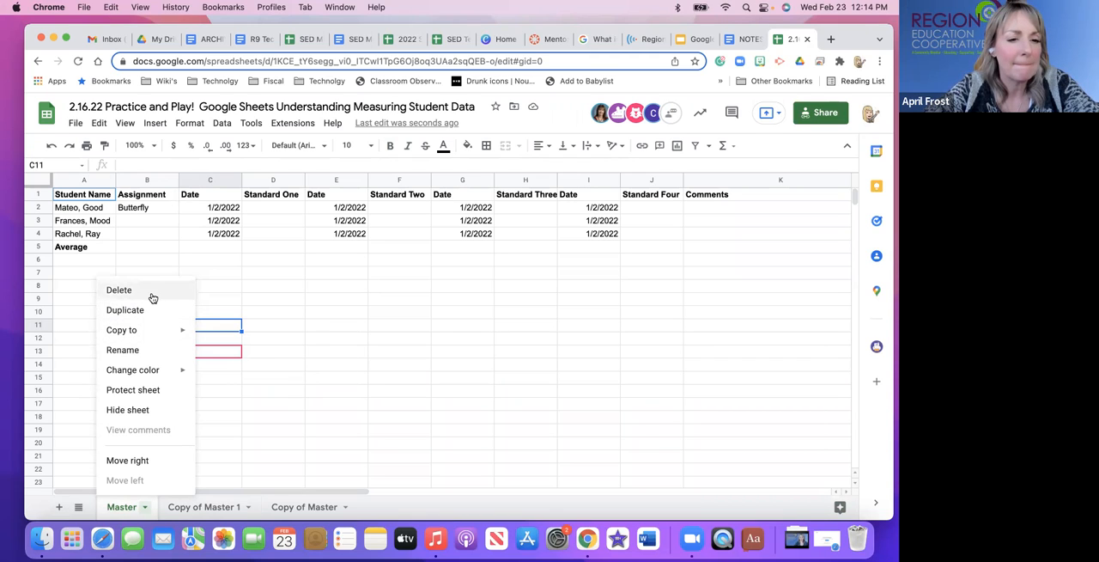
click(151, 311)
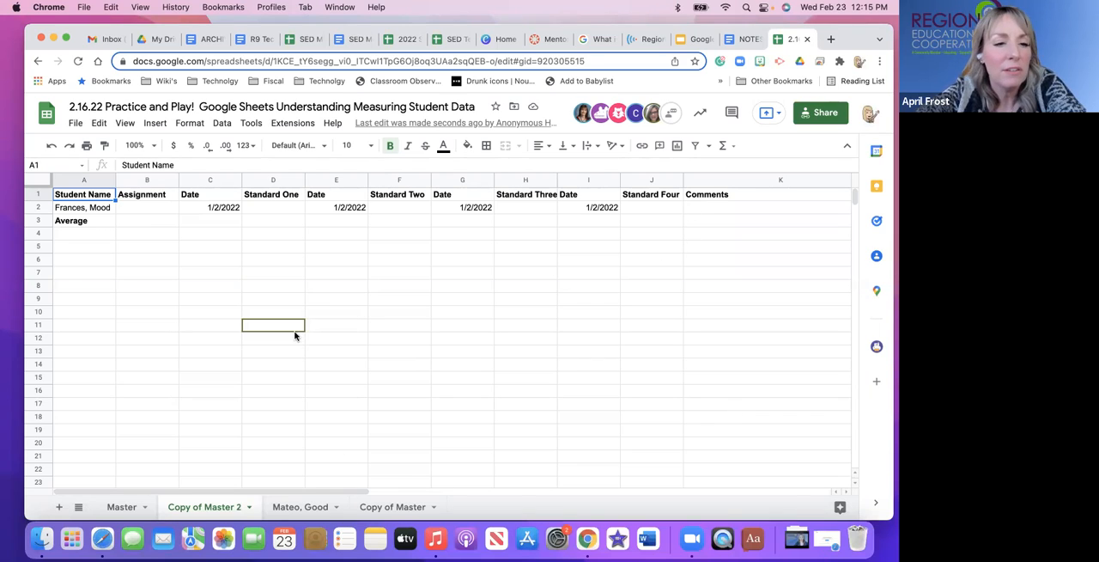
Rename the Copy of Master 2 sheet with the name of the student listed in it.
double_click(189, 508)
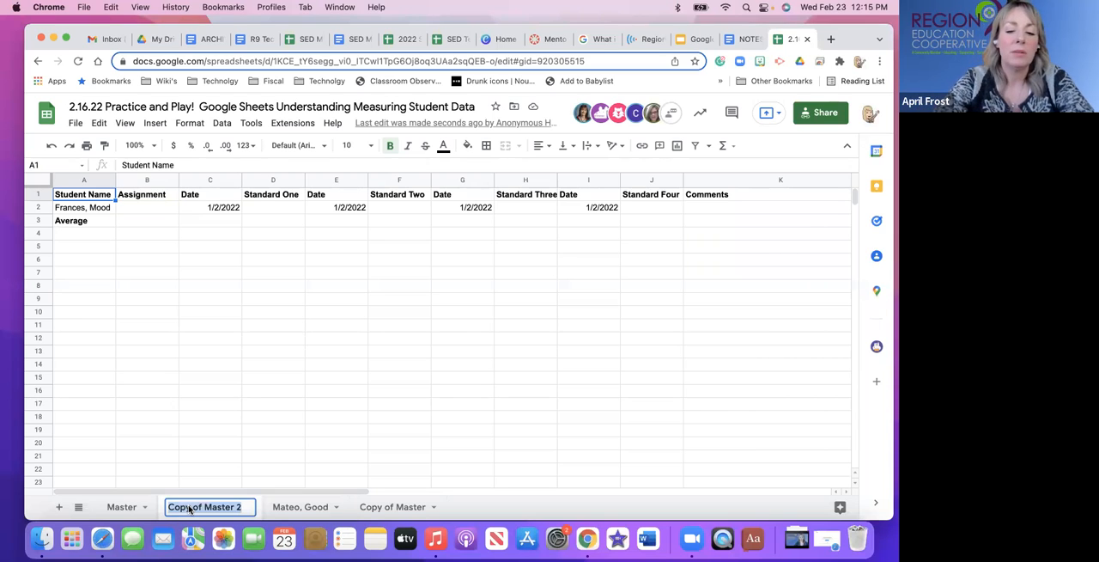
text(Fr)
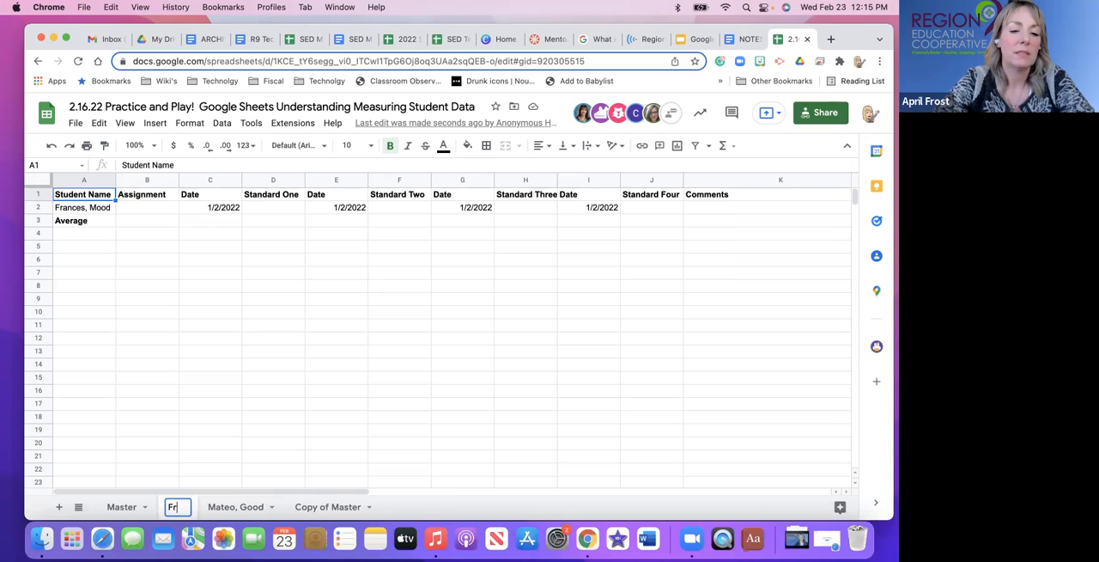
text(aces)
key(BackSpace)
key(BackSpace)
key(BackSpace)
text(nces, Mood)
key(Return)
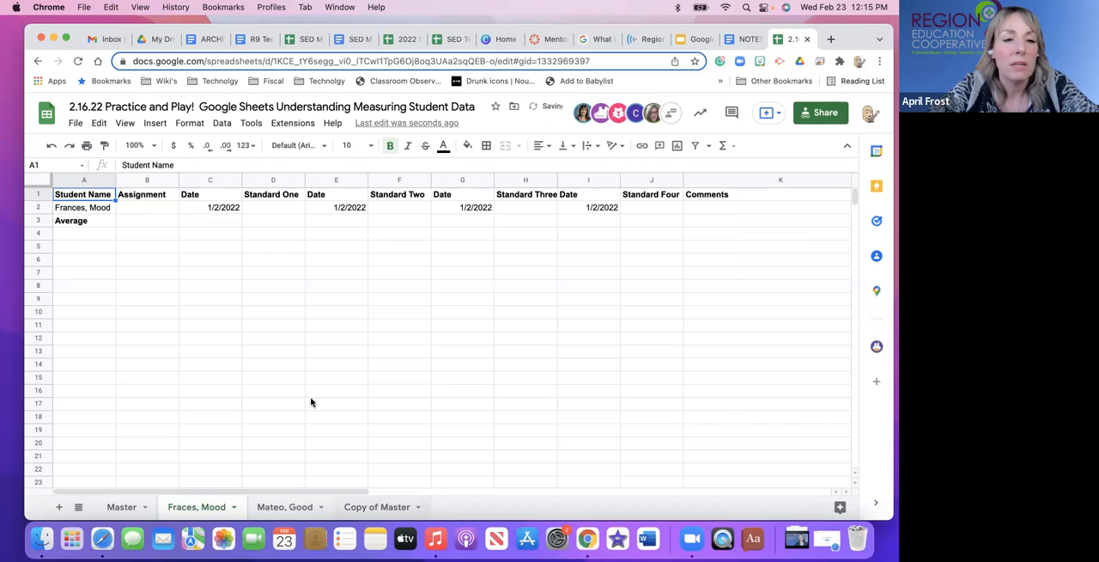
Delete rows 2 and 3 on the Copy of Master sheet, keeping only the third student and the Average row.
drag(38, 207, 44, 221)
right_click(46, 225)
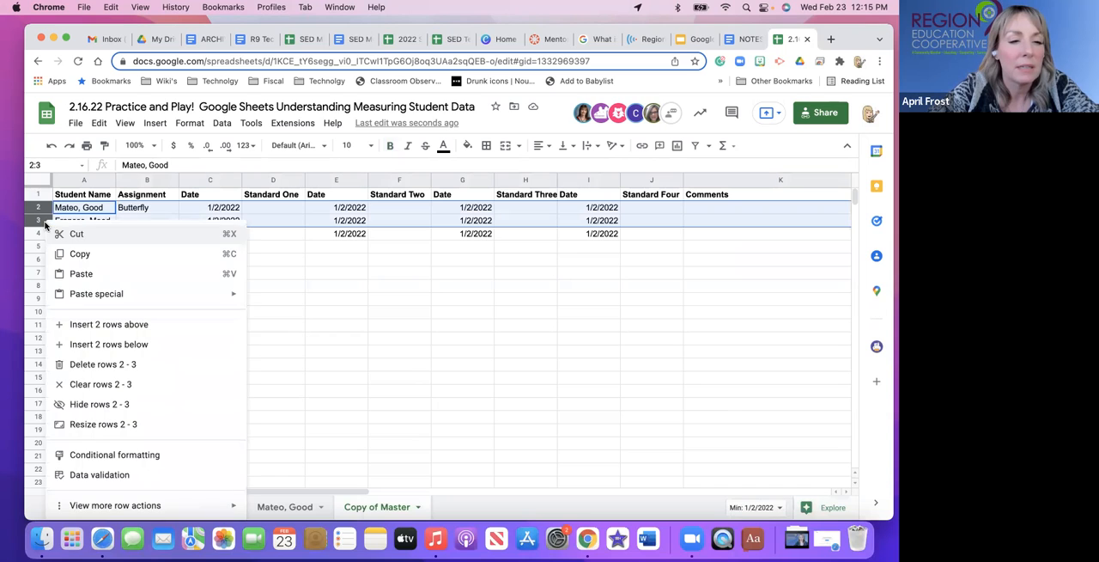
click(90, 365)
click(207, 329)
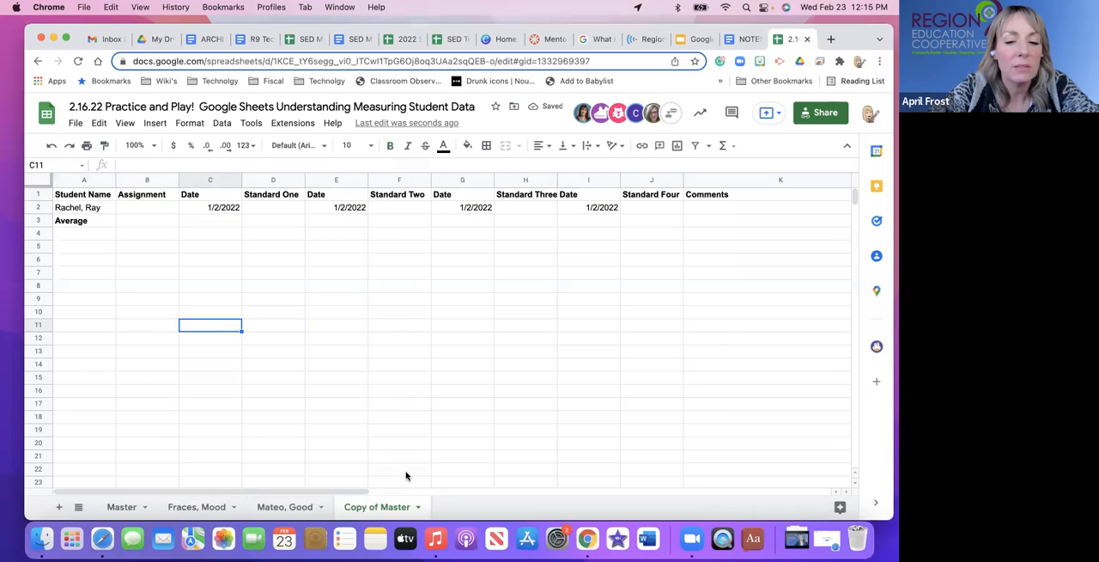
Rename the Copy of Master sheet with the name of its remaining student.
double_click(372, 508)
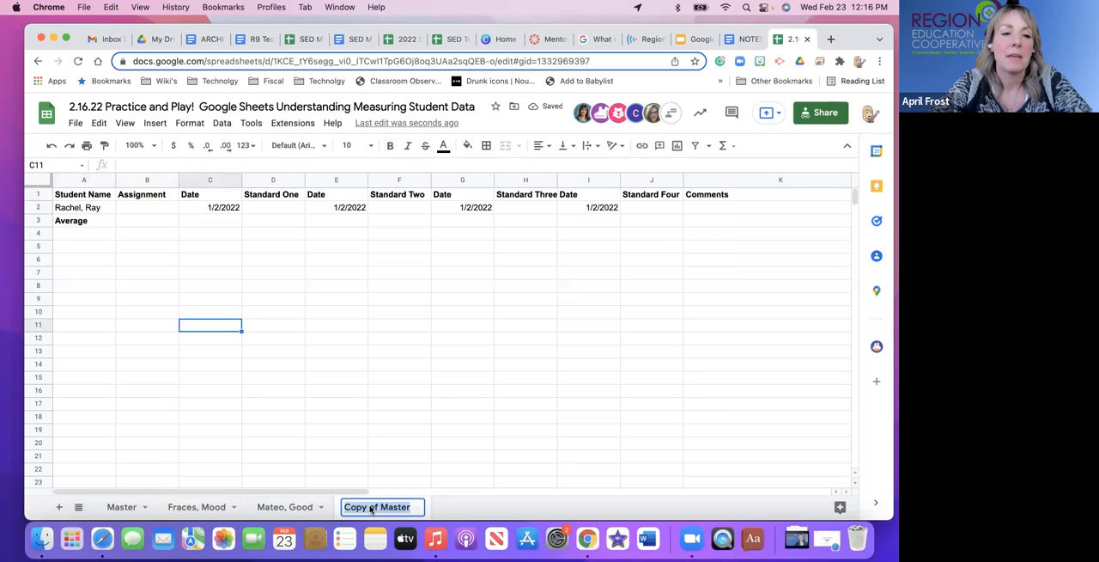
text(R)
text(a)
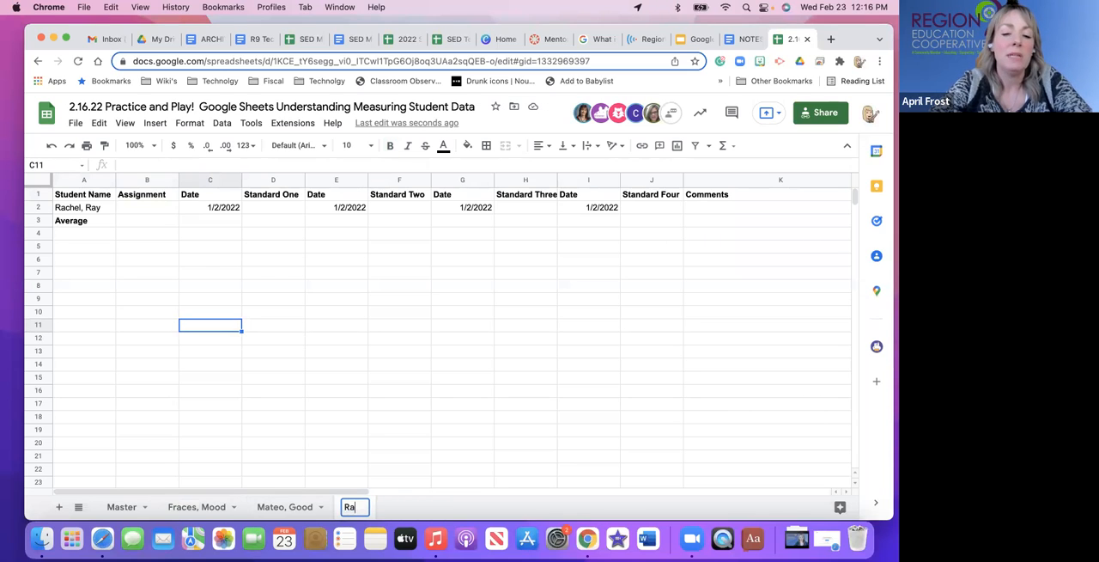
text(chel, Ray)
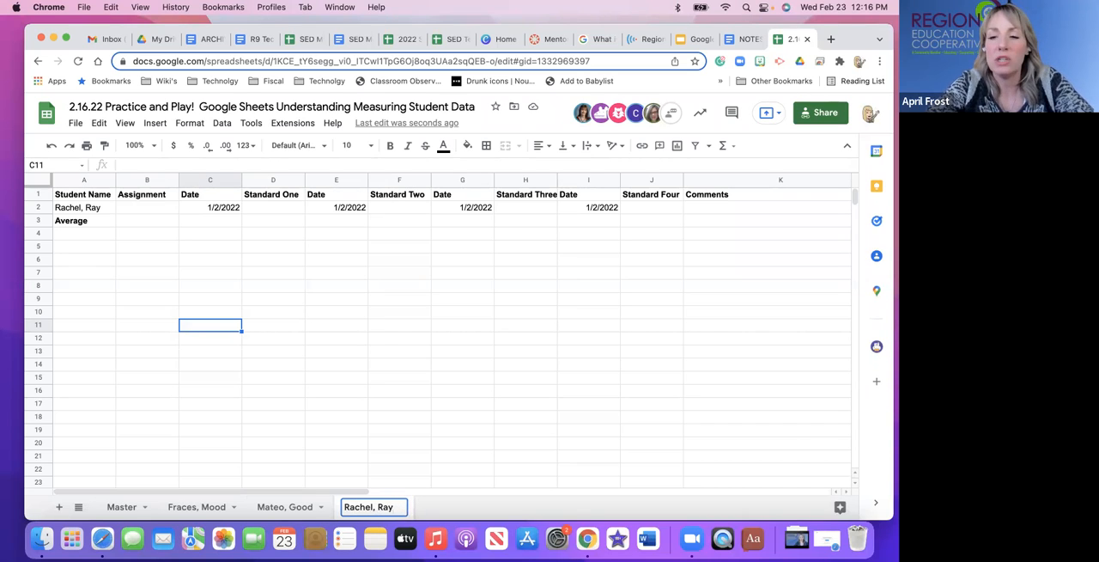
click(402, 391)
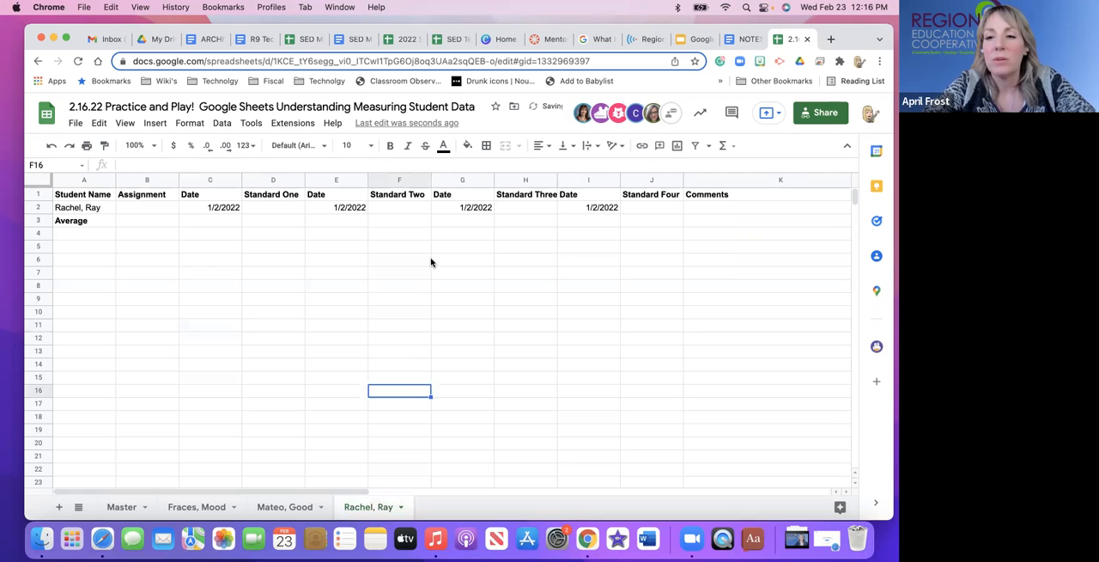
click(288, 302)
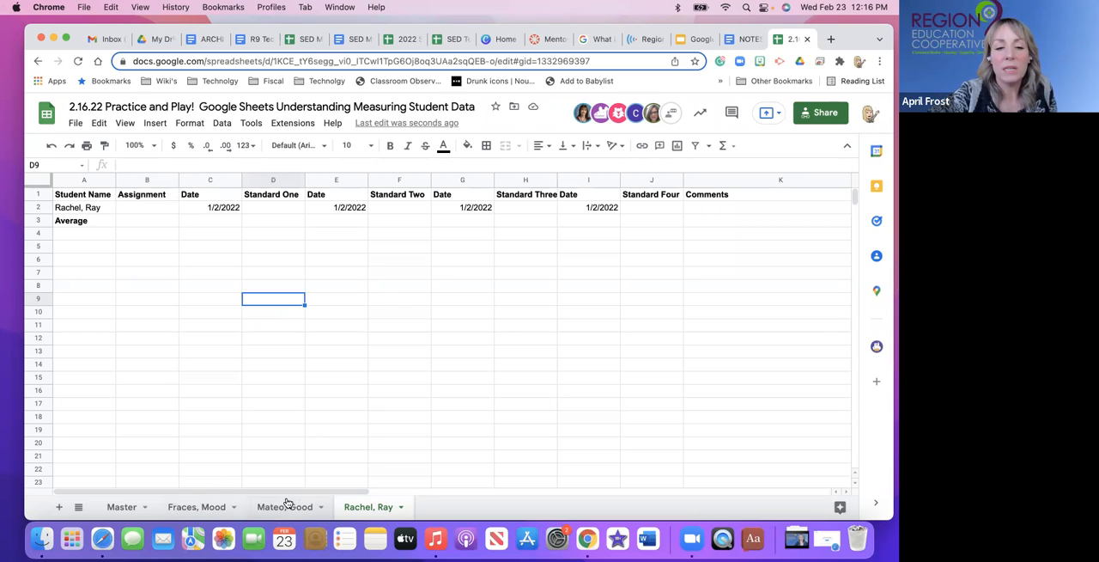
Return to the Master sheet and select the first student's score cell under Standard One.
click(129, 511)
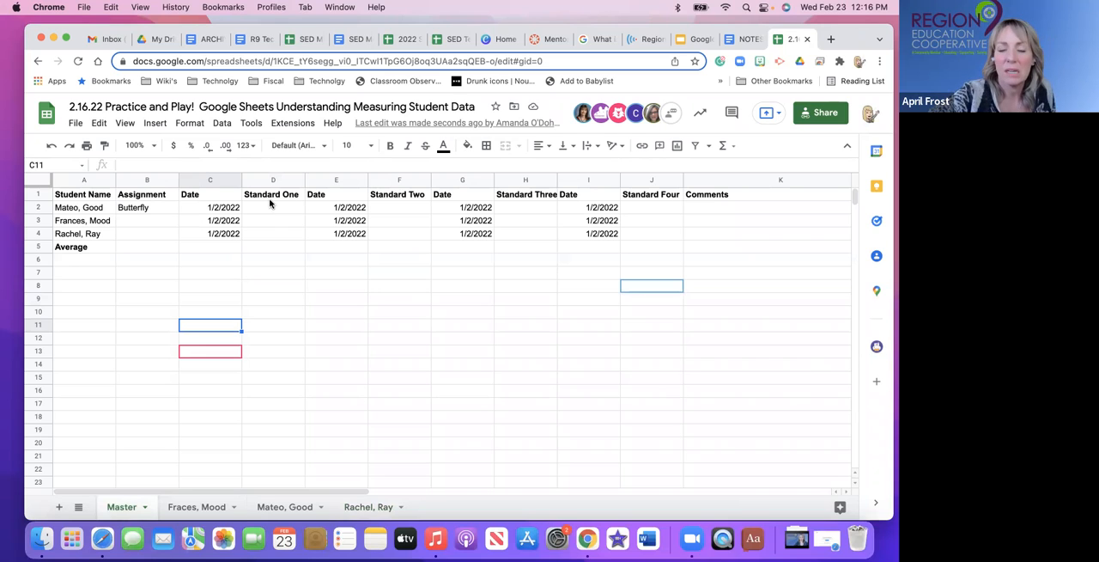
click(262, 208)
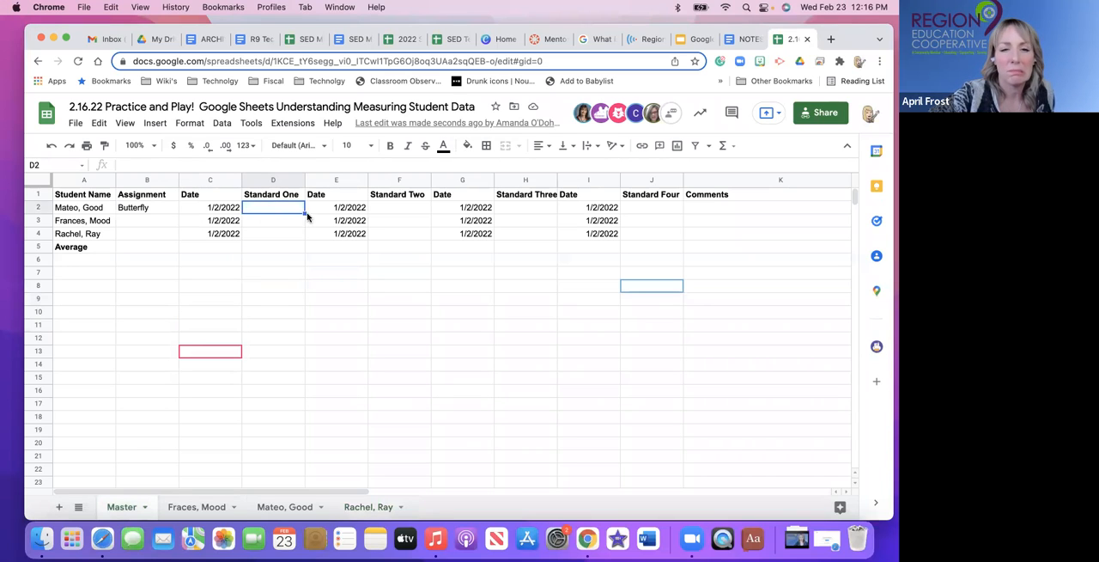
click(292, 236)
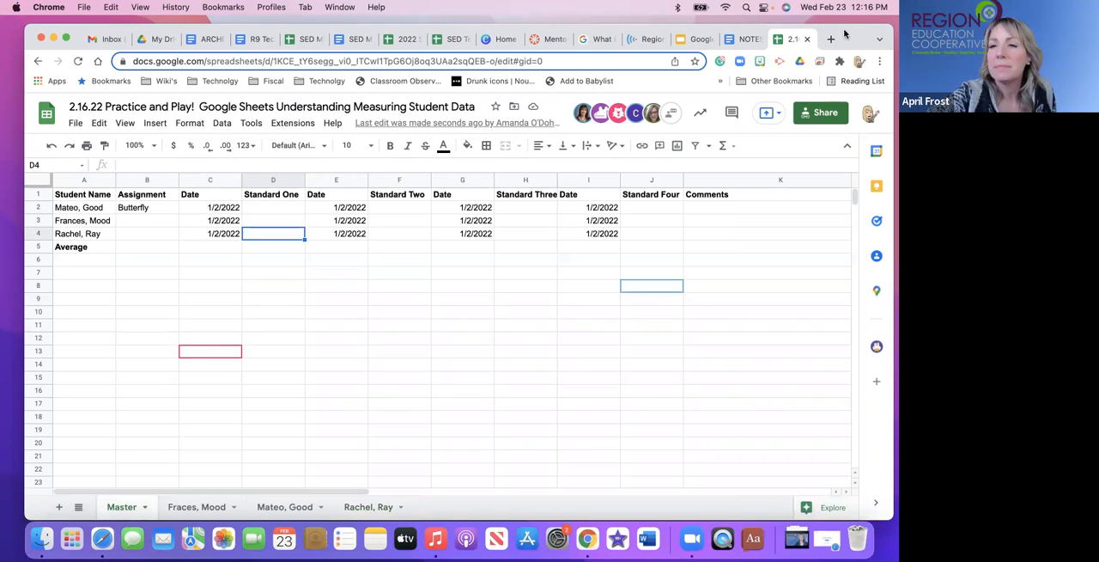
double_click(846, 34)
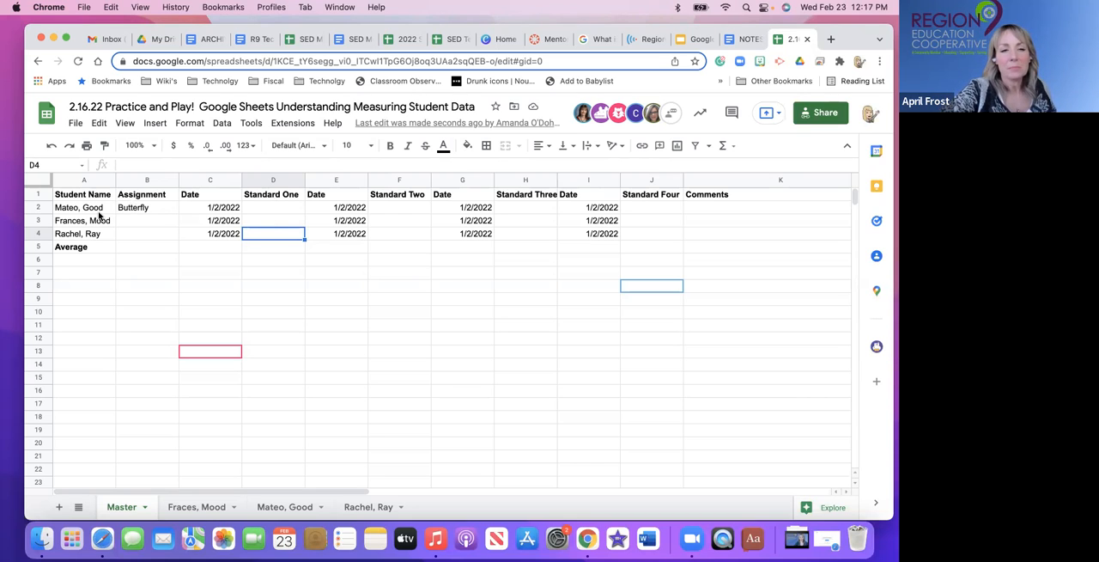
click(272, 210)
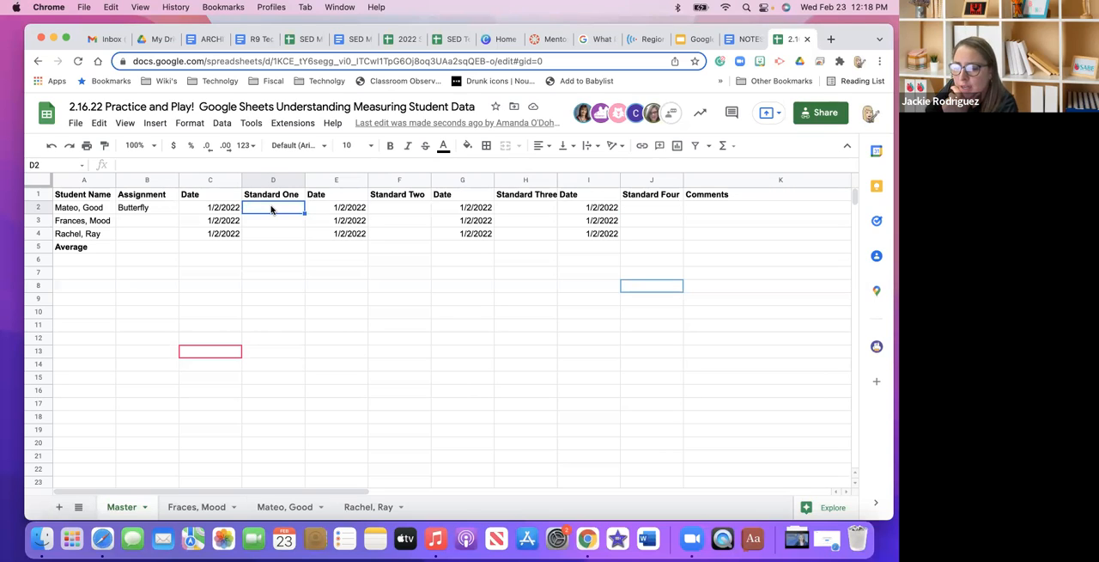
click(212, 181)
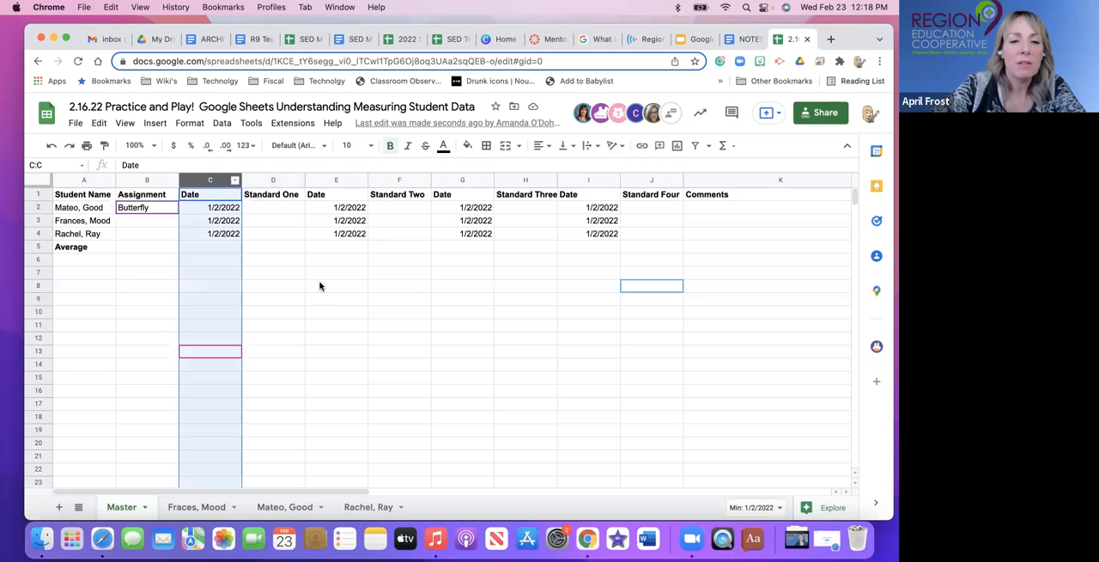
drag(203, 181, 649, 200)
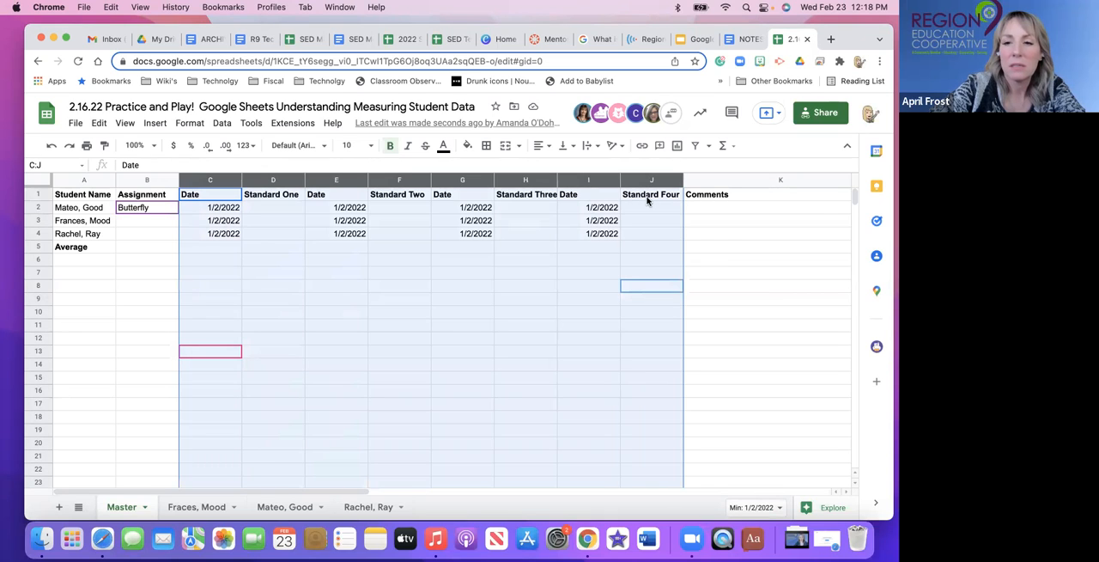
right_click(635, 186)
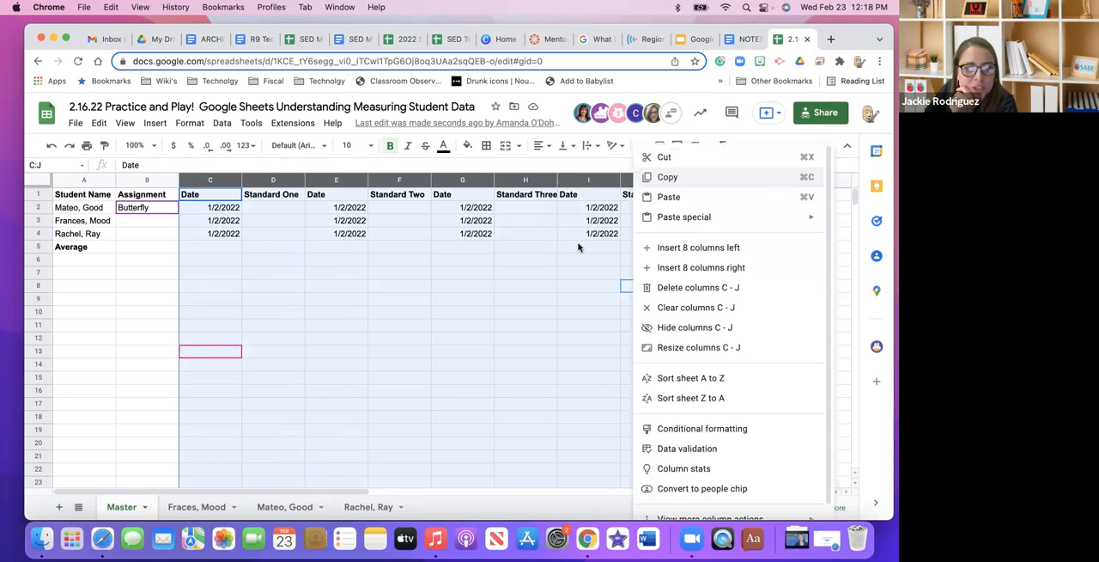
click(526, 299)
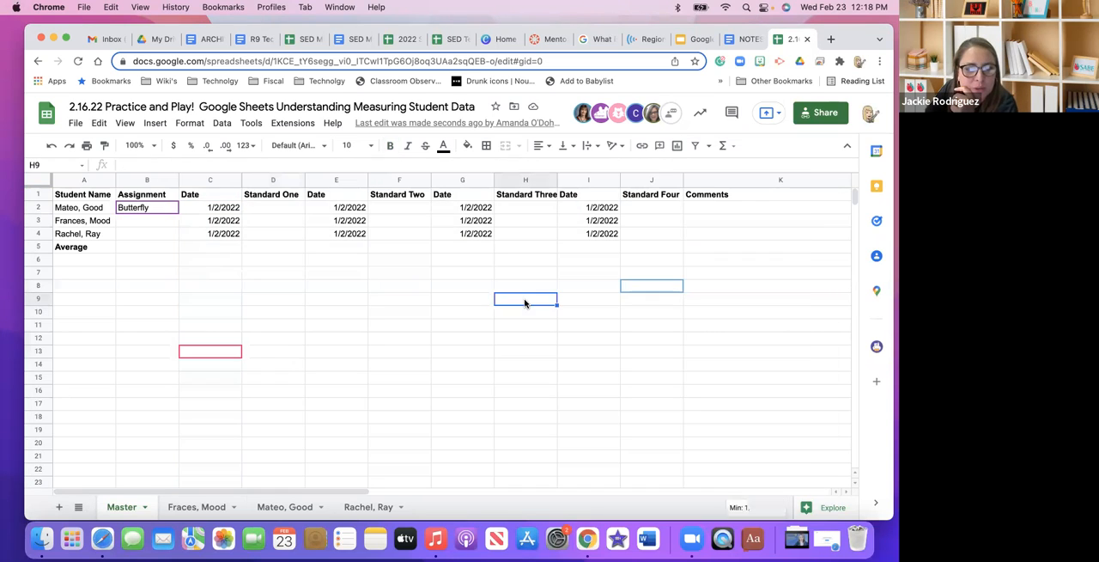
Delete the Date columns that precede Standard One and Standard Two on the Master sheet.
click(212, 180)
right_click(212, 181)
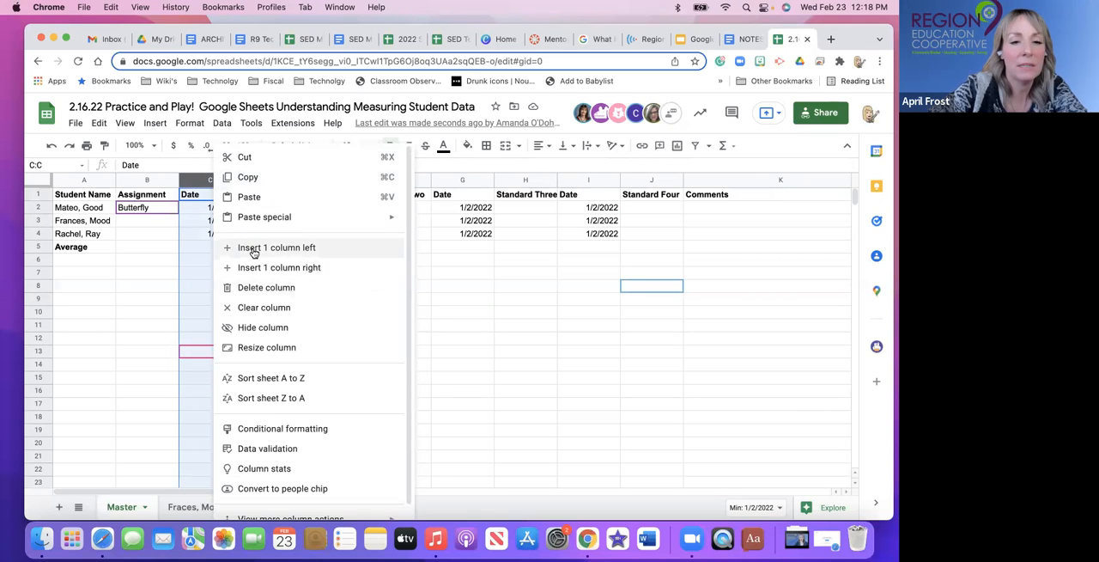
click(253, 289)
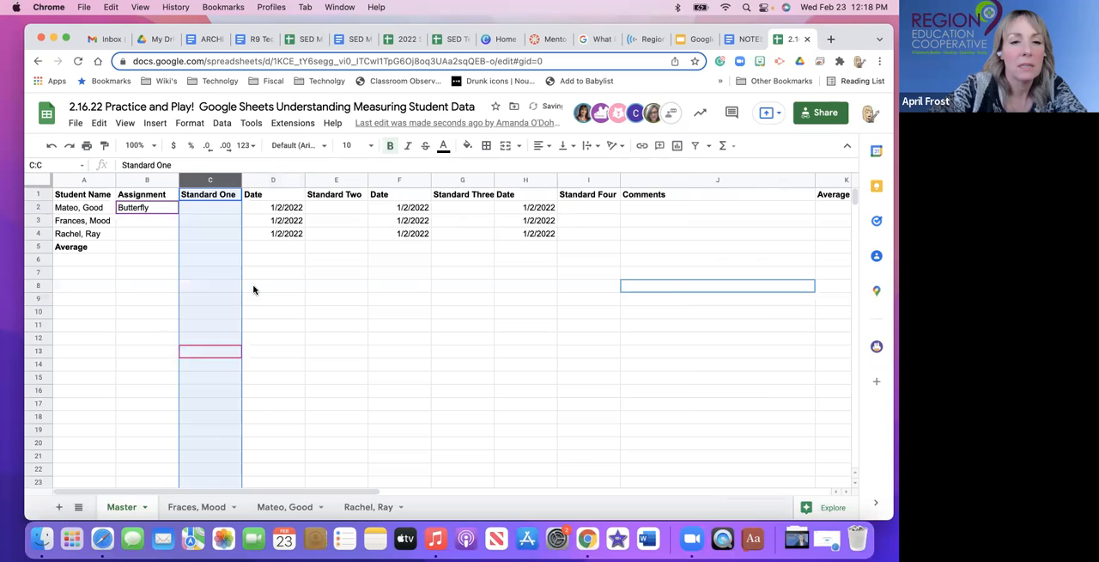
click(270, 181)
right_click(269, 181)
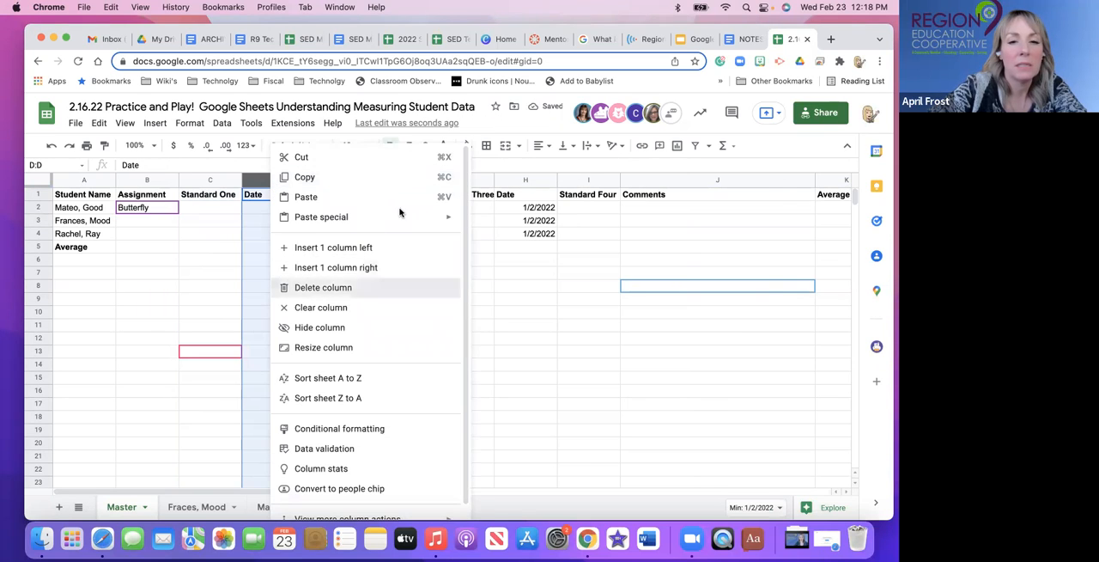
click(323, 287)
Delete the Date columns that precede Standard Three and Standard Four on the Master sheet.
click(344, 179)
right_click(344, 181)
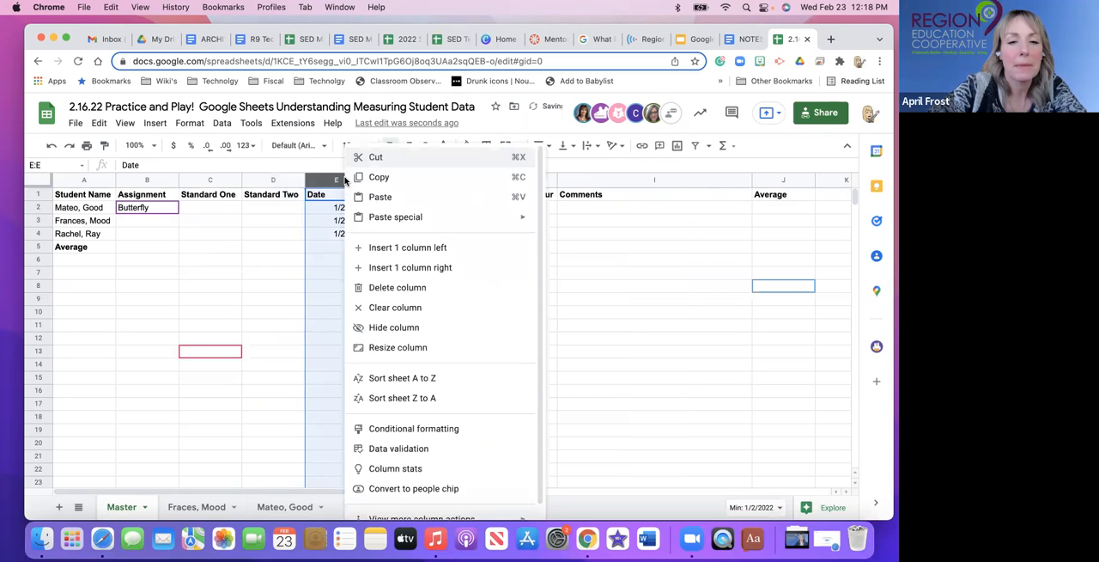
click(369, 287)
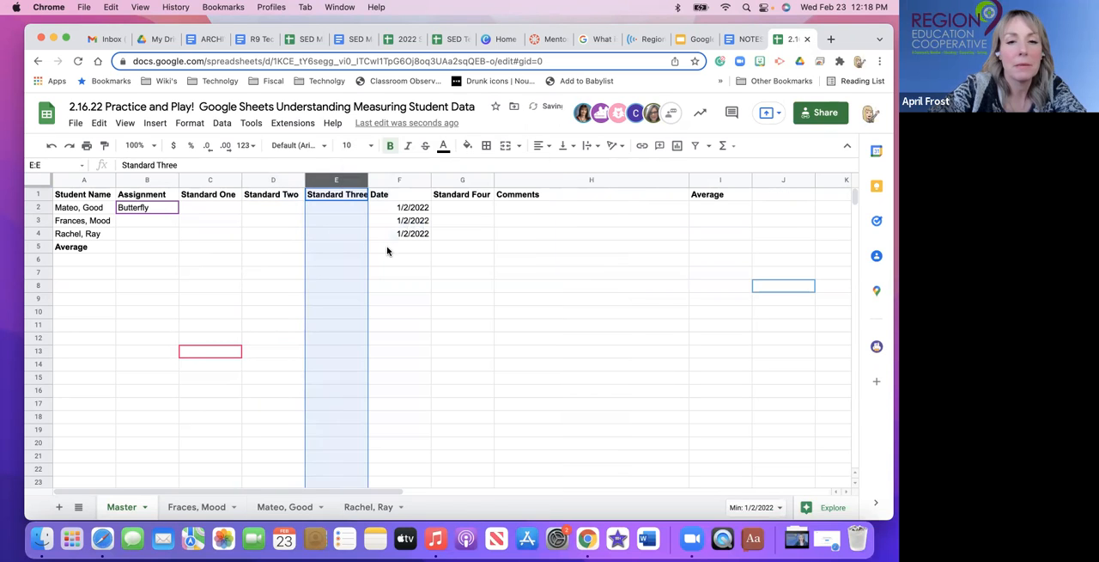
click(399, 181)
right_click(400, 182)
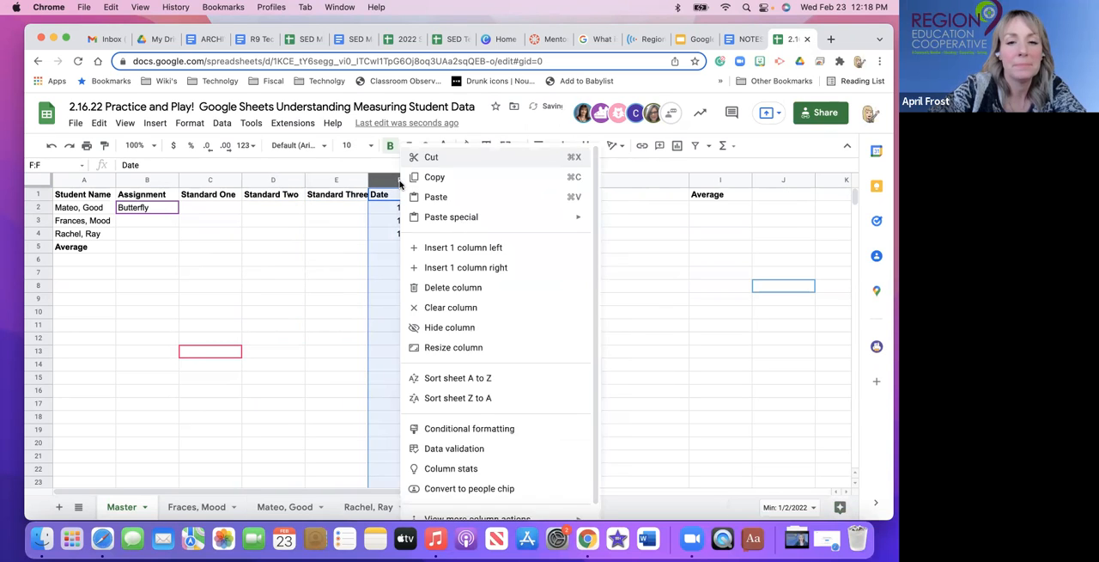
click(429, 289)
click(358, 260)
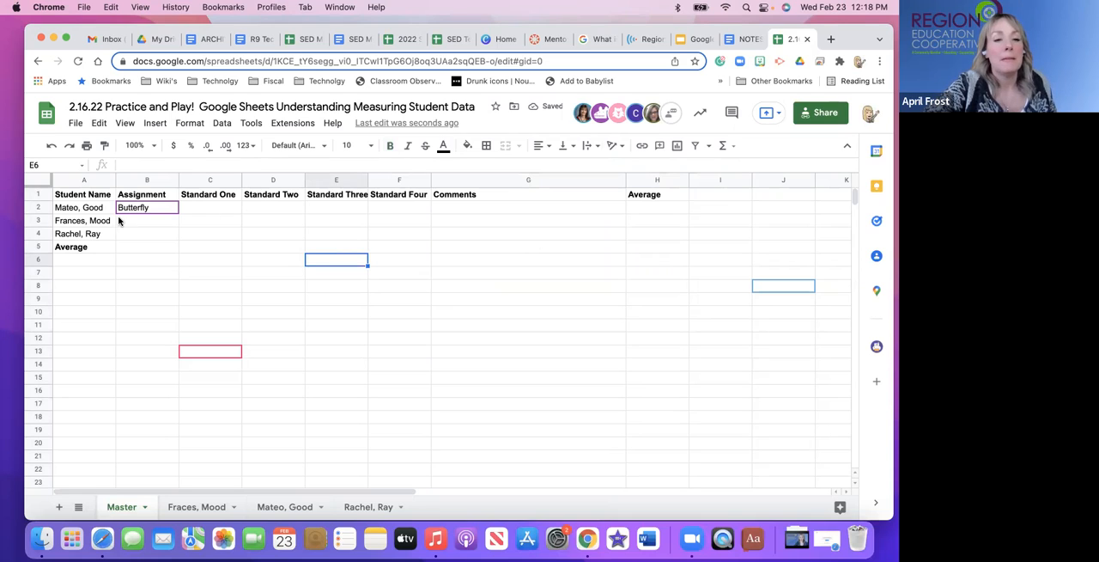
Highlight the Average row and then the Average column on the Master sheet.
click(137, 314)
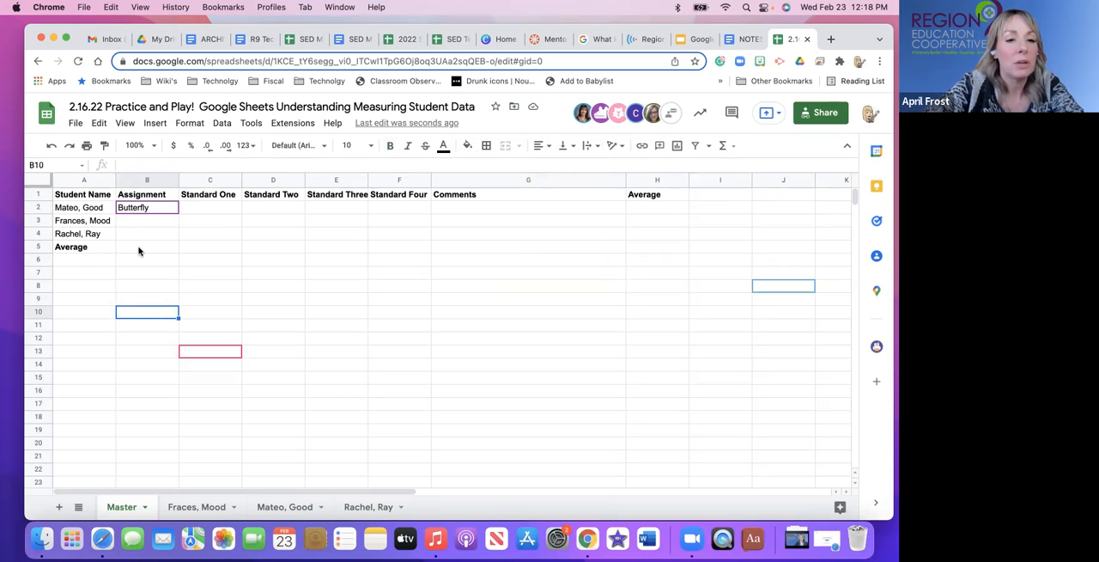
click(43, 247)
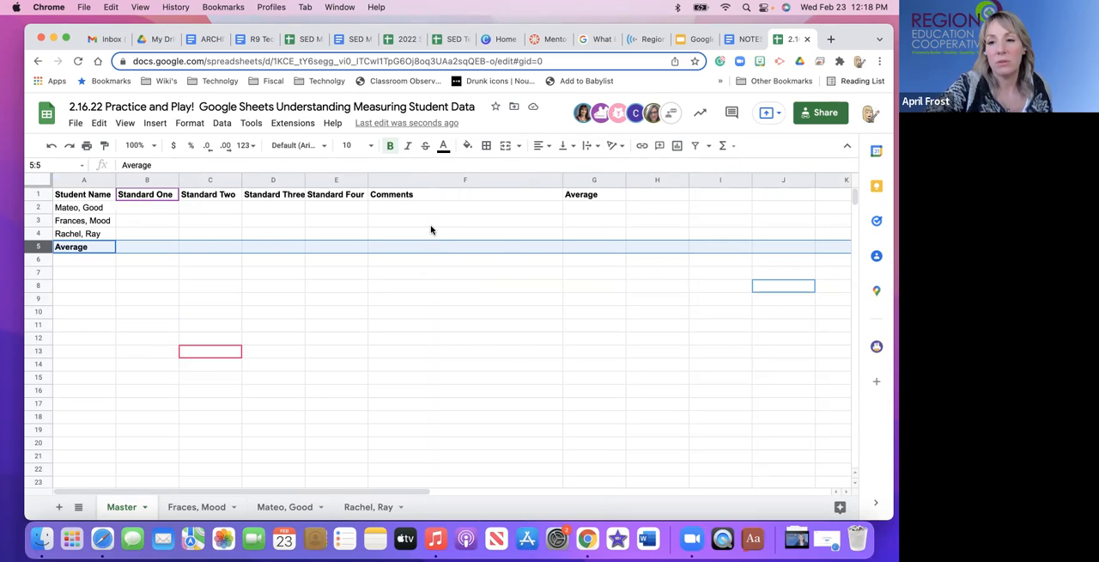
click(601, 180)
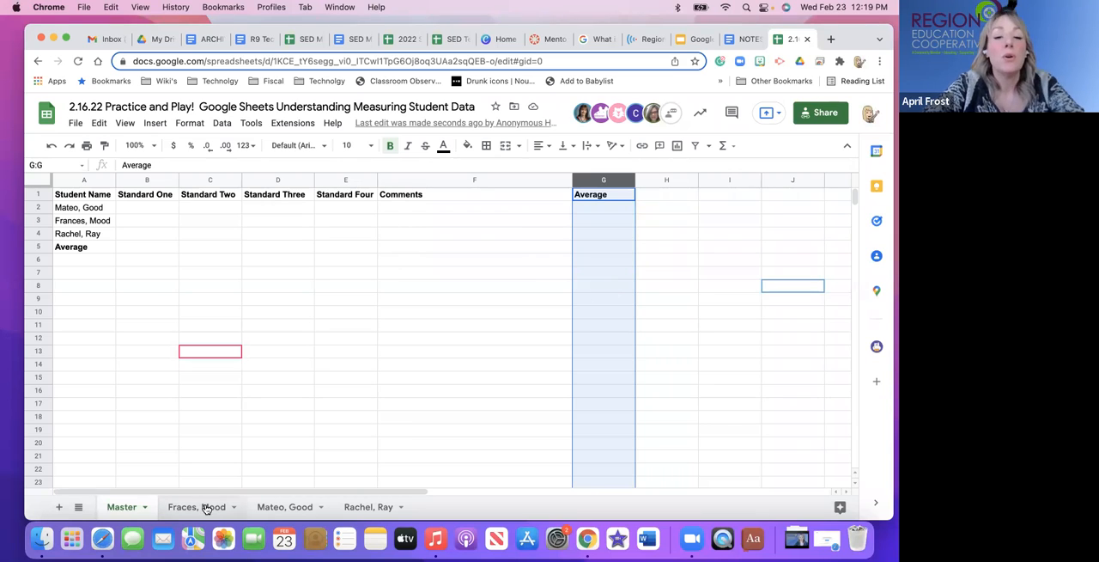
Compare the scores on the first two student sheets and inspect the Standard One average formula in cell F4.
click(160, 512)
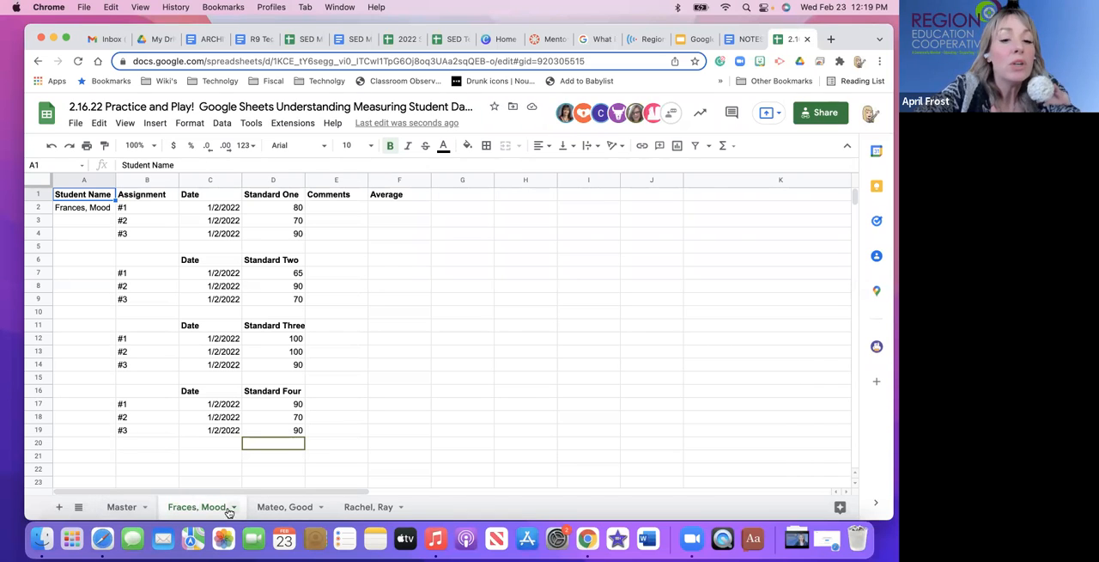
click(276, 510)
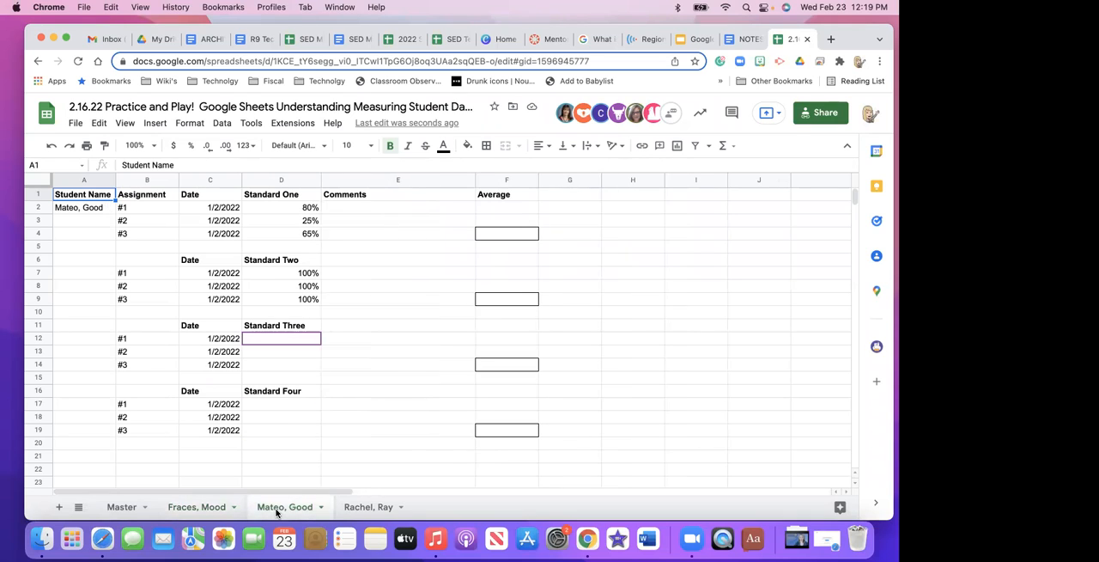
click(206, 508)
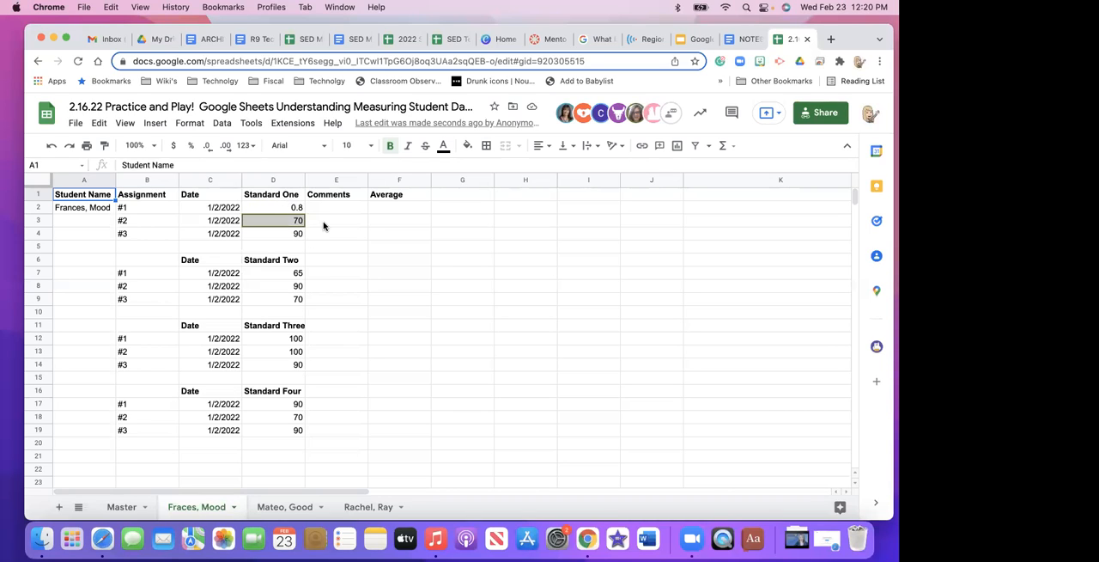
click(271, 509)
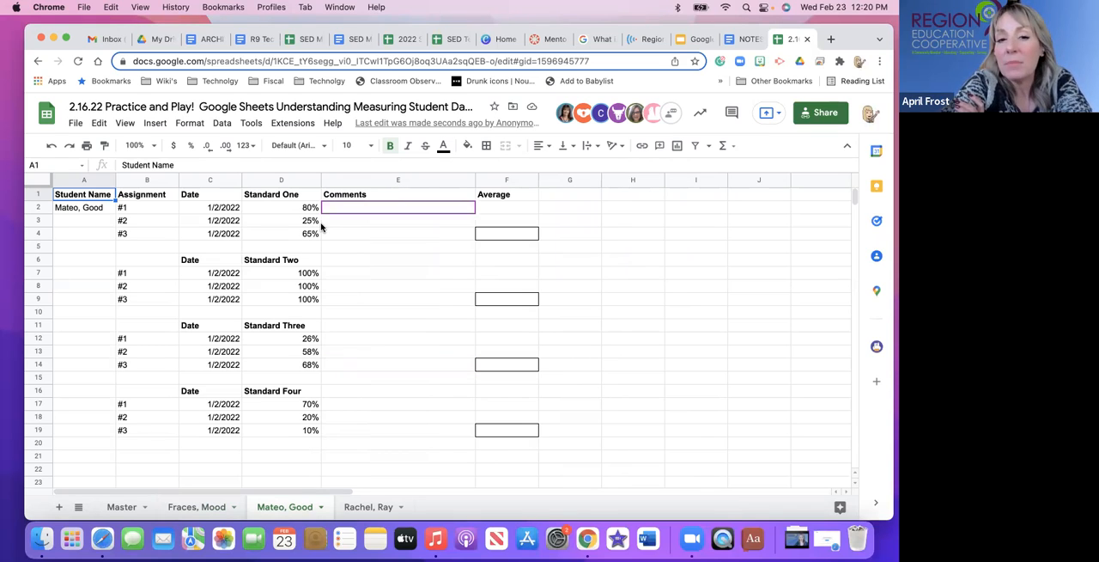
click(192, 507)
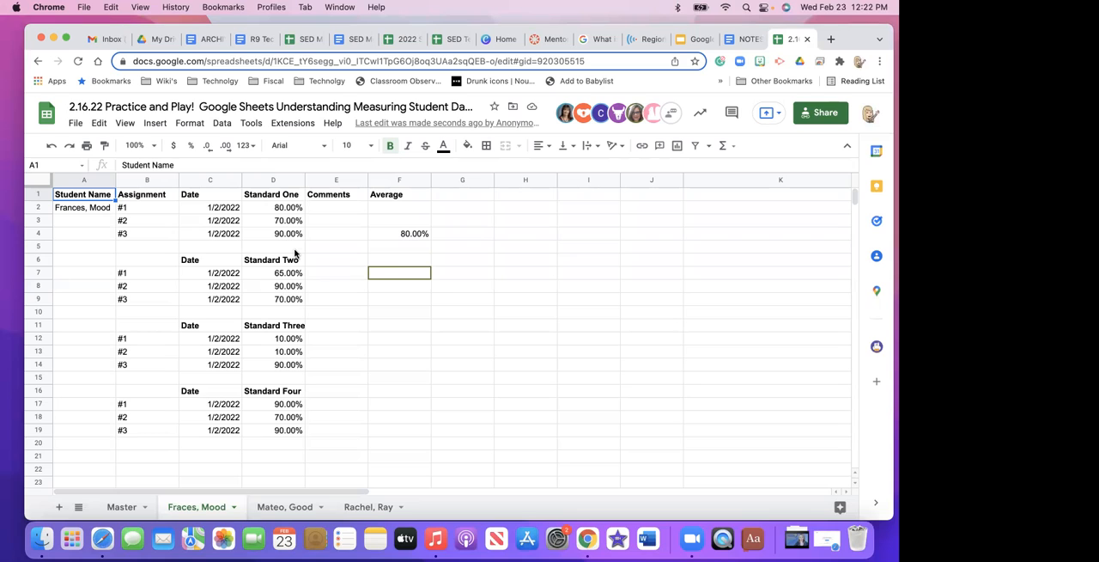
click(385, 238)
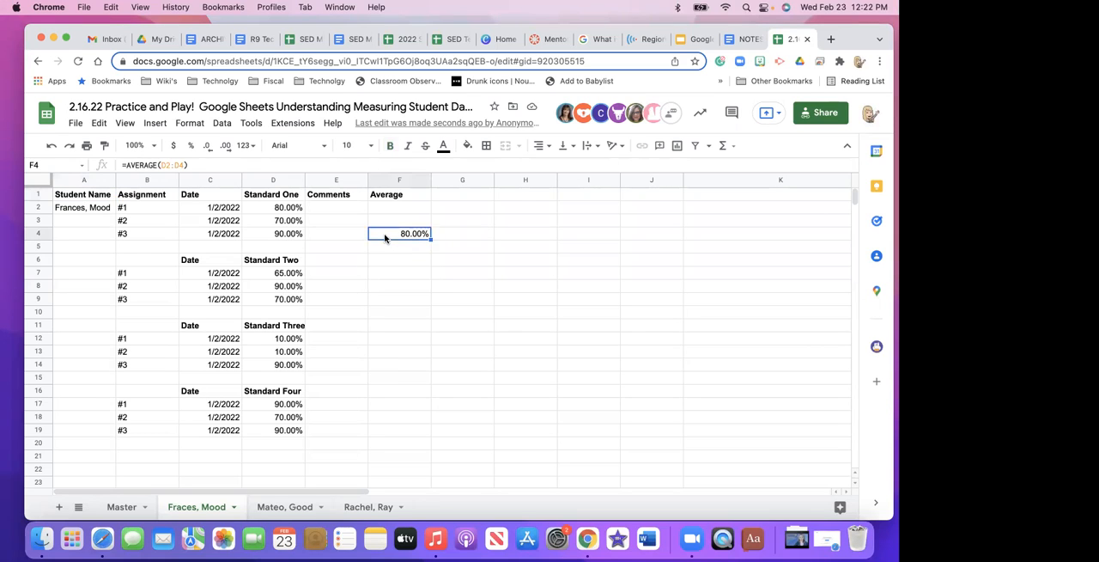
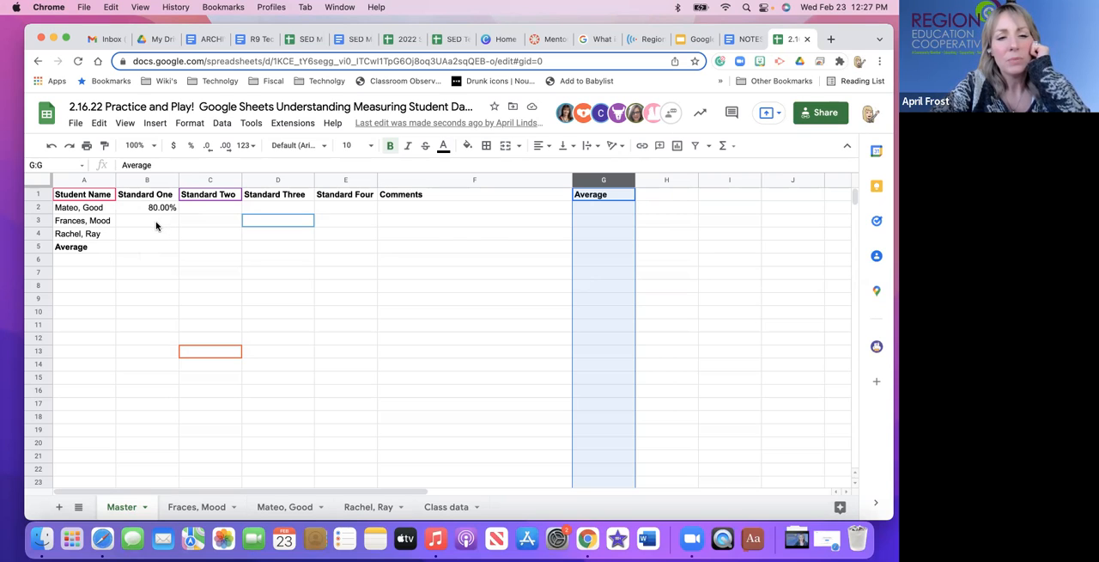
Review the Master sheet, each student's sheet and the Class data sheet to compare how scores and averages are laid out.
click(220, 211)
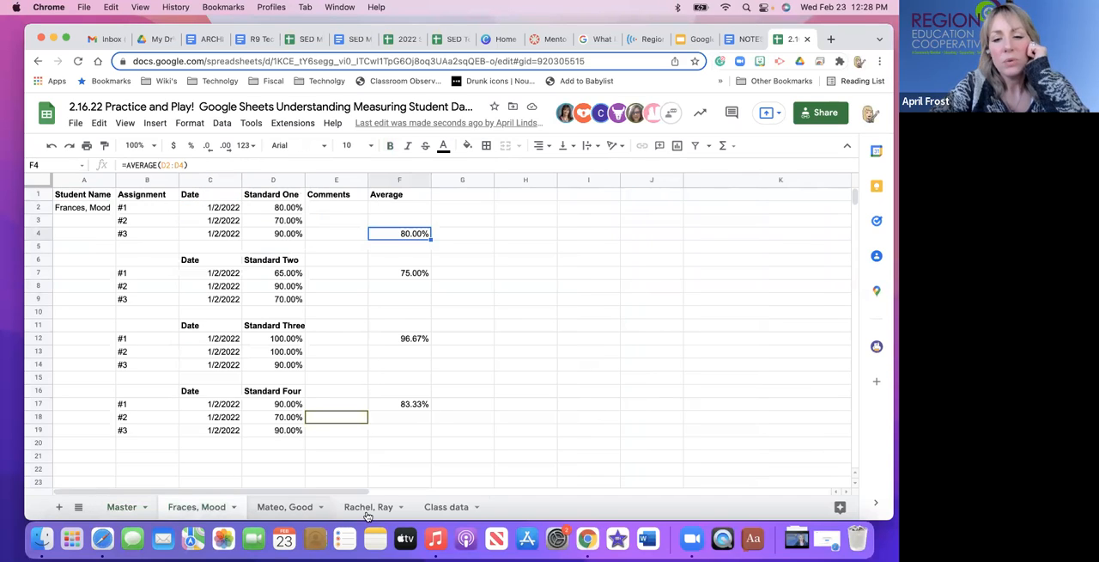
click(272, 503)
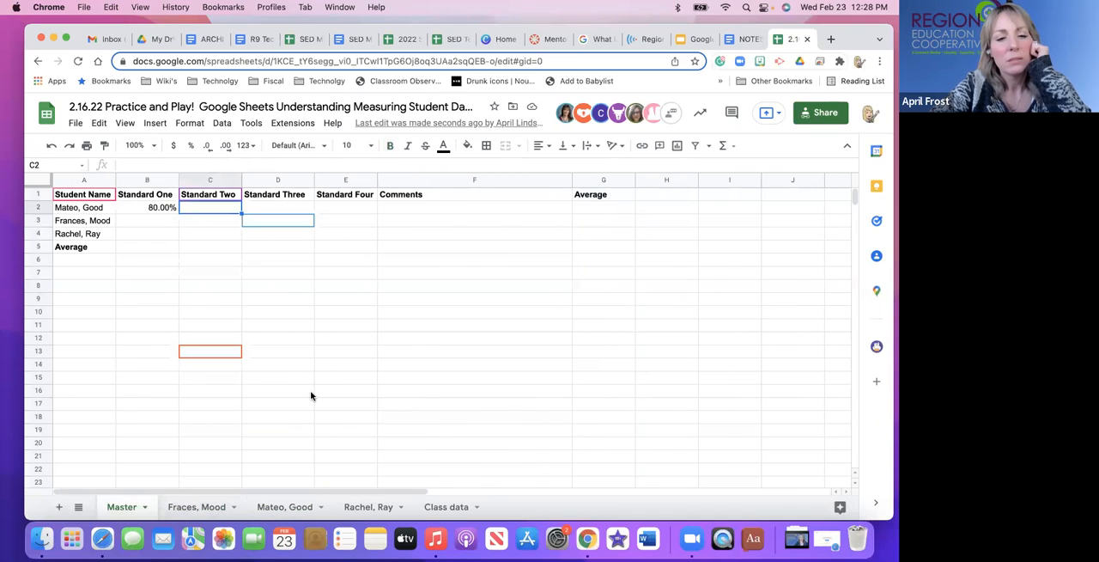
click(195, 512)
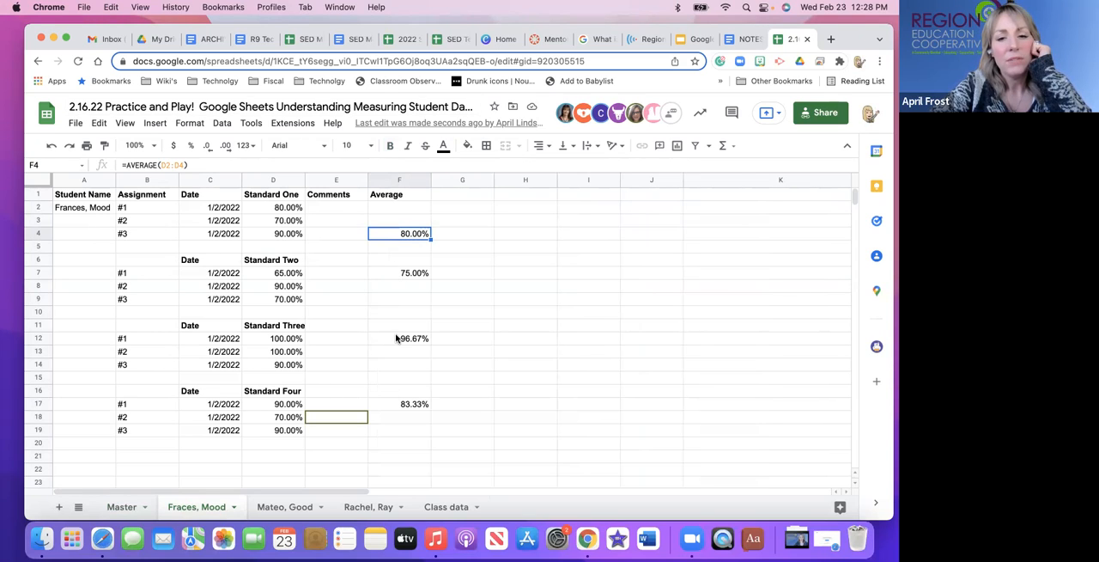
click(280, 507)
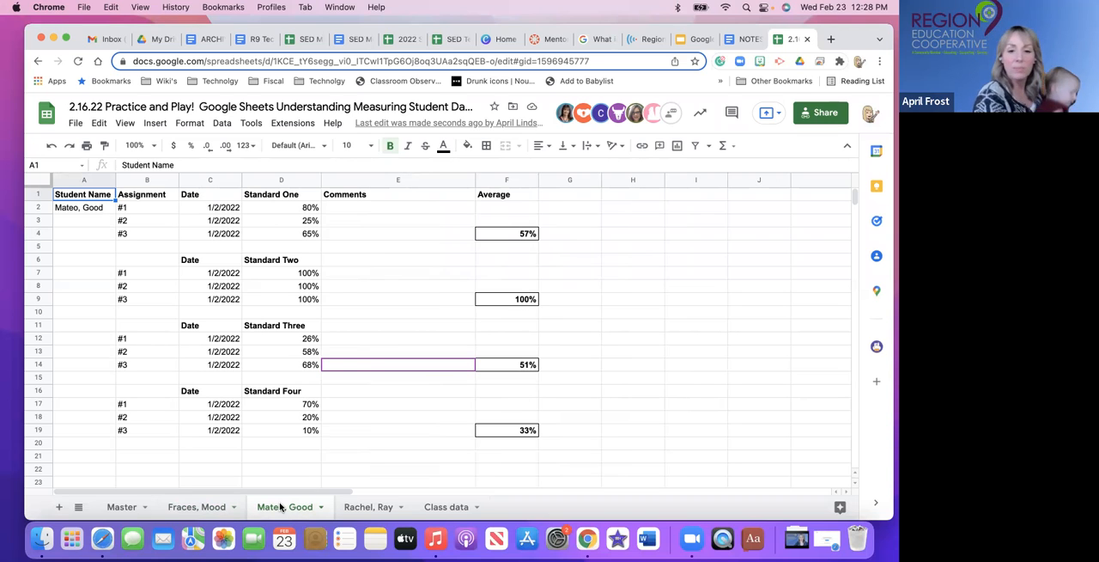
click(356, 508)
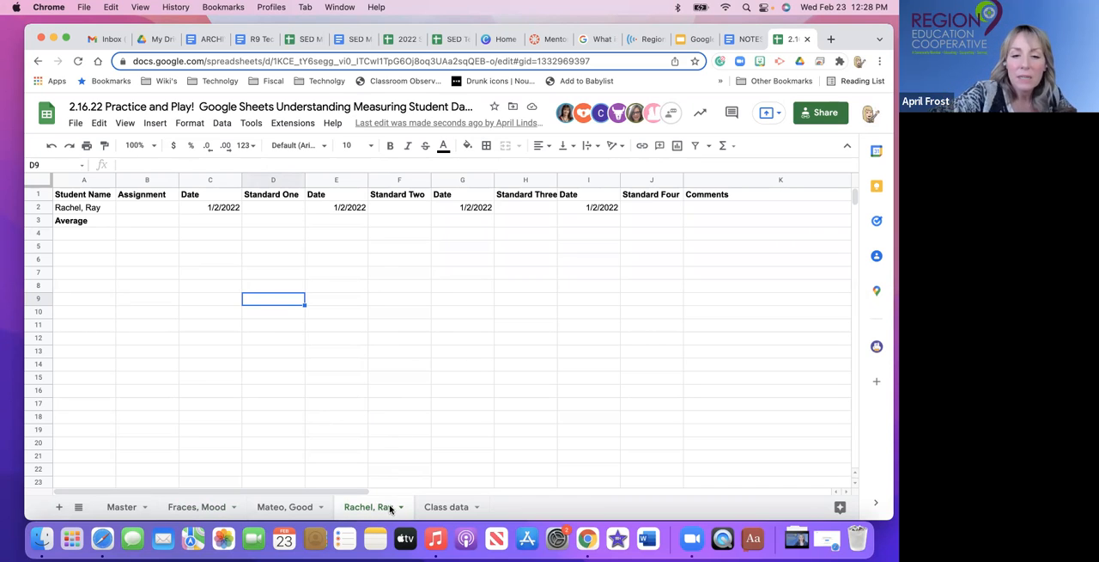
click(437, 507)
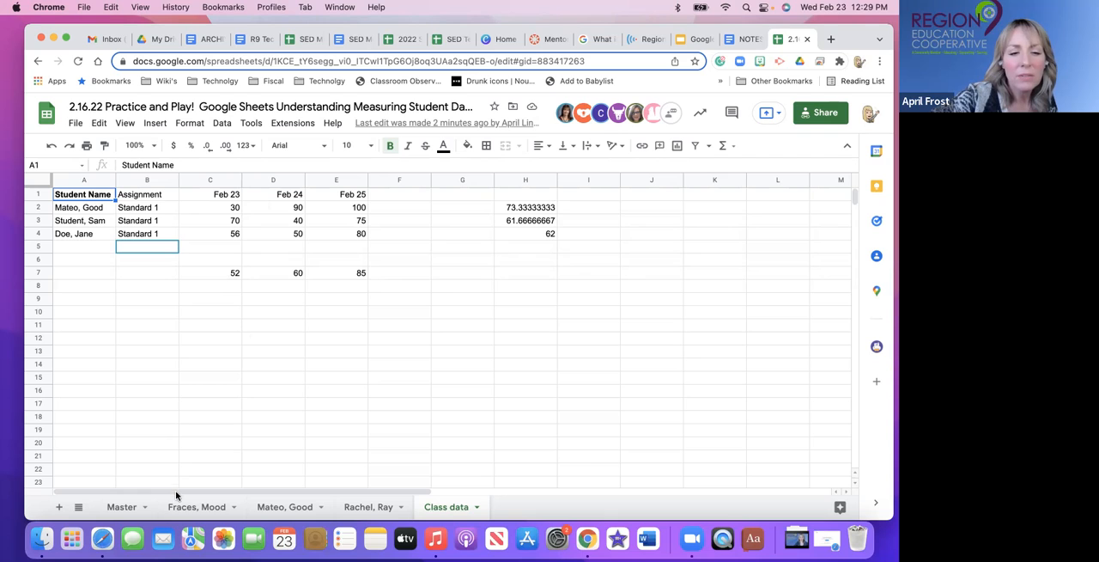
Delete row 4, the last student's row, from the Class data sheet.
click(39, 233)
right_click(40, 233)
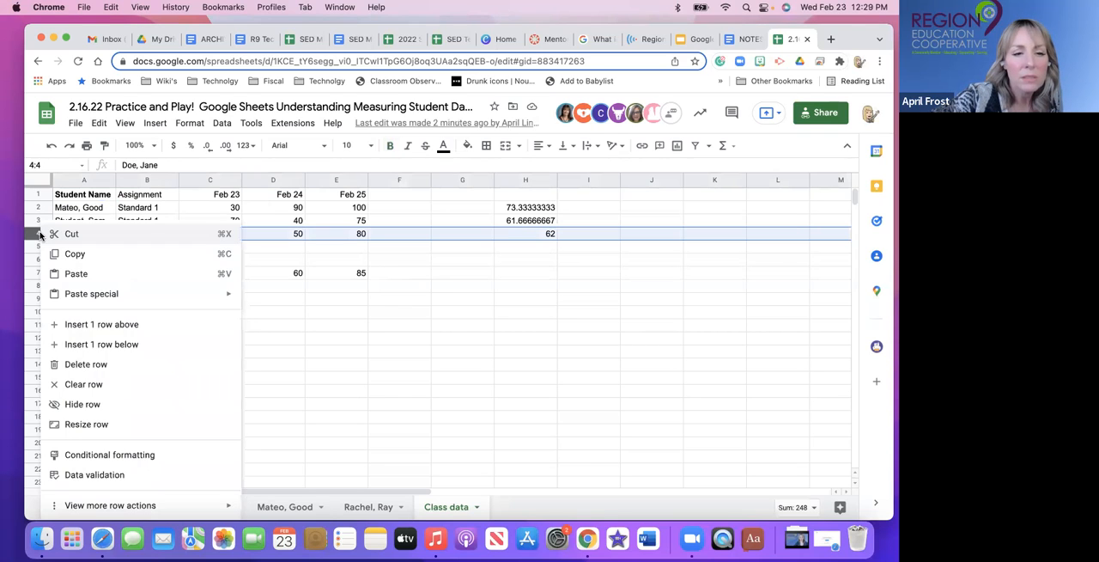
click(61, 364)
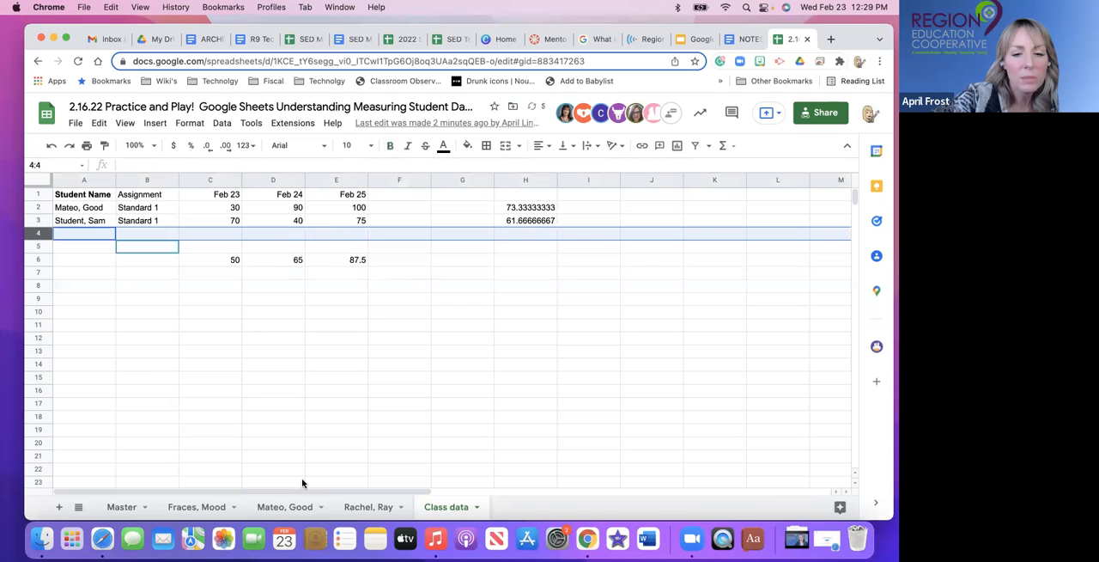
Delete the third student's individual sheet, located just before Class data, from the workbook.
right_click(350, 506)
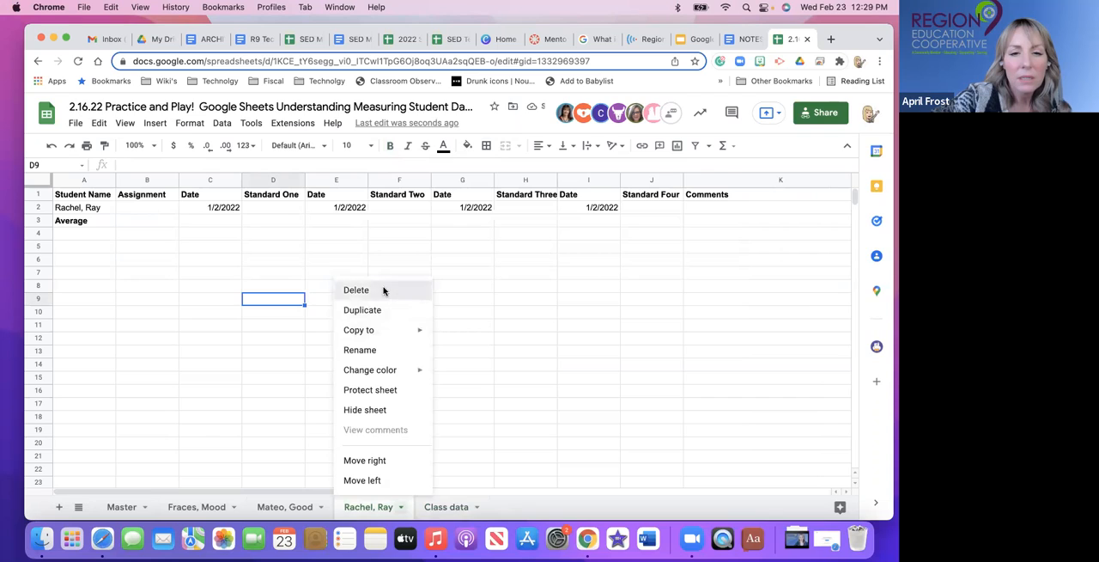
click(383, 291)
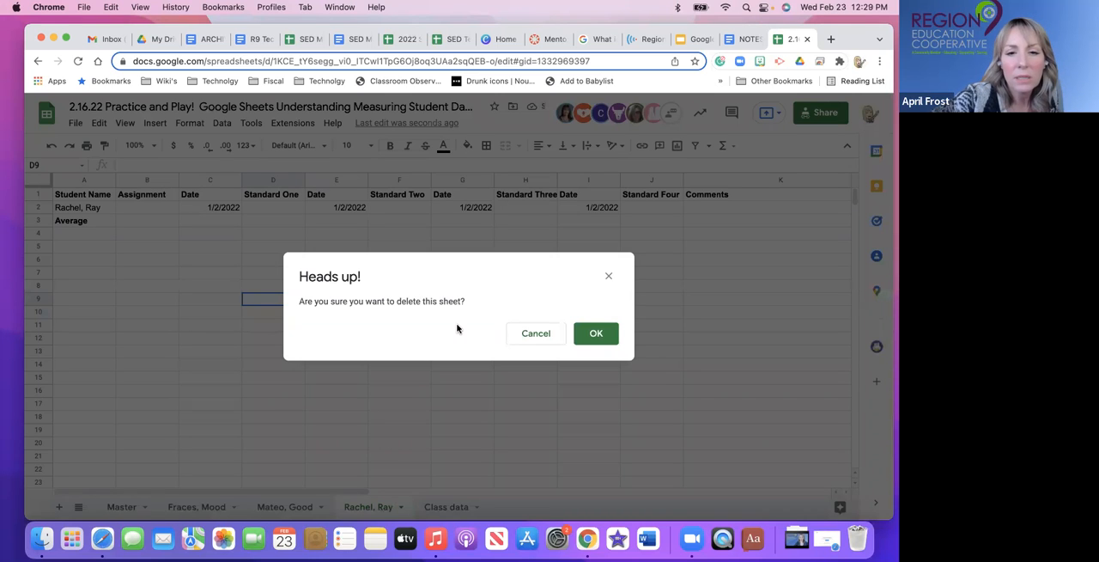
click(594, 335)
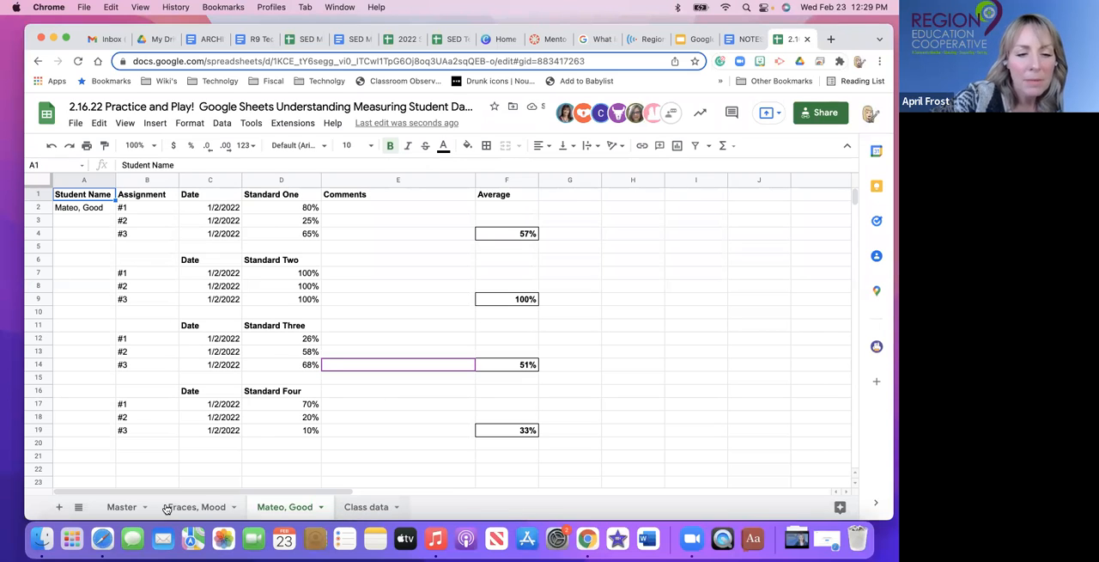
Move the Class data sheet directly after Master and compare it with the last student's sheet.
drag(366, 506, 182, 508)
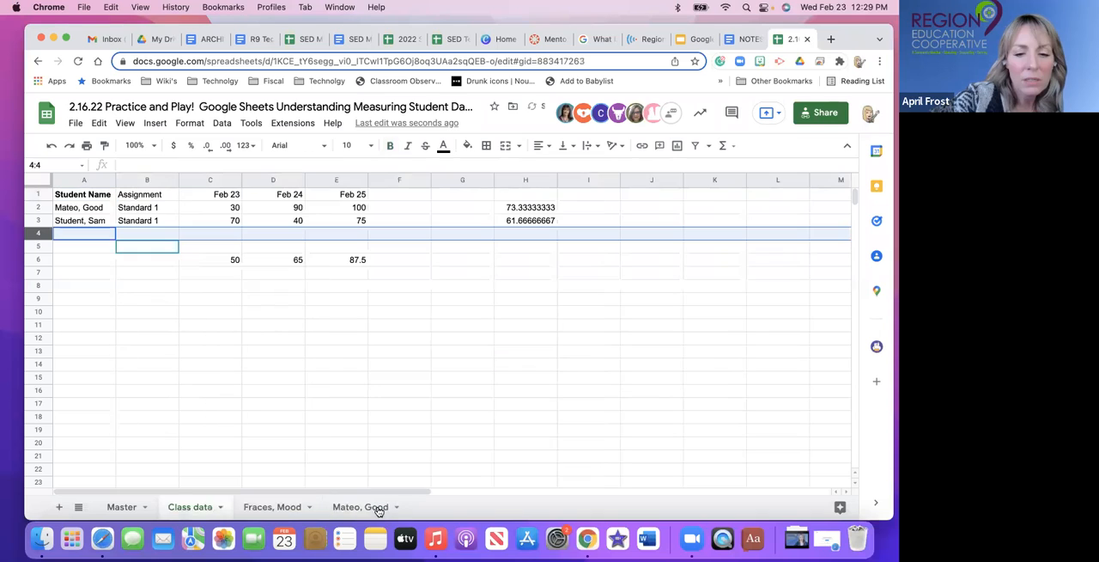
click(332, 504)
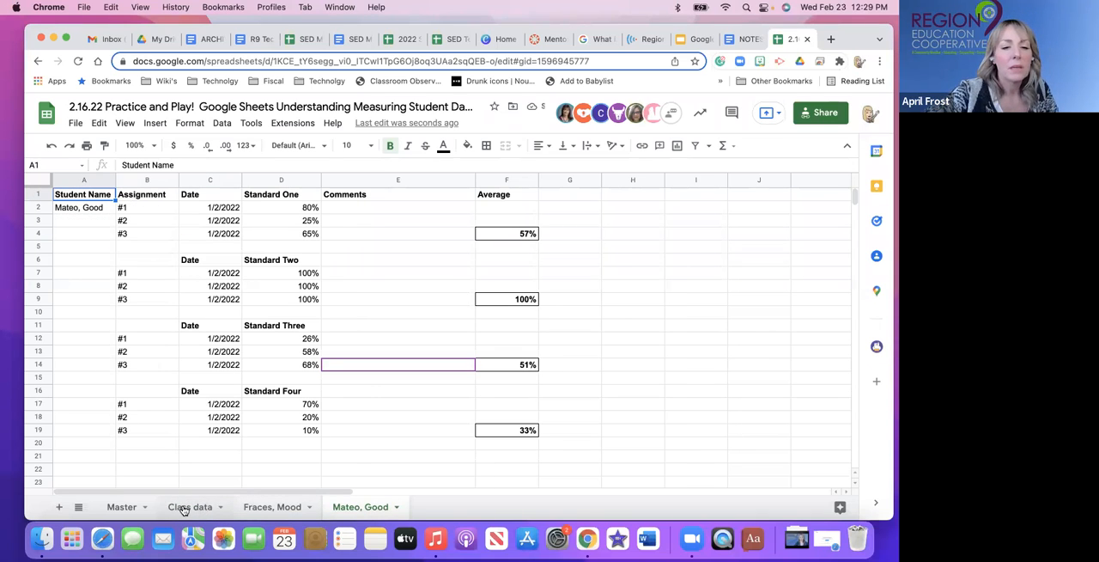
click(182, 508)
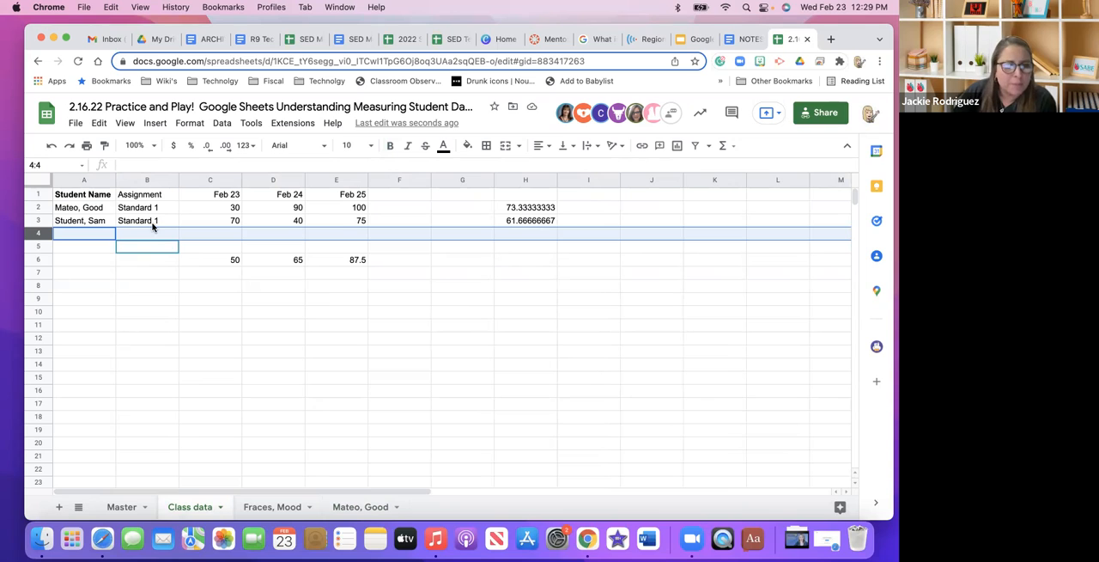
Copy the two student rows 2 and 3 on Class data into rows 5–6, 8–9 and 11–12.
click(120, 340)
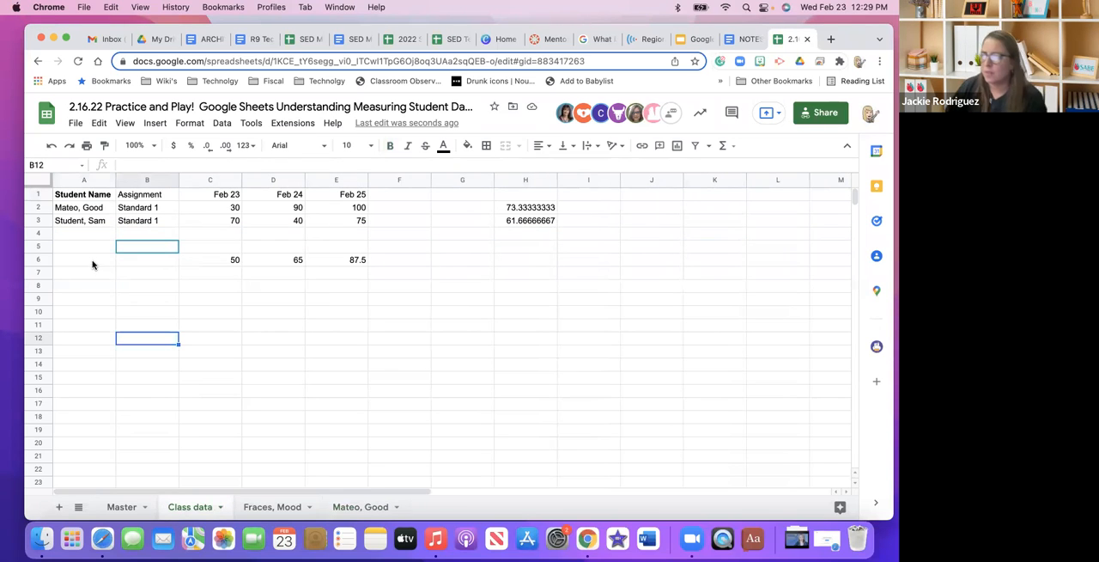
drag(40, 211, 41, 221)
key(super+c)
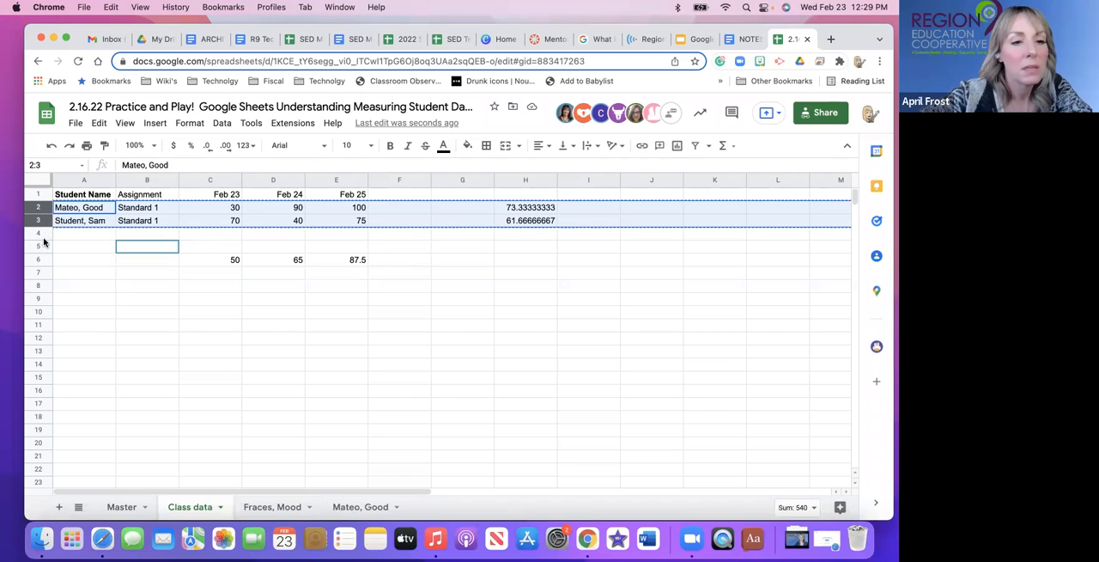
click(44, 246)
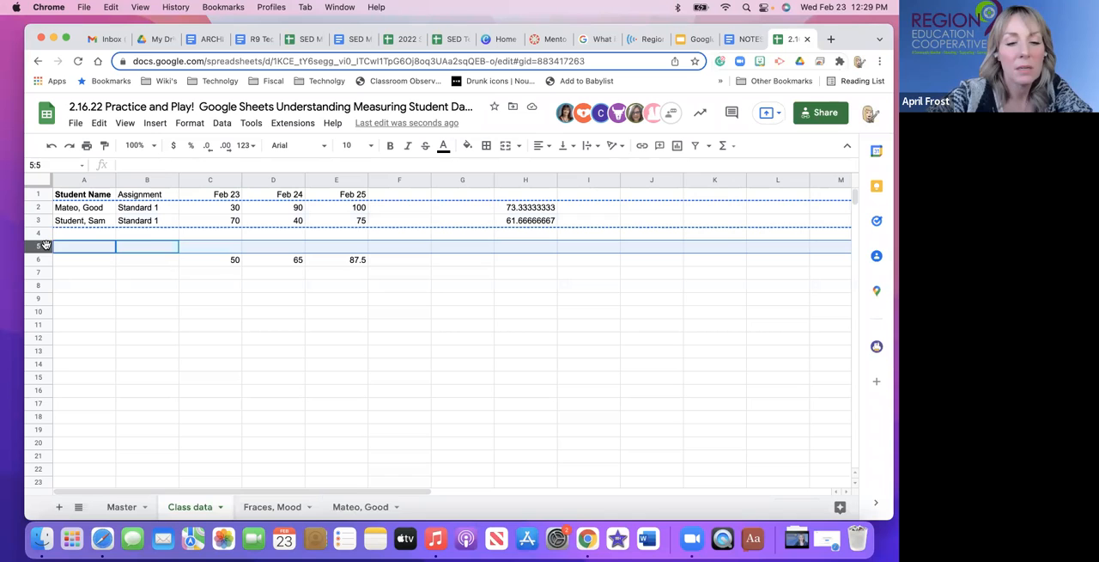
key(super+v)
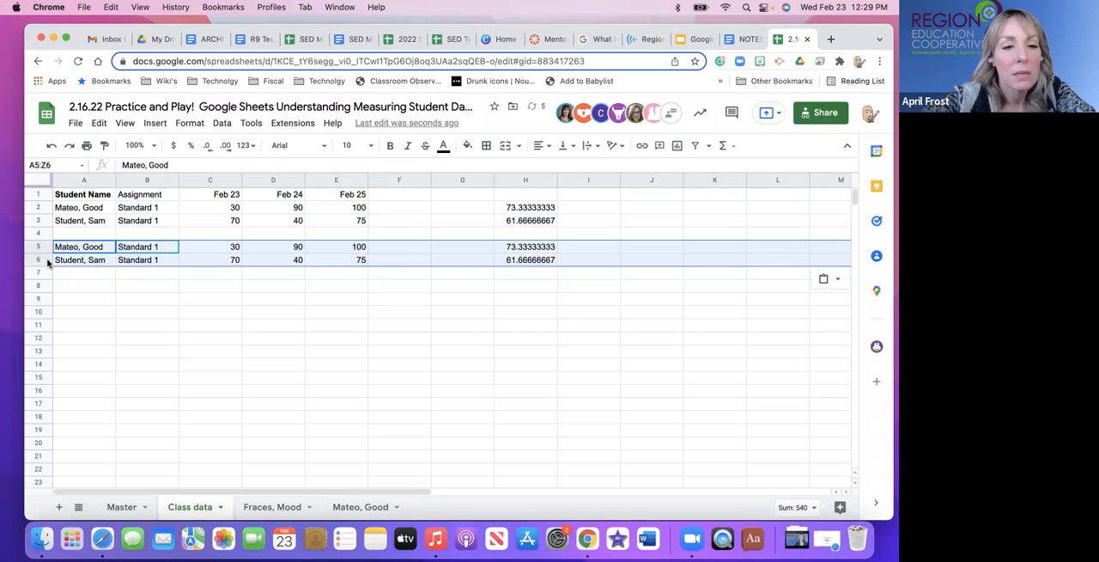
click(56, 290)
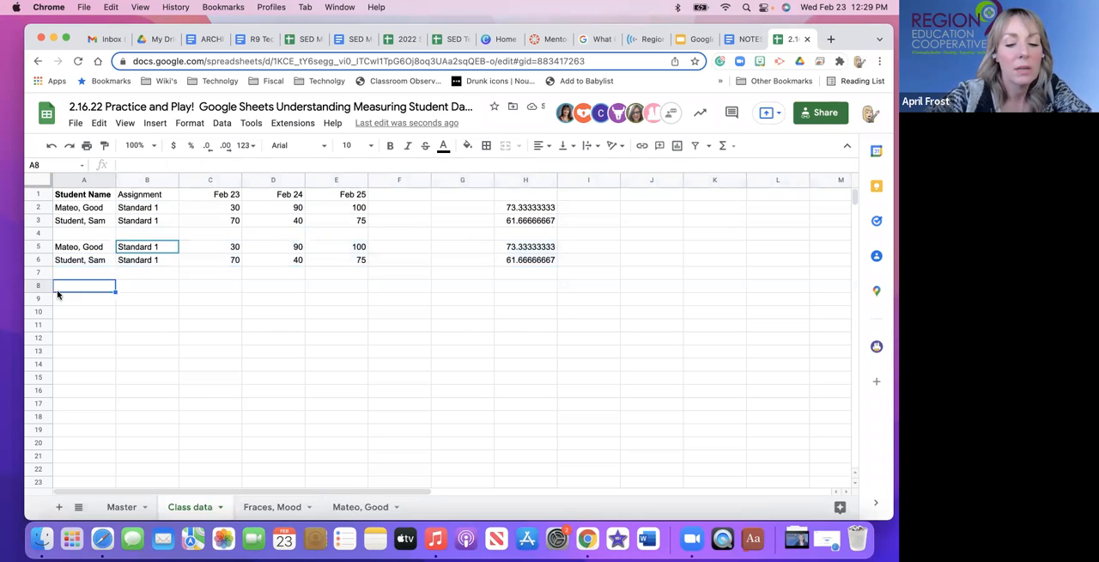
key(super+v)
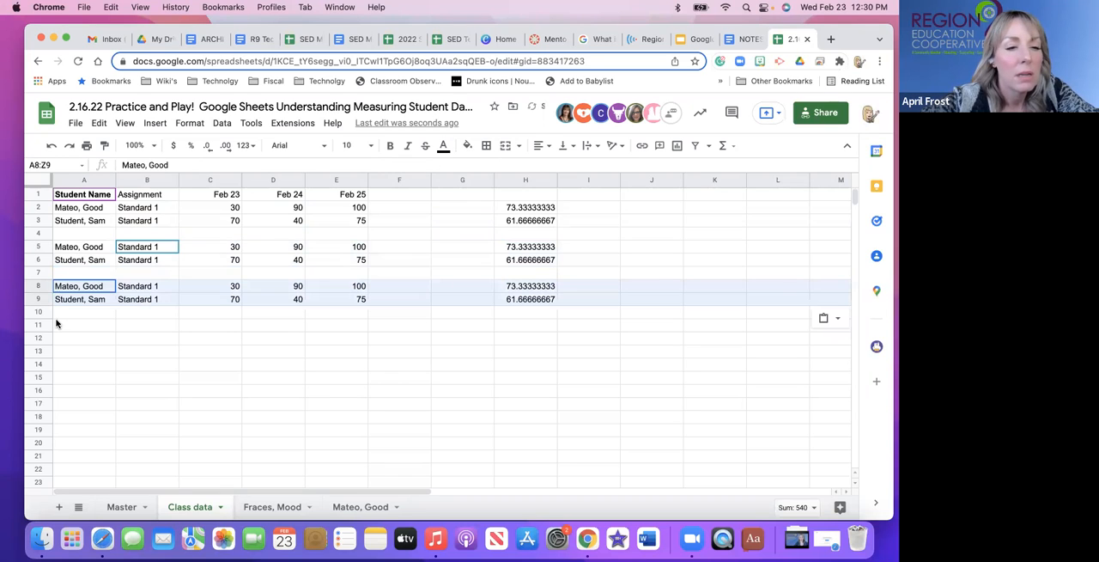
click(59, 325)
key(super+v)
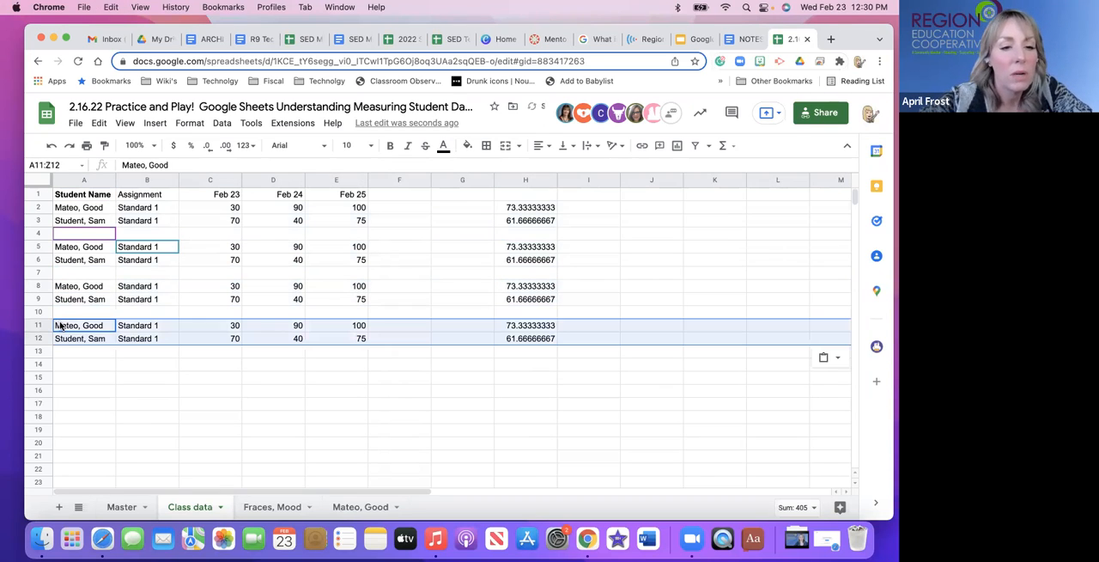
Change the assignment labels in cells B5 and B6 to Standard 2.
double_click(161, 248)
key(BackSpace)
text(2)
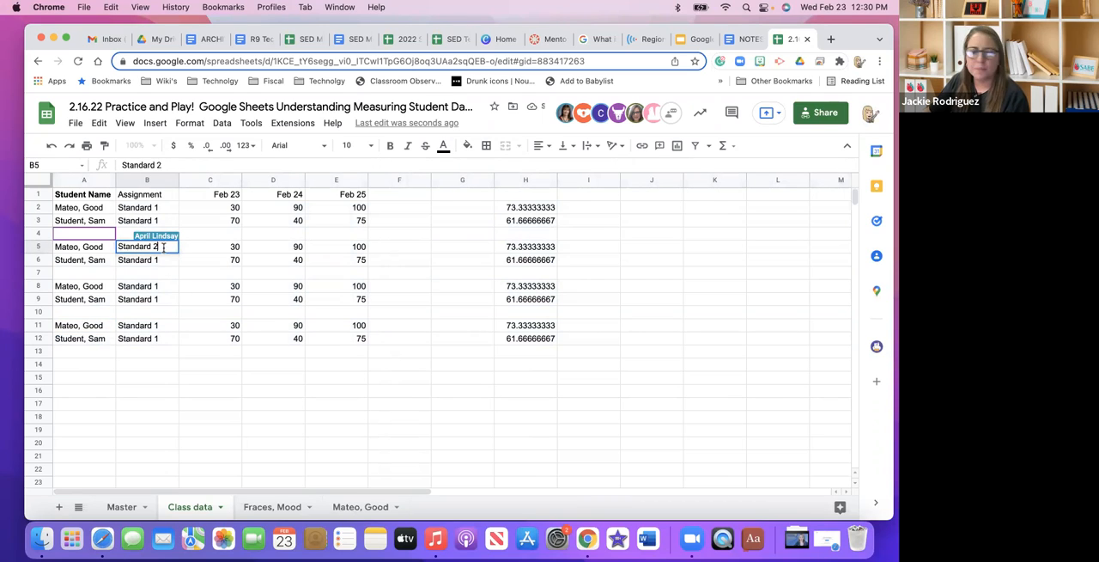
click(163, 261)
double_click(163, 260)
key(BackSpace)
text(2)
Change the assignment labels in cells B8 and B9 to Standard 2.
click(169, 286)
double_click(169, 286)
key(BackSpace)
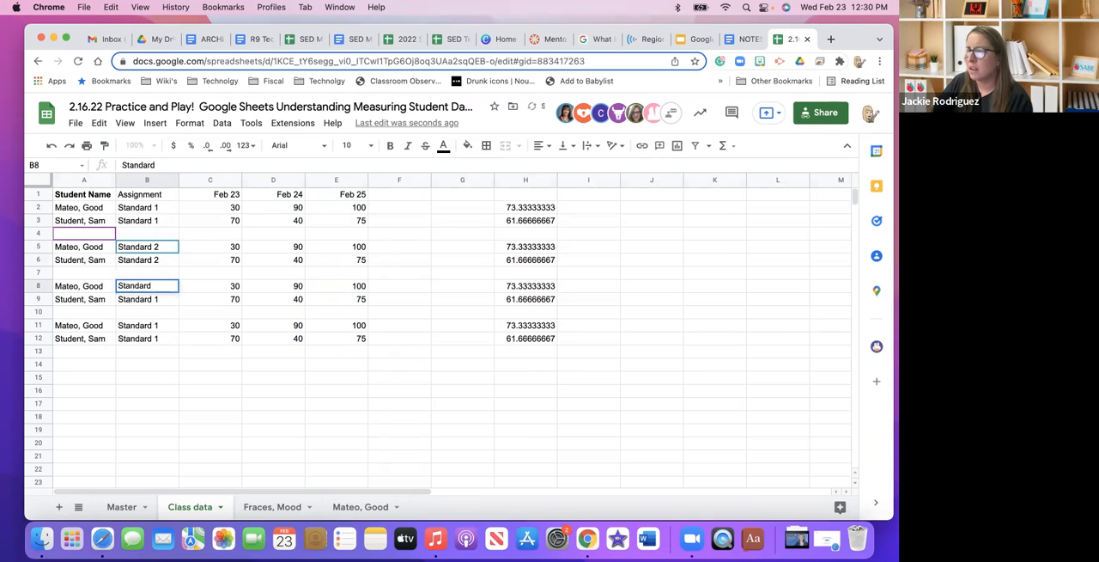
text(2)
click(163, 300)
double_click(163, 301)
key(BackSpace)
text(2)
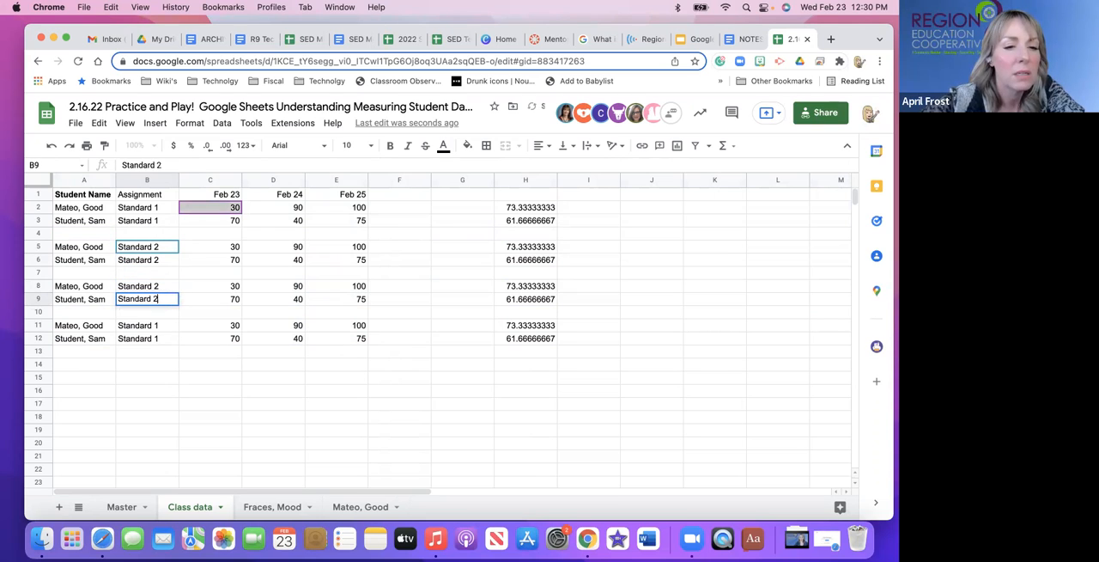
Set the assignment label in B11 to Standard 2 and remove the number from the label in B12.
double_click(165, 326)
key(BackSpace)
text(2)
double_click(167, 339)
key(BackSpace)
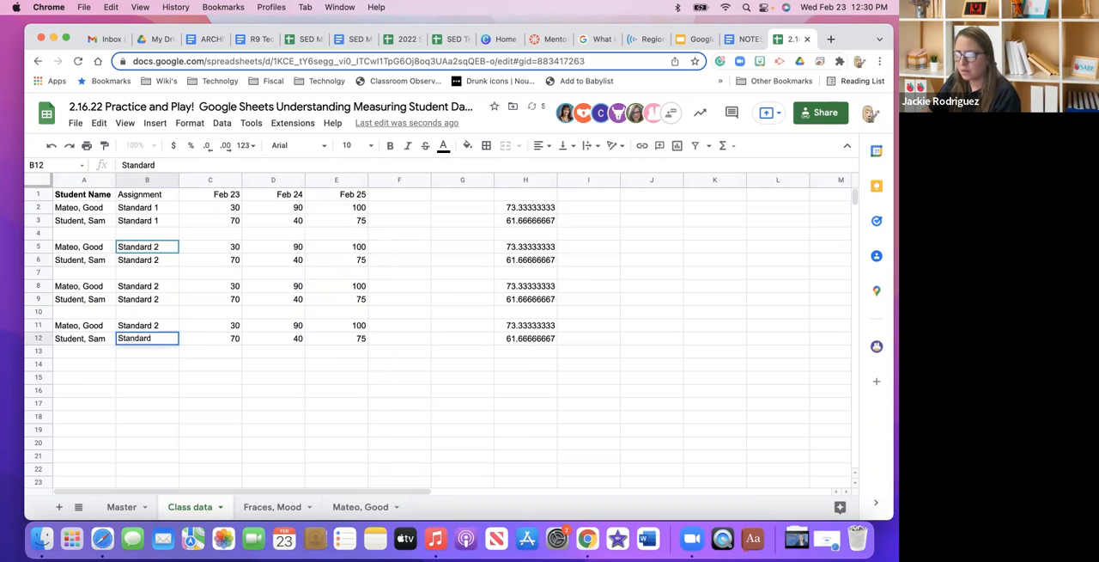
Replace the student name in cell A3 with the name used on the sheet directly after Class data.
click(95, 223)
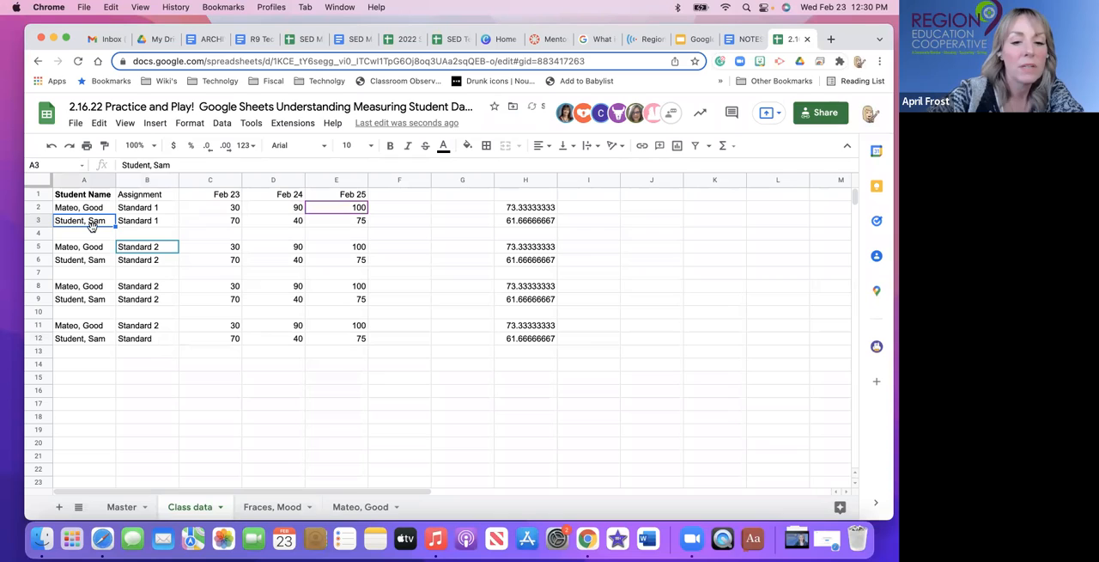
text(Fraces)
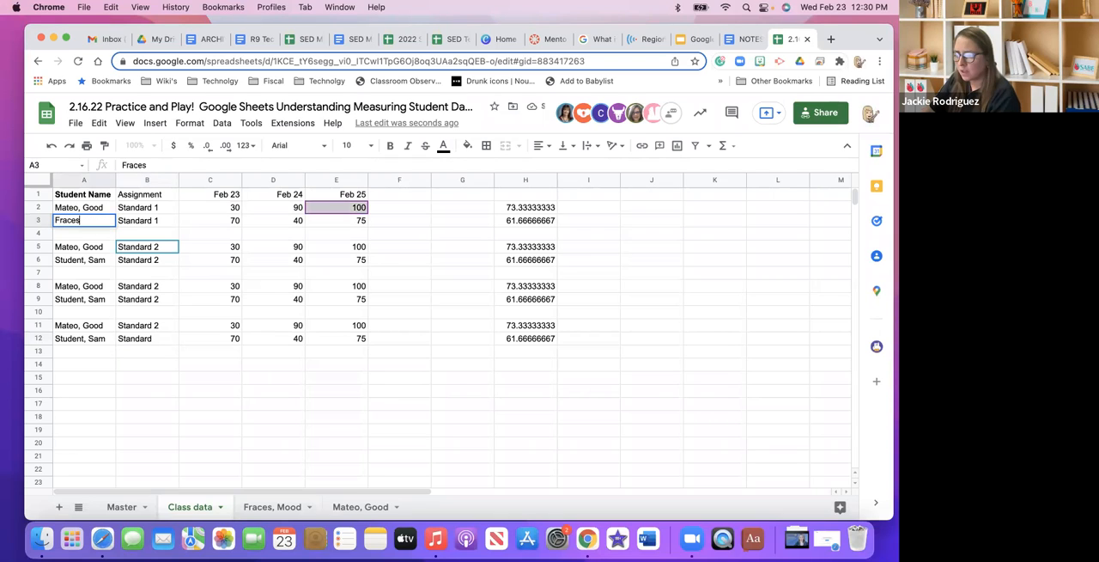
text(, Mood)
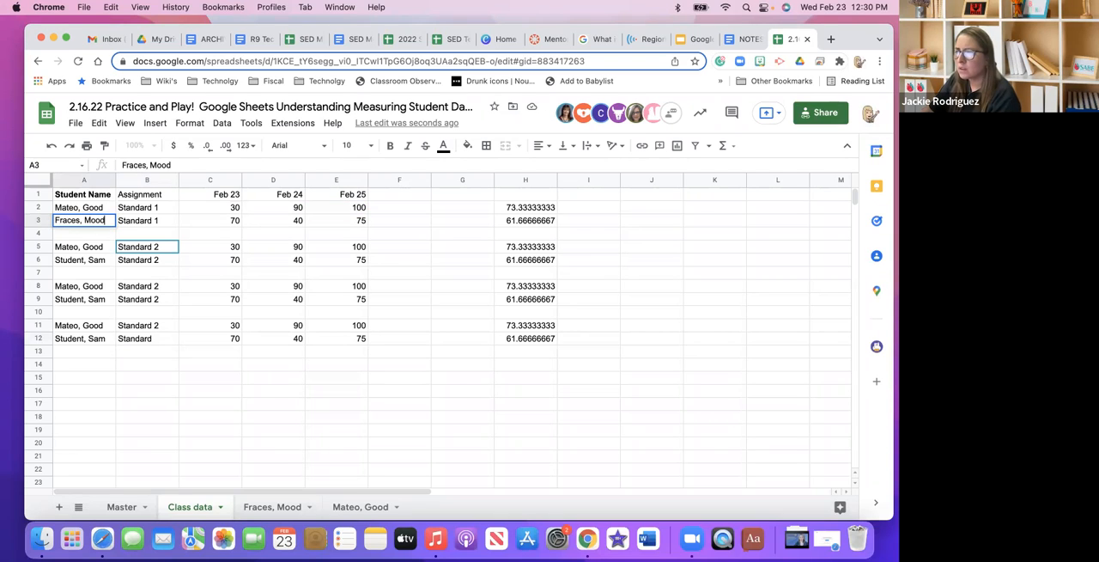
click(89, 259)
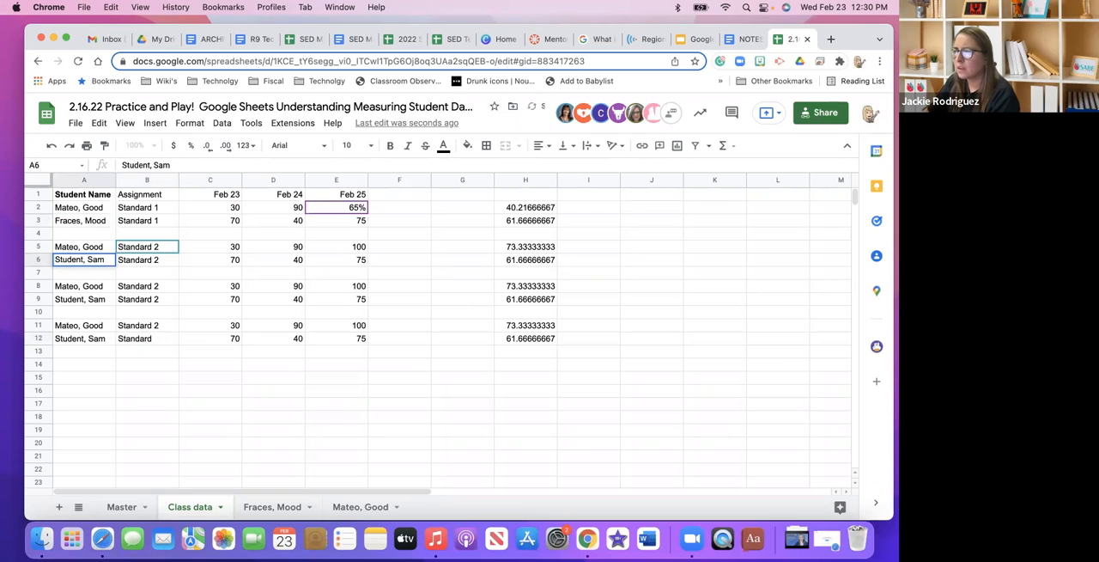
text(Fra)
key(BackSpace)
key(BackSpace)
key(BackSpace)
key(BackSpace)
key(BackSpace)
key(BackSpace)
key(BackSpace)
key(BackSpace)
key(BackSpace)
key(BackSpace)
key(BackSpace)
key(BackSpace)
key(BackSpace)
key(BackSpace)
key(BackSpace)
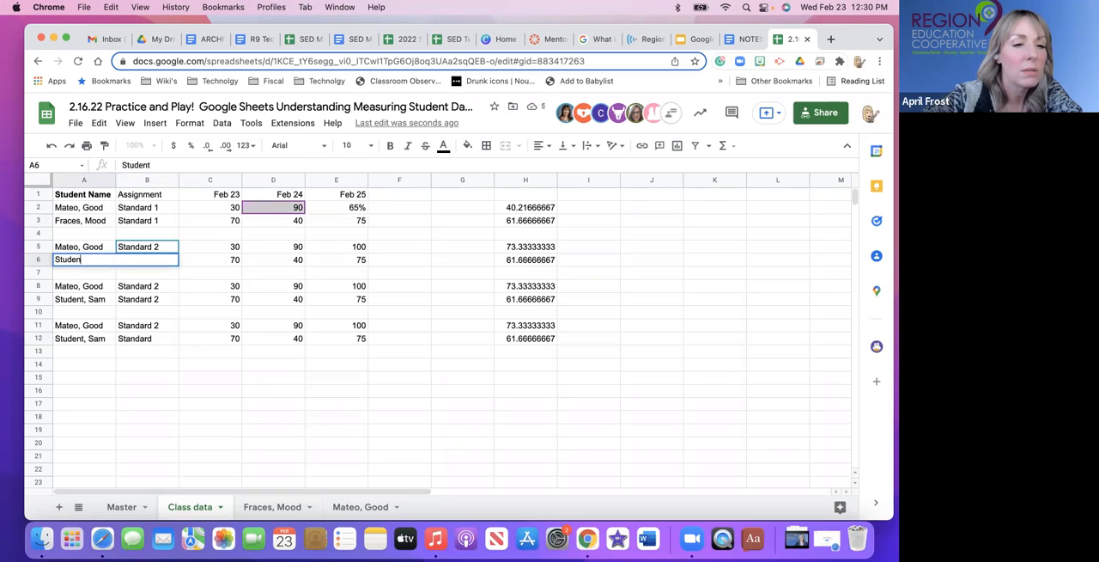
Copy the student name from A3 into cells A6, A9 and A12.
click(60, 224)
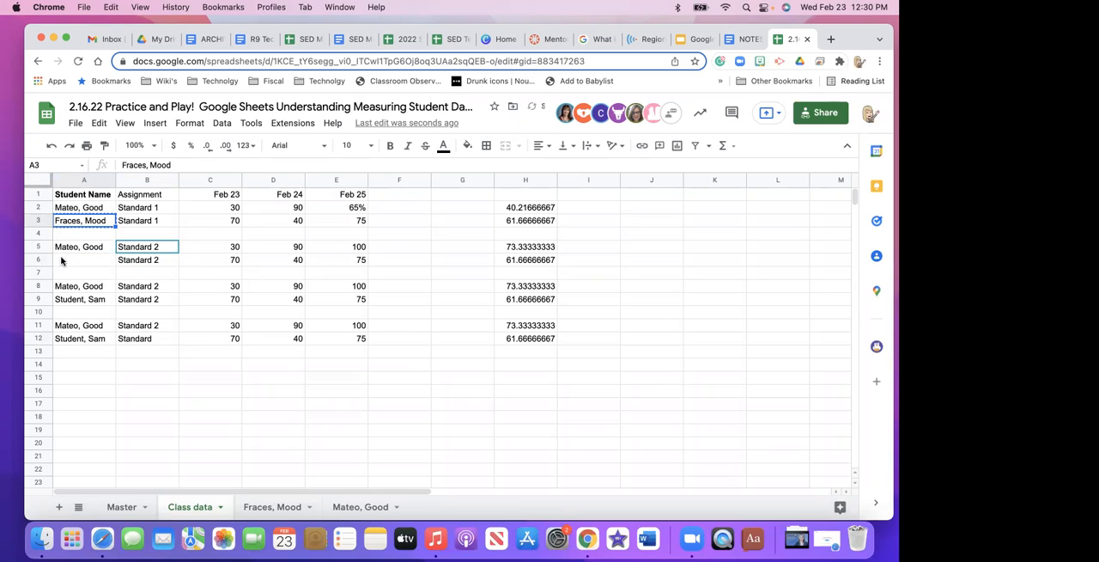
click(65, 259)
key(cmd+v)
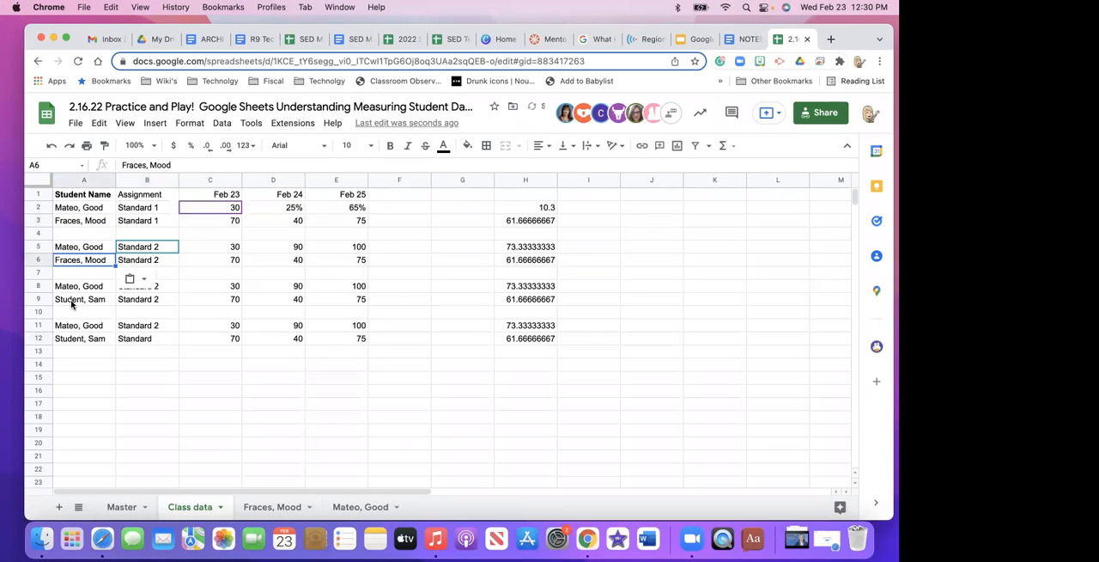
click(76, 300)
key(super+v)
click(83, 341)
key(super+v)
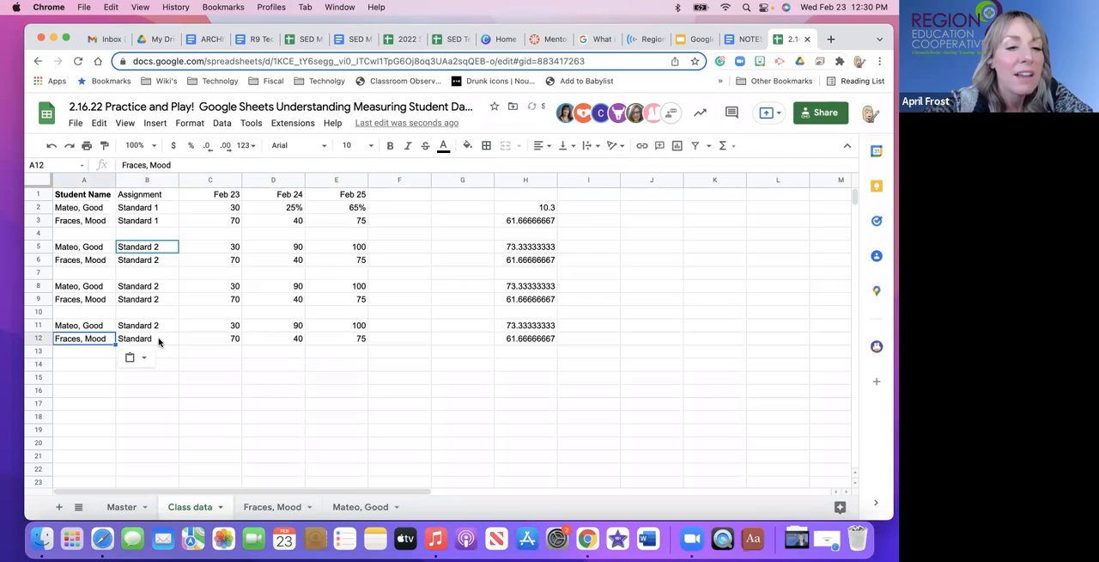
Change the assignment labels in cells B8 and B9 to Standard 3.
click(163, 286)
double_click(163, 286)
key(BackSpace)
text(3)
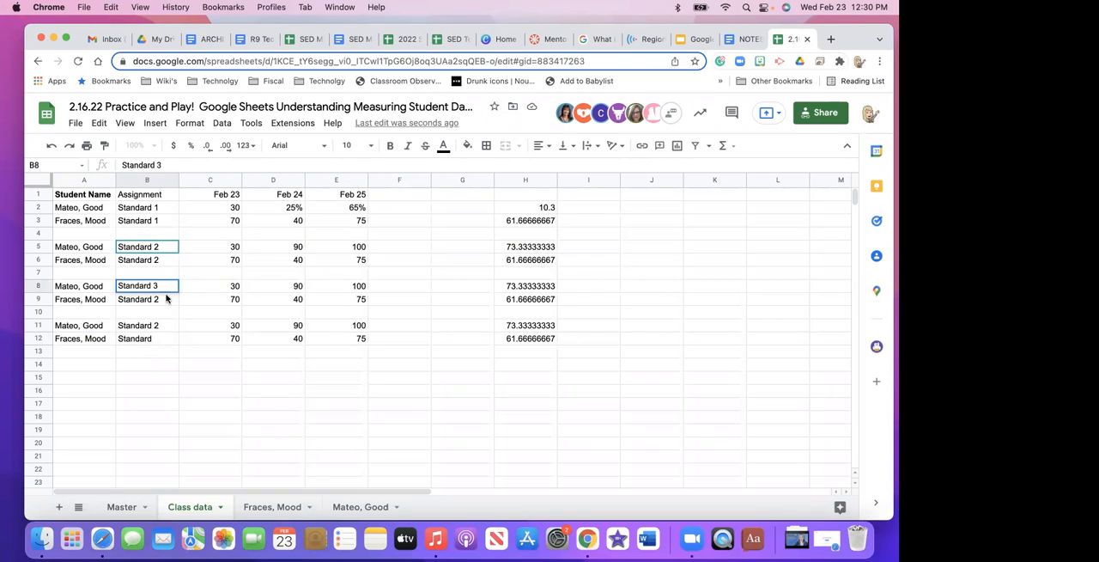
click(165, 298)
double_click(165, 298)
key(BackSpace)
text(3)
Set the assignment labels in cells B11 and B12 to Standard 4.
click(164, 328)
double_click(163, 327)
key(BackSpace)
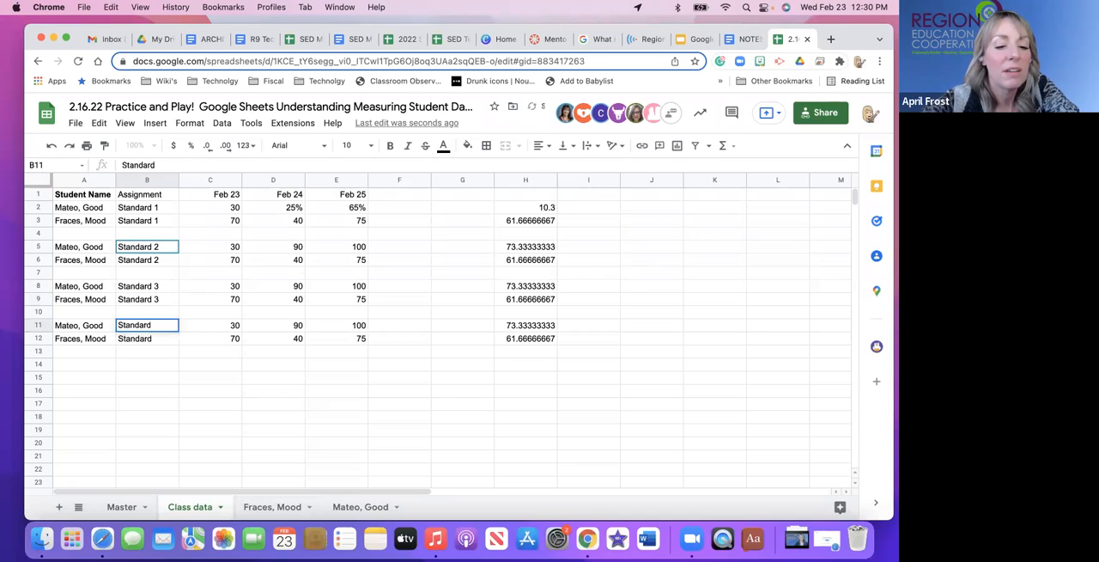
text(4)
double_click(164, 339)
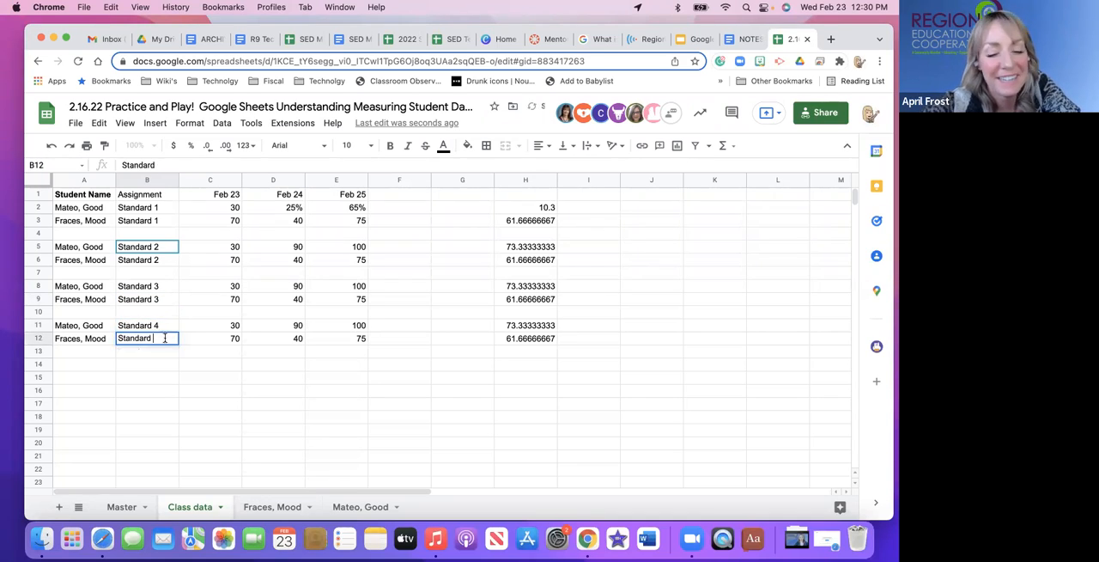
text(4)
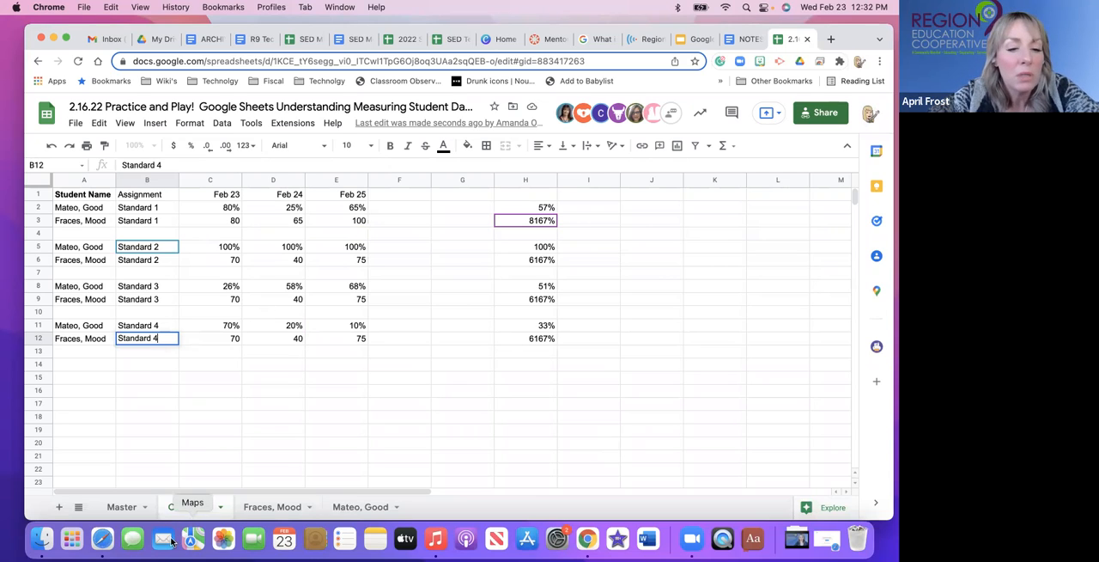
Try to format the second student's Standard 1 scores in C3:E3 as percentages.
click(289, 506)
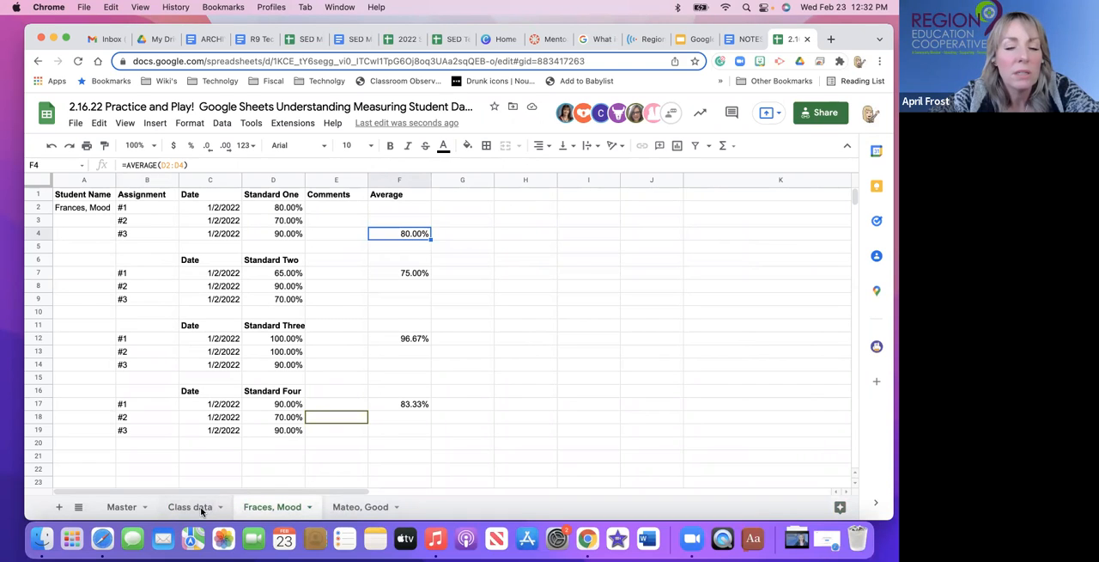
click(194, 508)
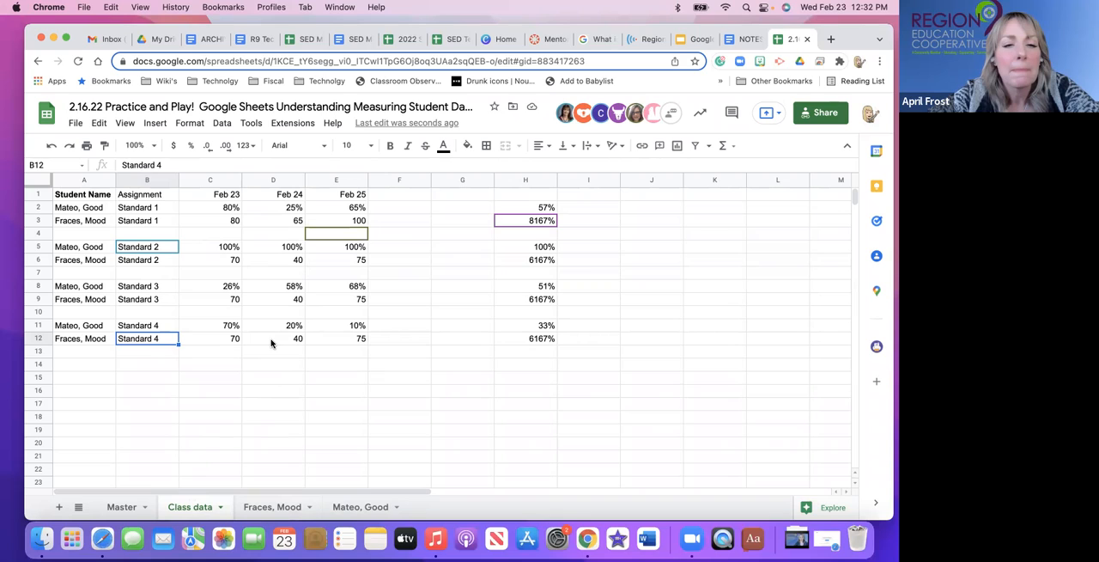
drag(234, 221, 364, 222)
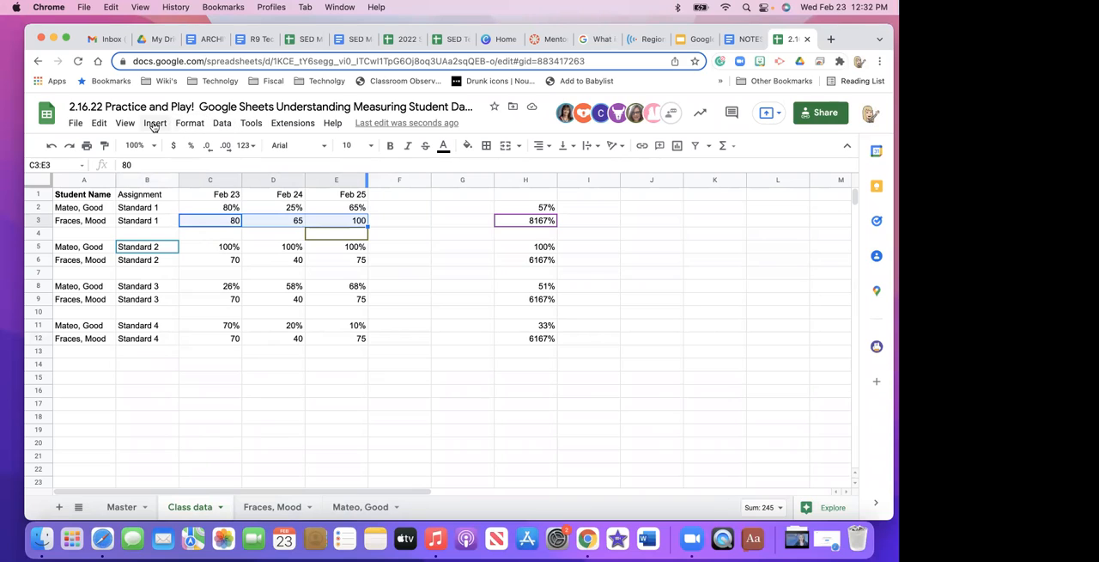
right_click(206, 223)
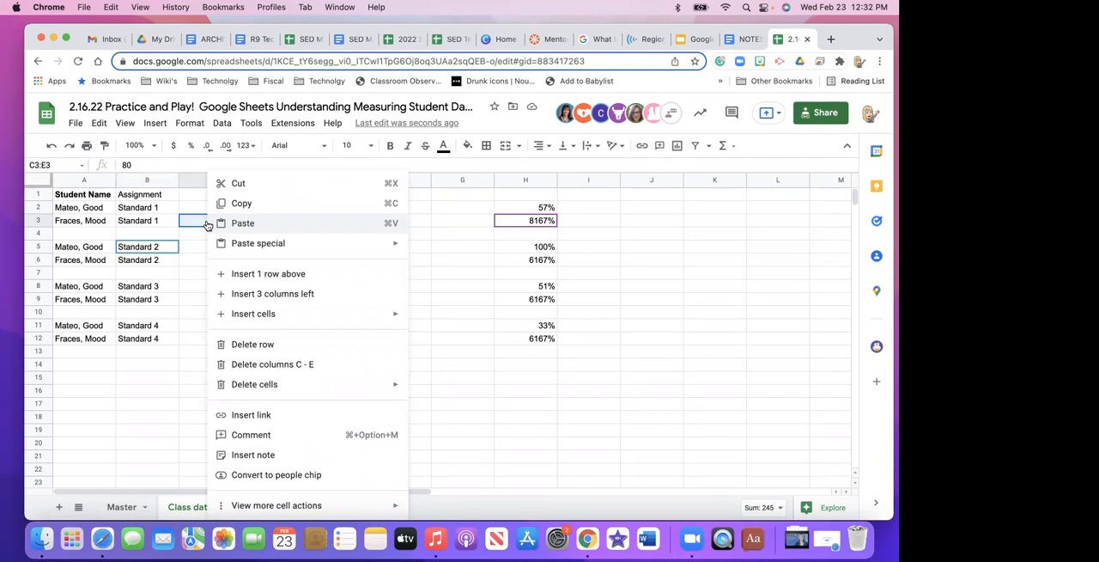
click(181, 322)
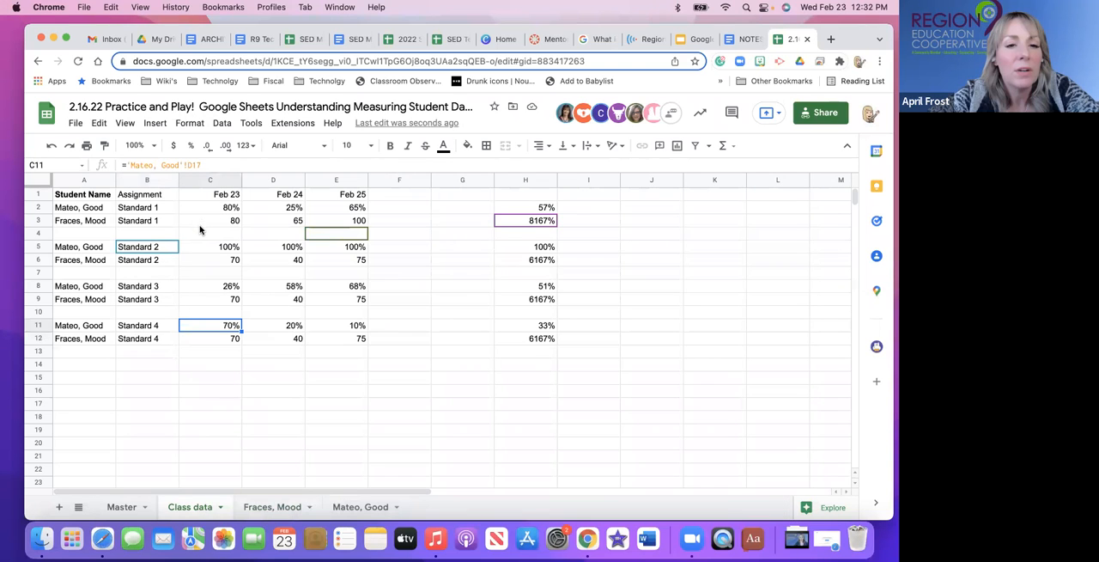
drag(235, 221, 353, 221)
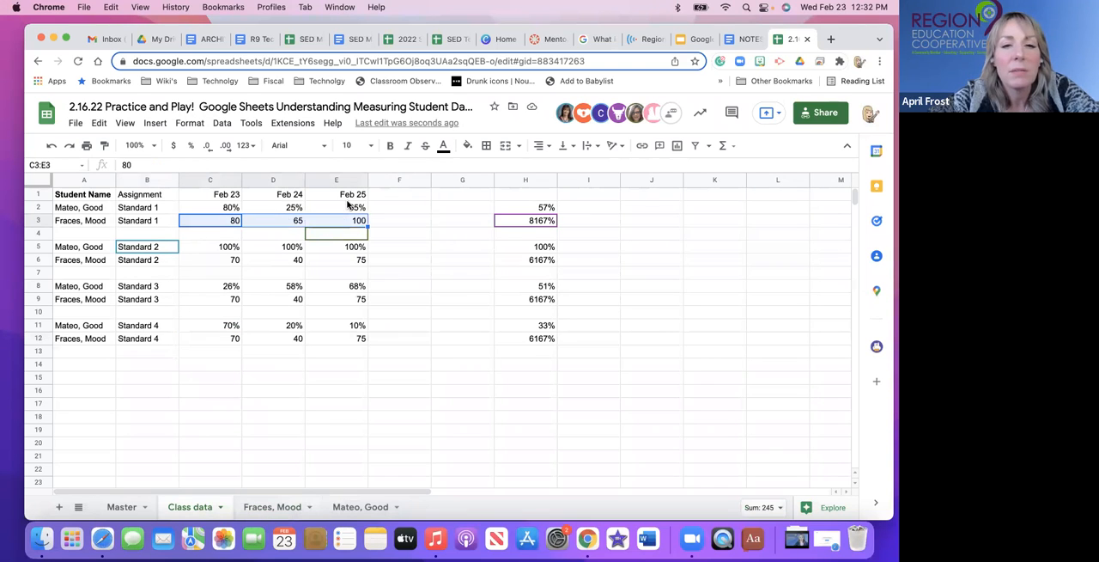
click(191, 148)
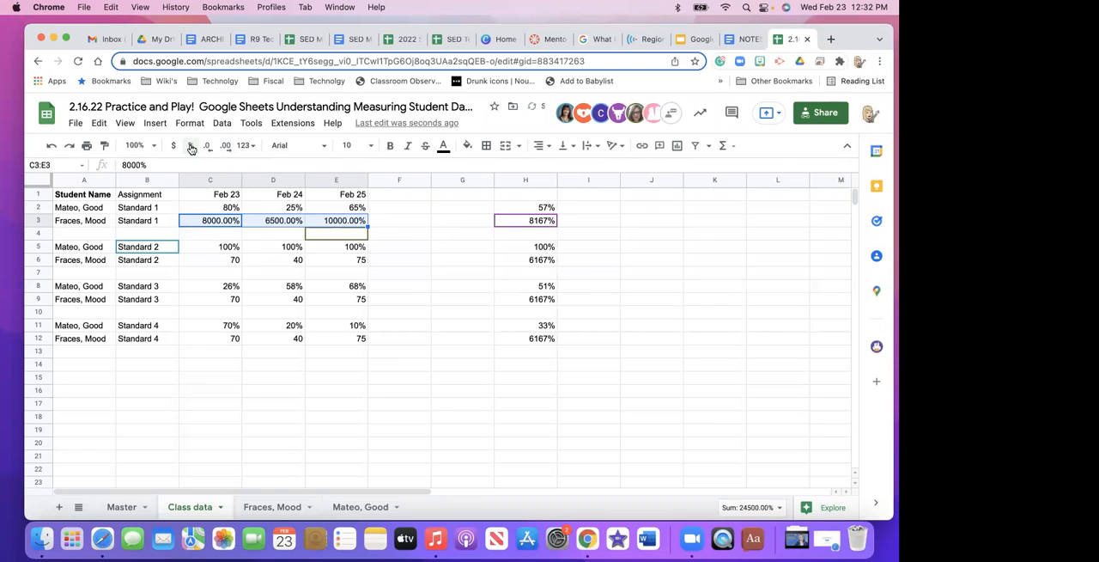
click(283, 225)
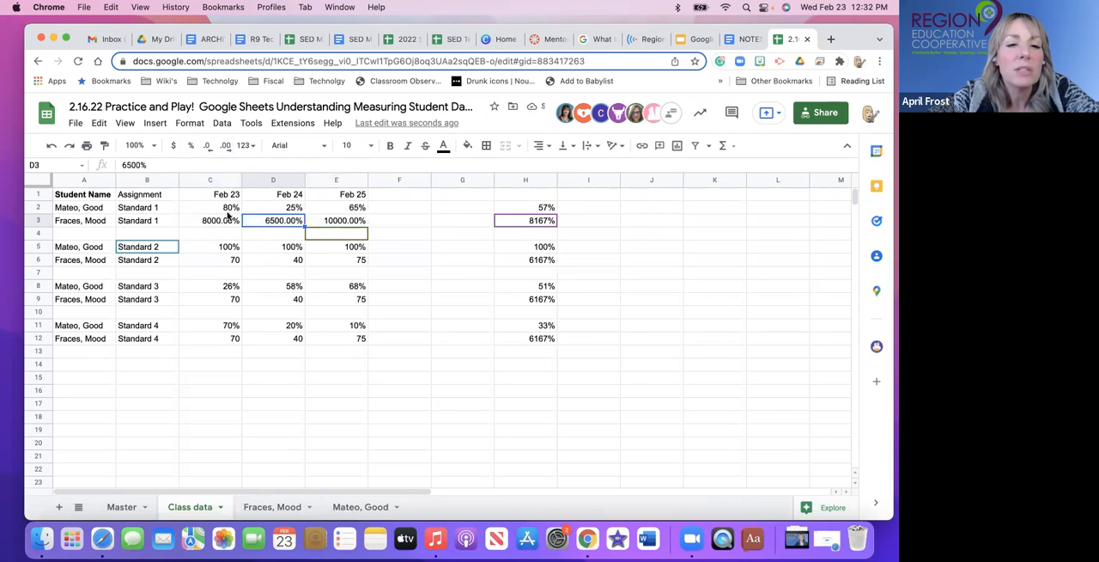
drag(228, 223, 339, 226)
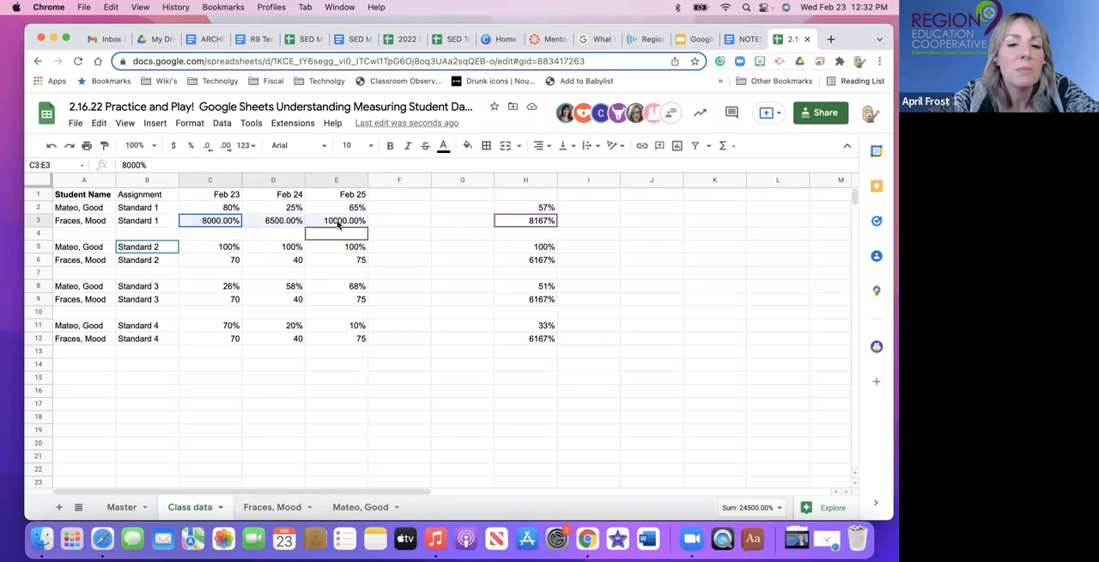
Replace the Feb 23 score in C3 with .8 and format the cell as a percentage.
click(230, 222)
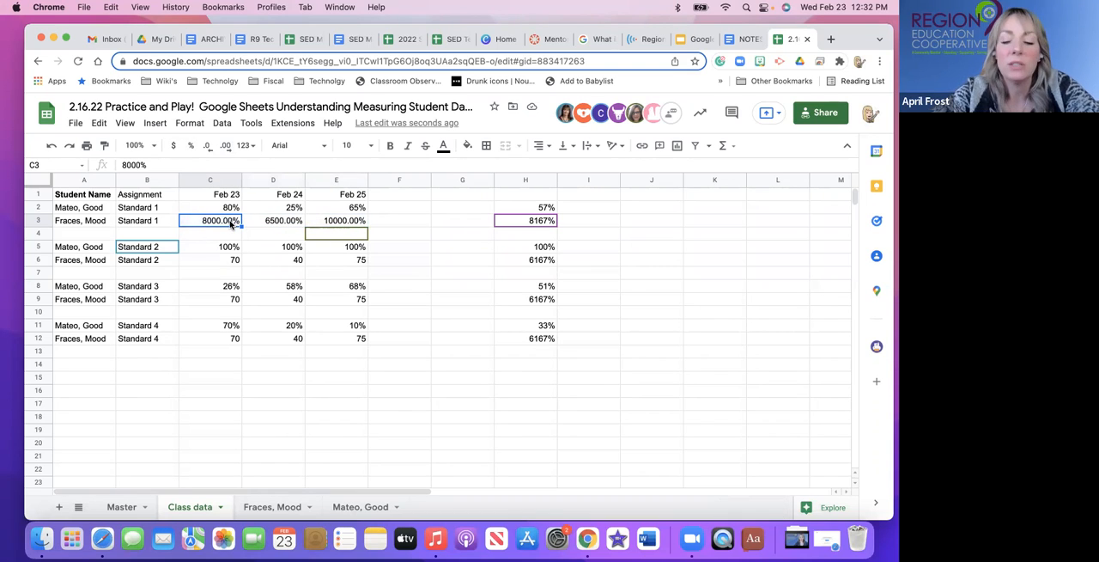
key(BackSpace)
text(.8)
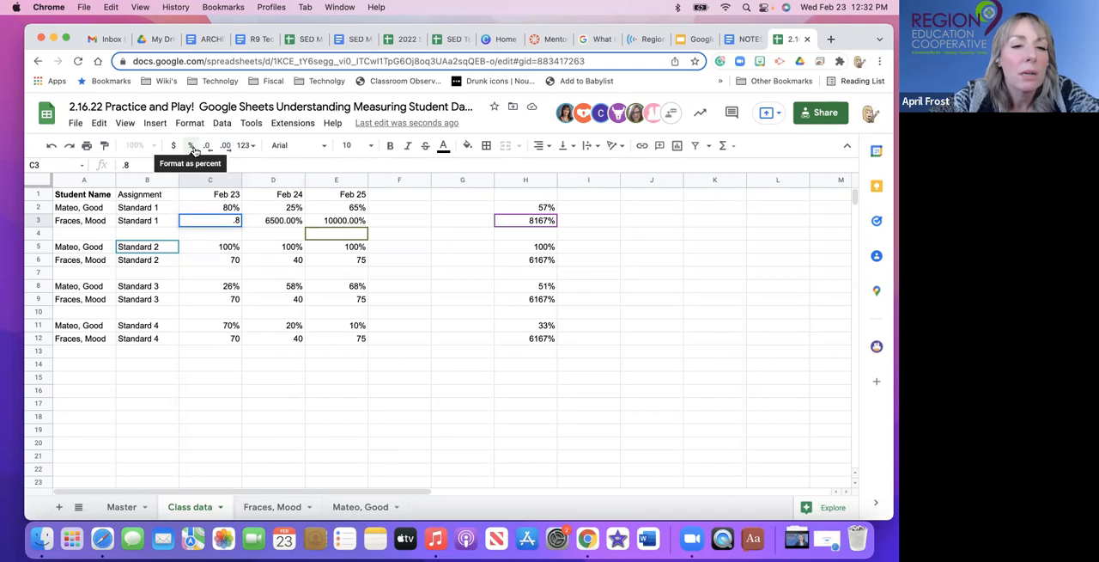
click(194, 148)
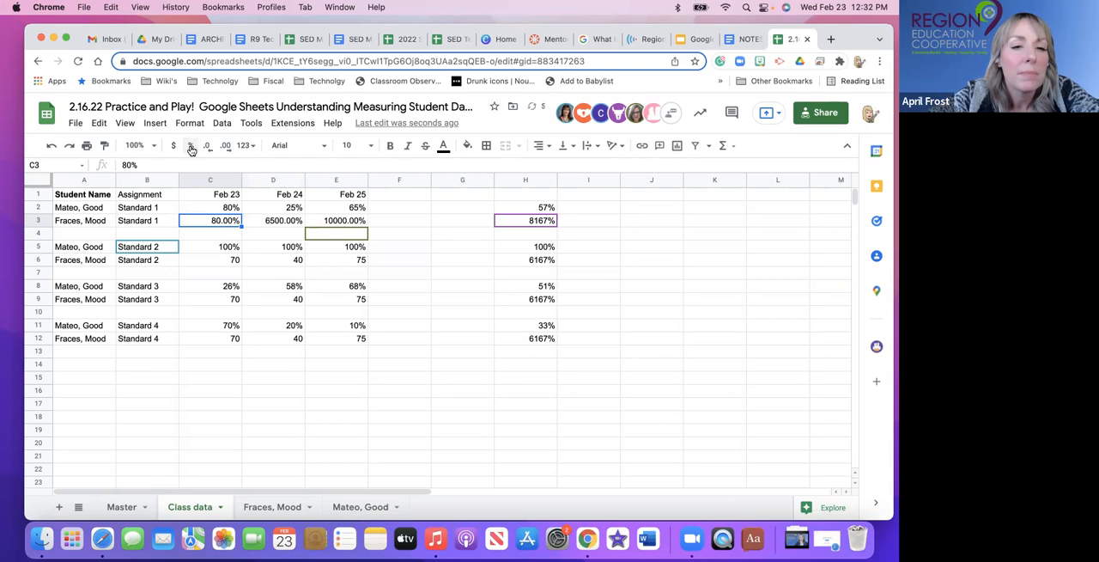
Enter .65 in D3 and .1 in E3, and format both cells as percentages.
click(292, 223)
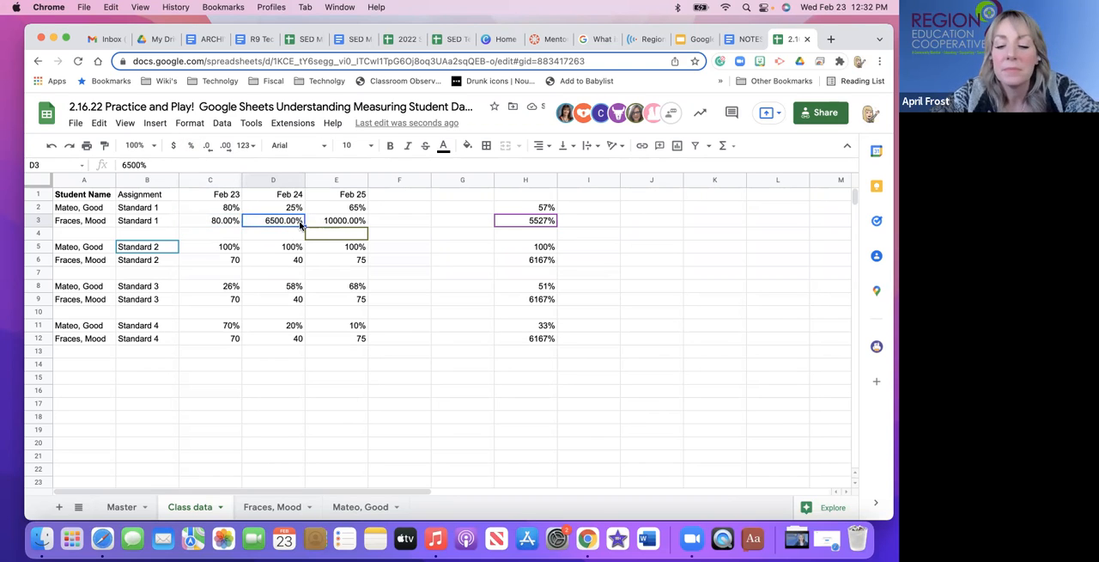
text(.65)
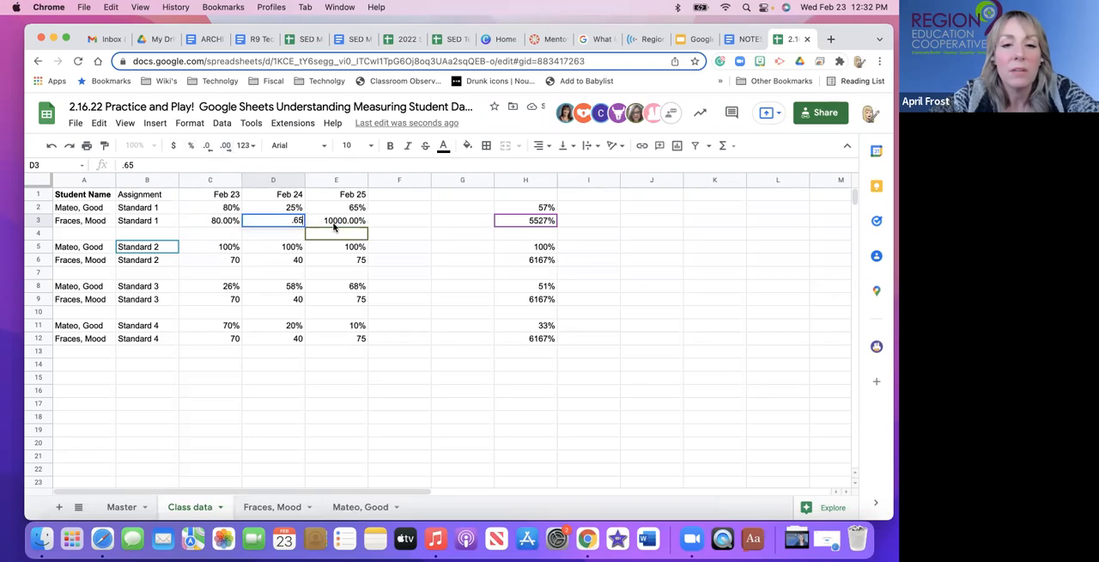
click(335, 226)
text(.1)
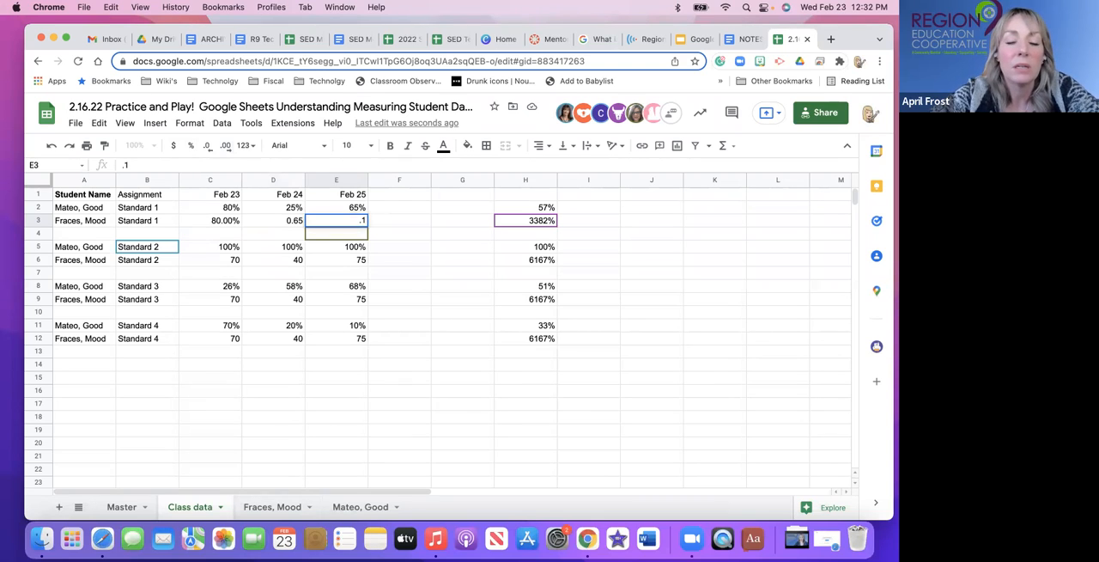
drag(278, 223, 319, 220)
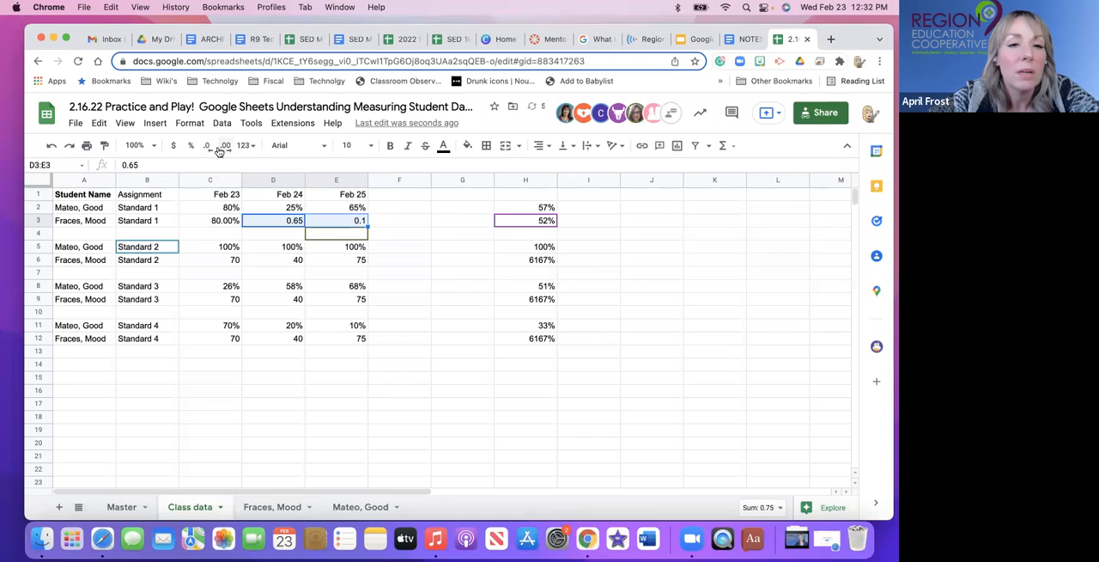
click(191, 147)
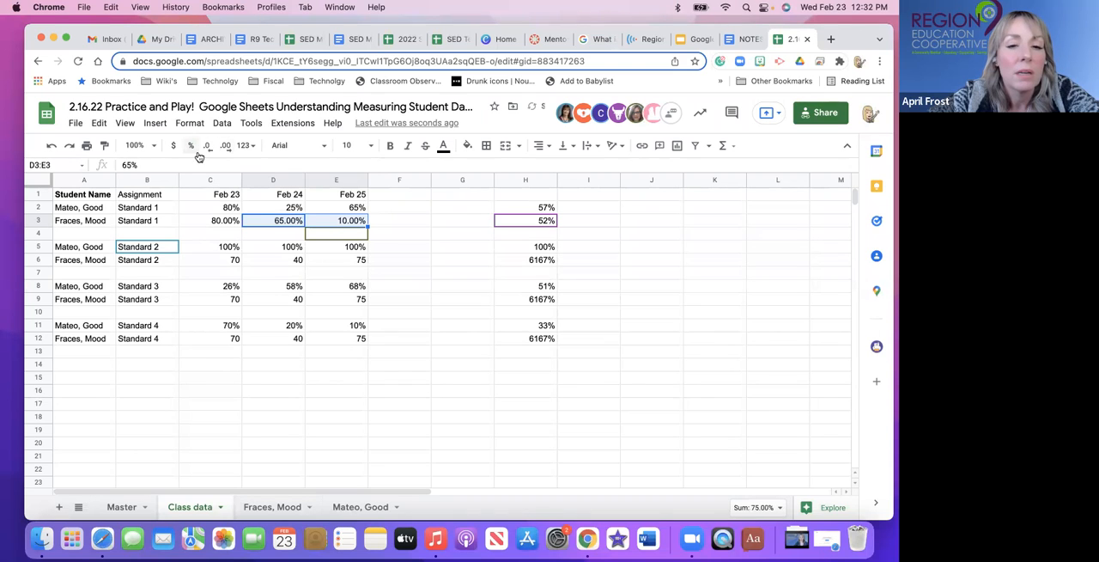
Set the Feb 25 score in E3 to 100%.
click(351, 225)
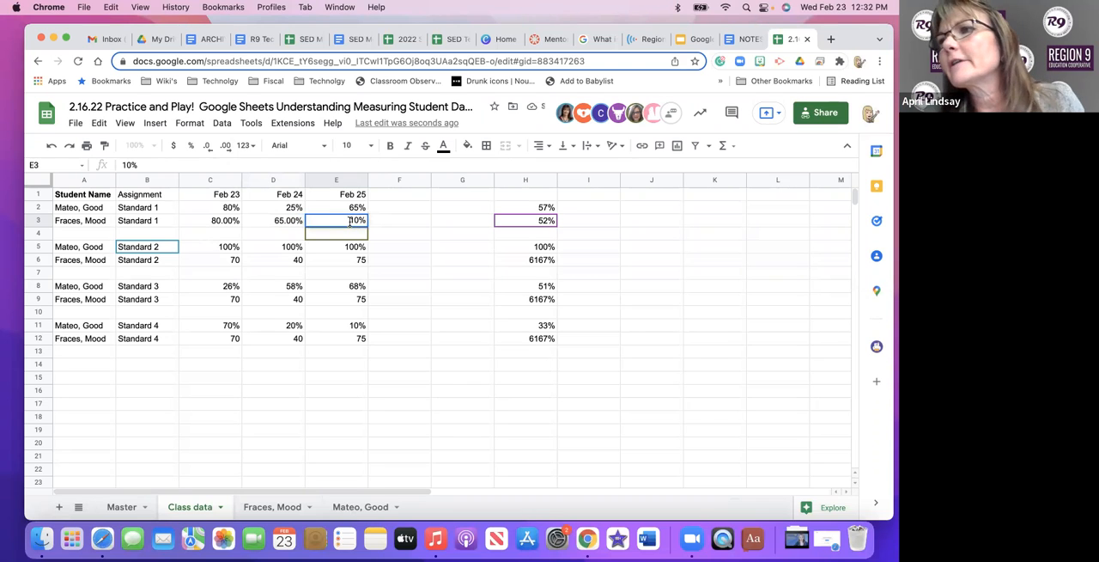
text(10)
key(BackSpace)
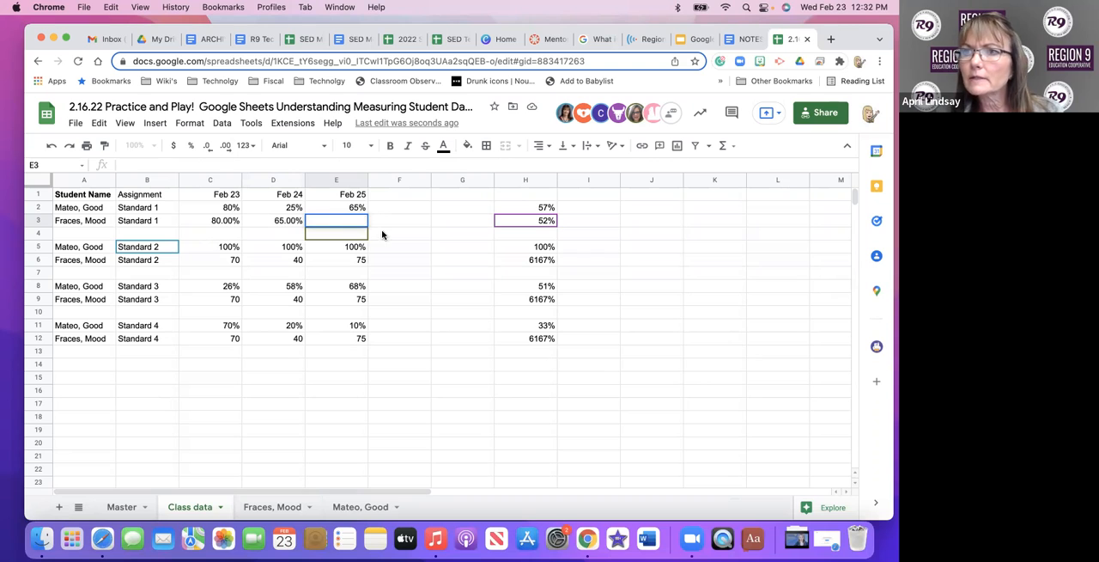
click(441, 211)
click(358, 221)
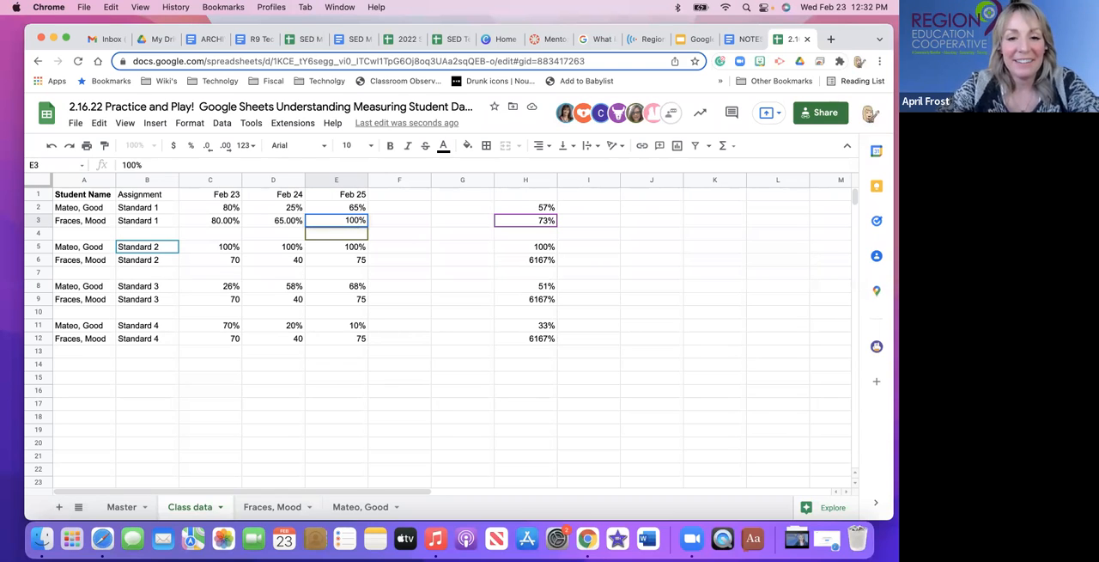
key(Tab)
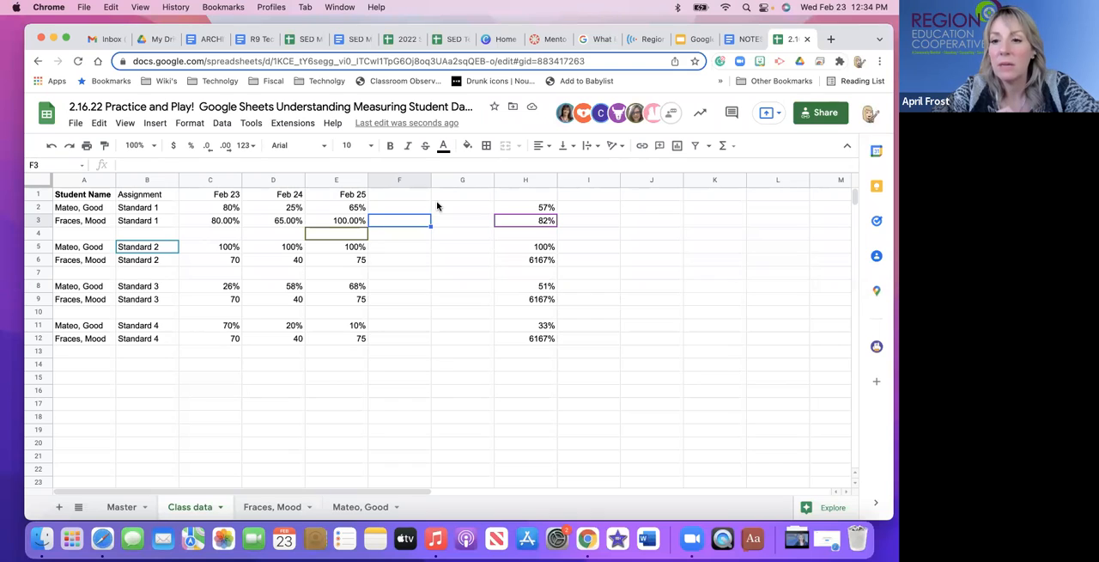
Try averaging the Feb 23 scores C2:C12 with the AVERAGE function in C14, and clear that cell again.
click(503, 209)
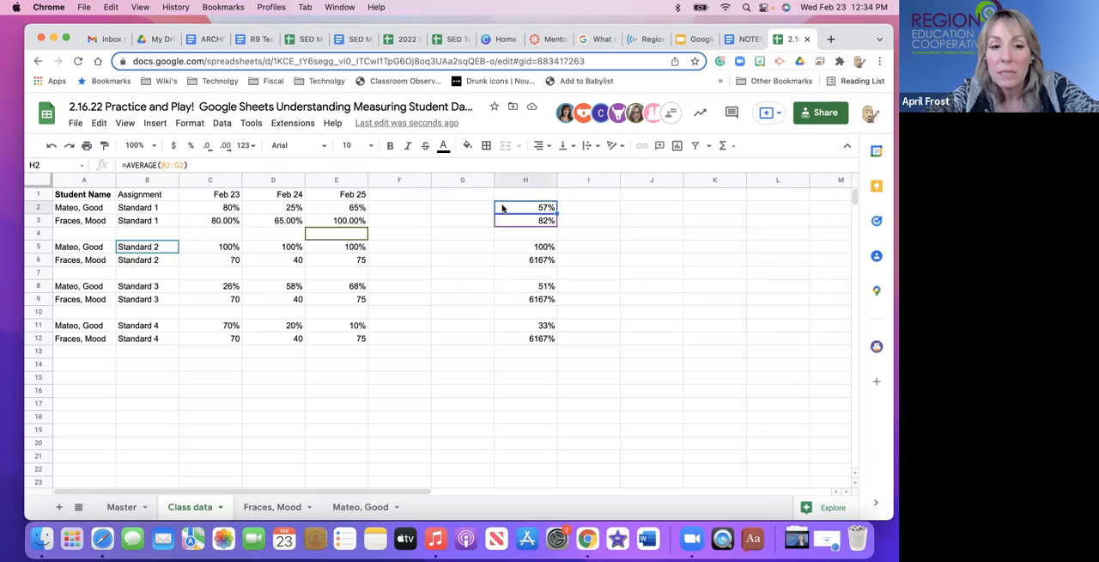
click(223, 365)
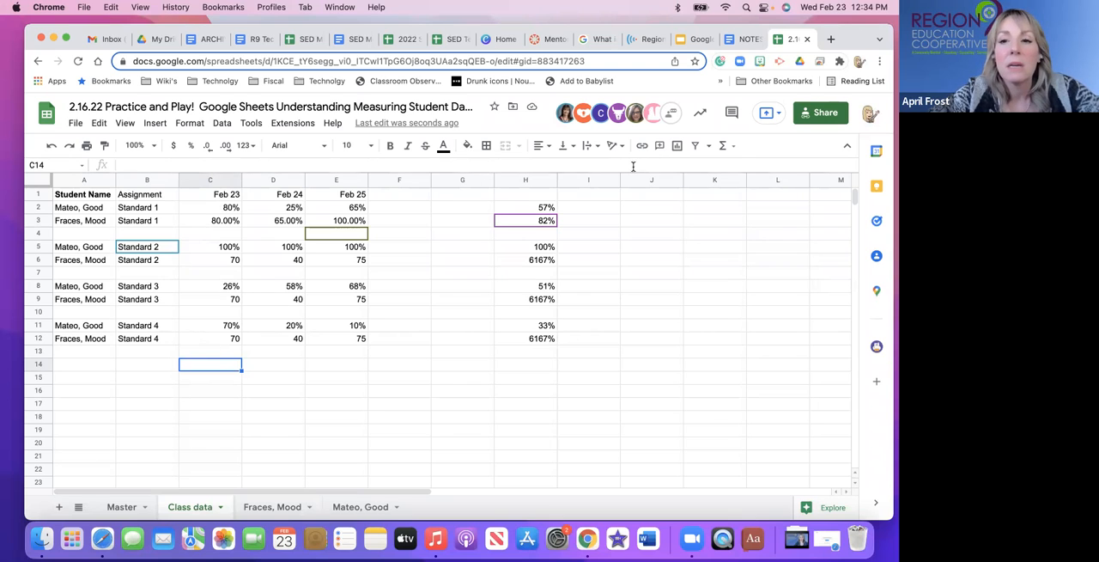
click(736, 146)
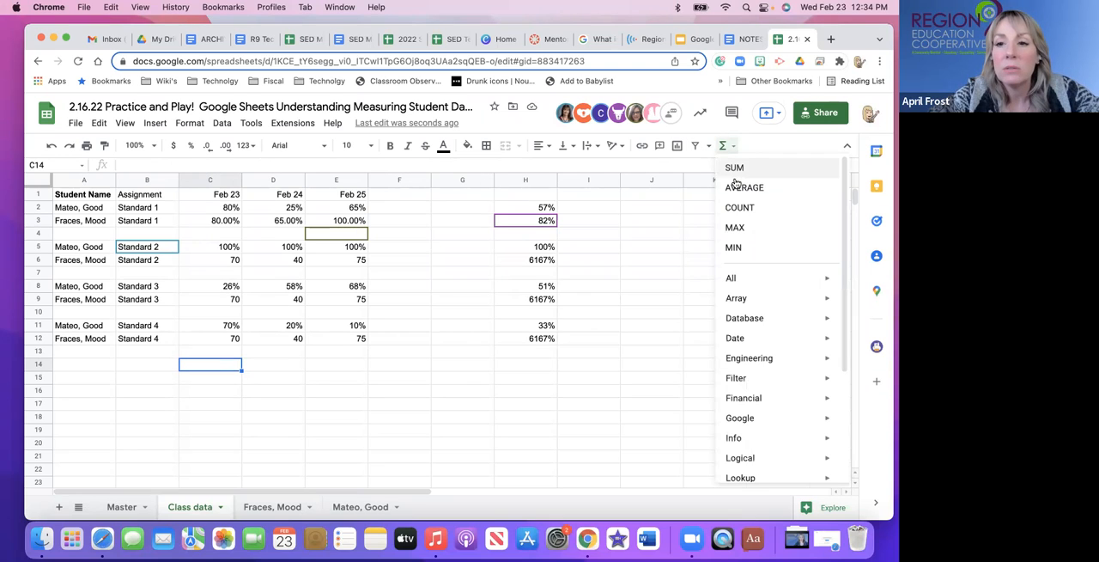
click(735, 186)
drag(230, 208, 237, 343)
key(Return)
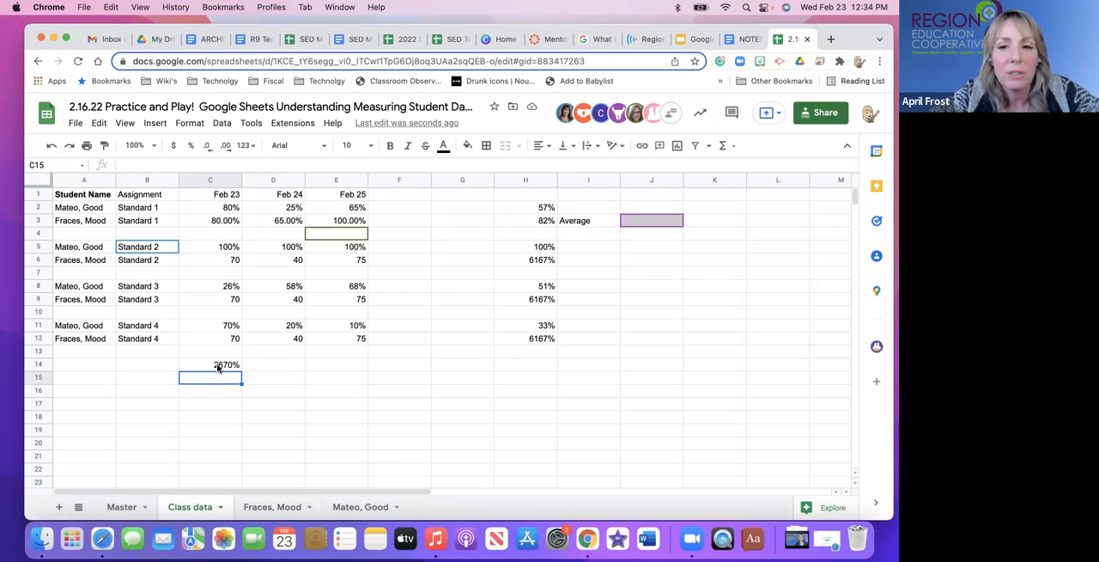
click(218, 368)
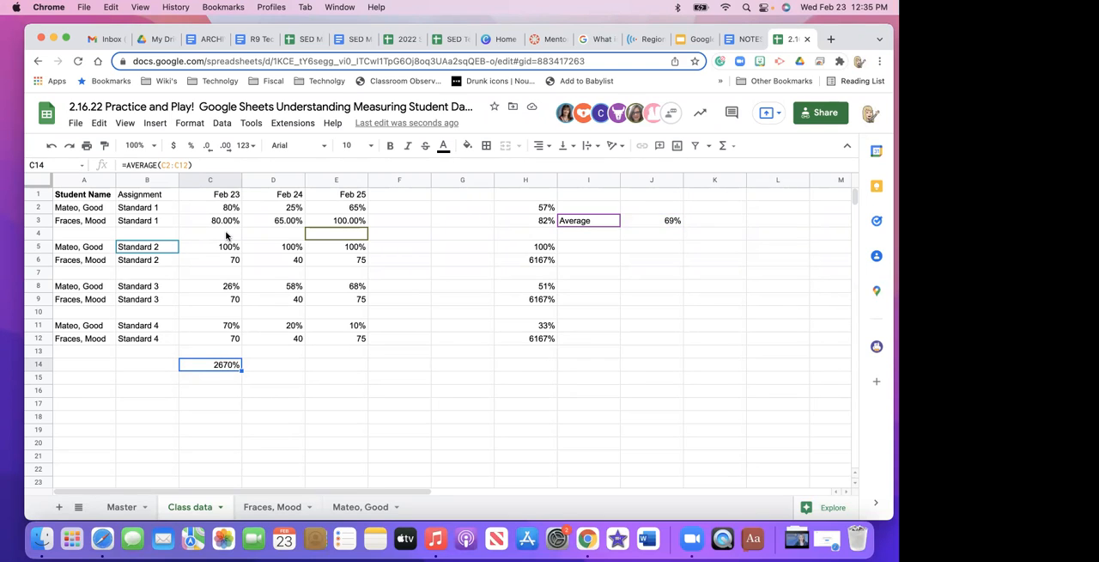
key(Delete)
Format cell C6 as a percentage and replace its Standard 2 score with .7.
click(221, 340)
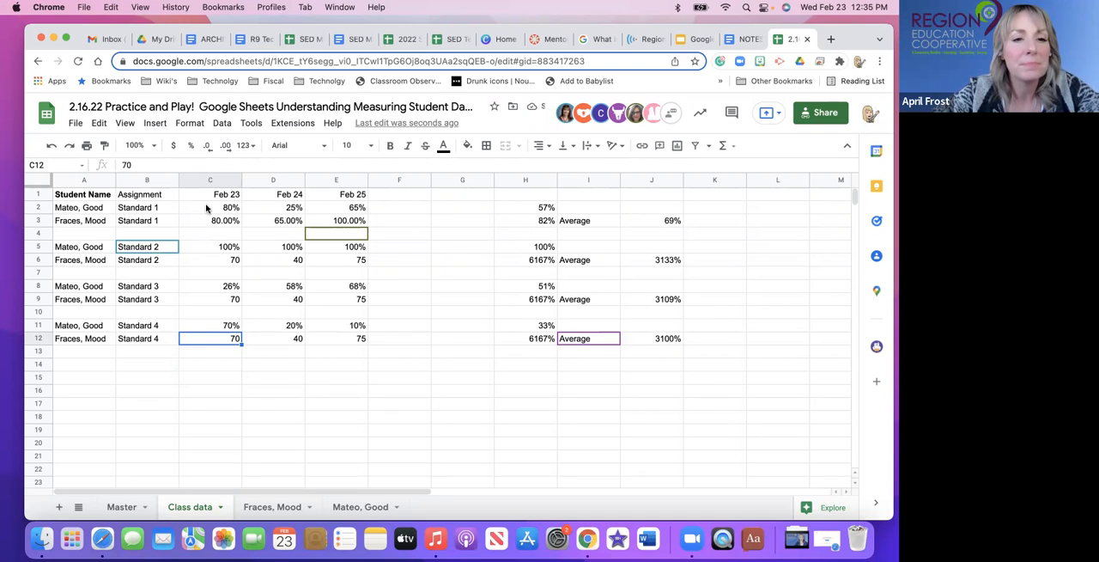
click(225, 260)
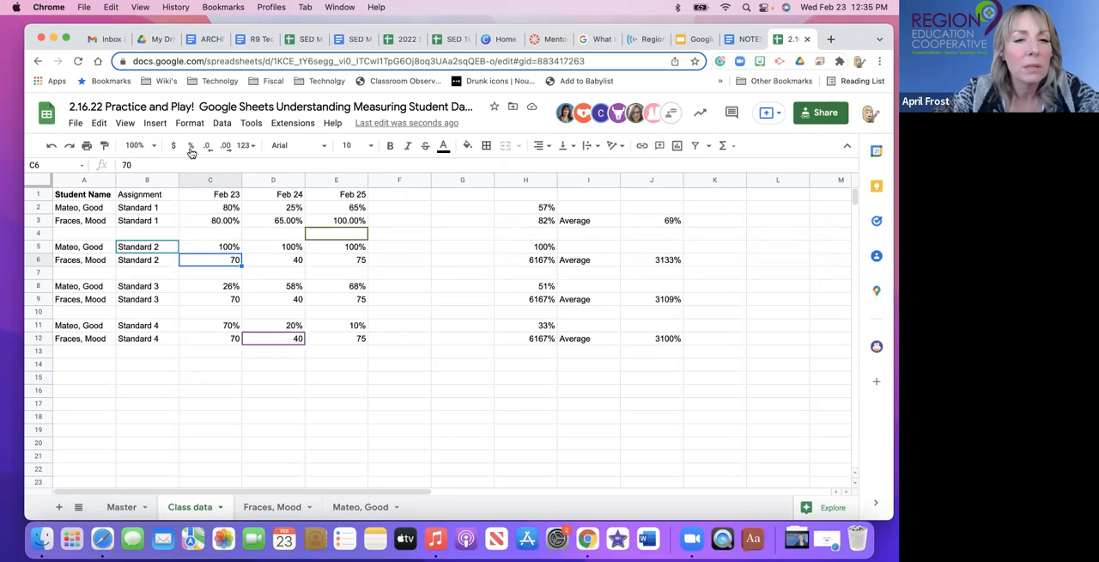
click(192, 150)
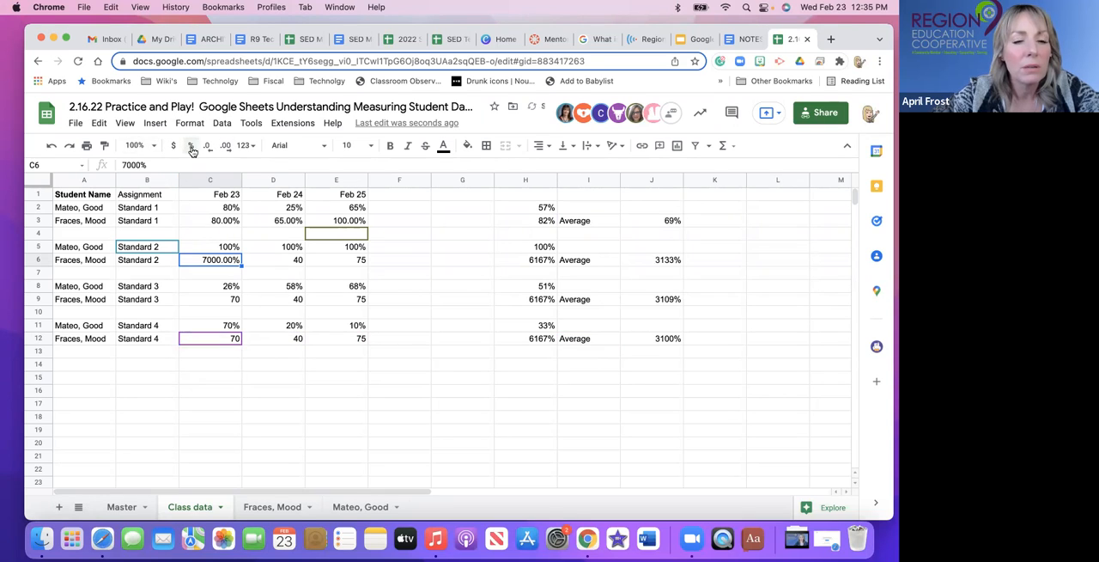
double_click(231, 260)
text(\)
key(BackSpace)
key(BackSpace)
key(BackSpace)
key(BackSpace)
key(BackSpace)
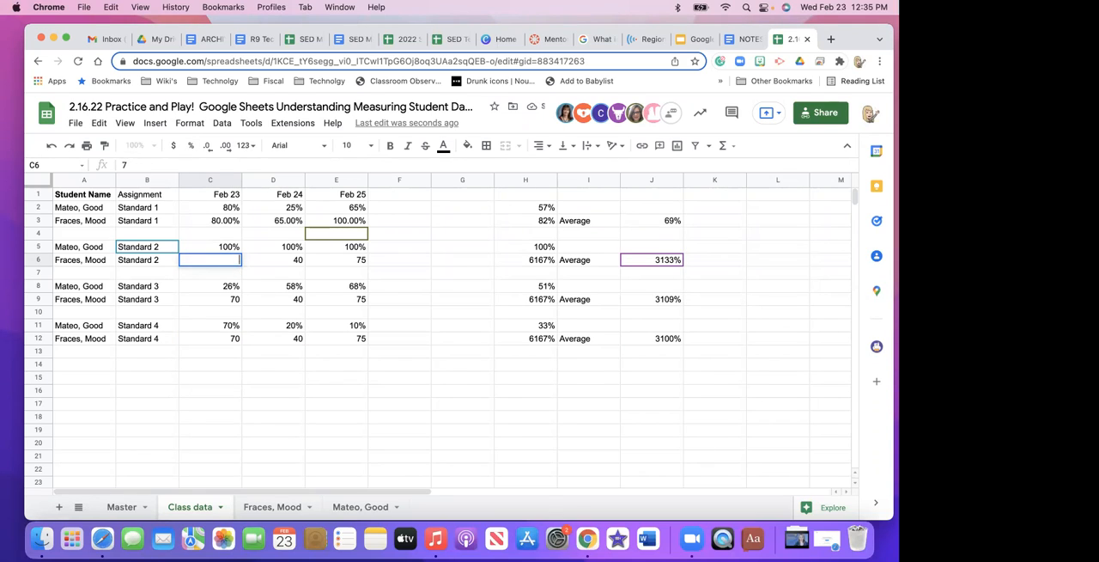
Replace the Feb 23 scores in C9 and C12 with .7.
click(231, 299)
key(BackSpace)
text(.7)
click(232, 342)
text(.7)
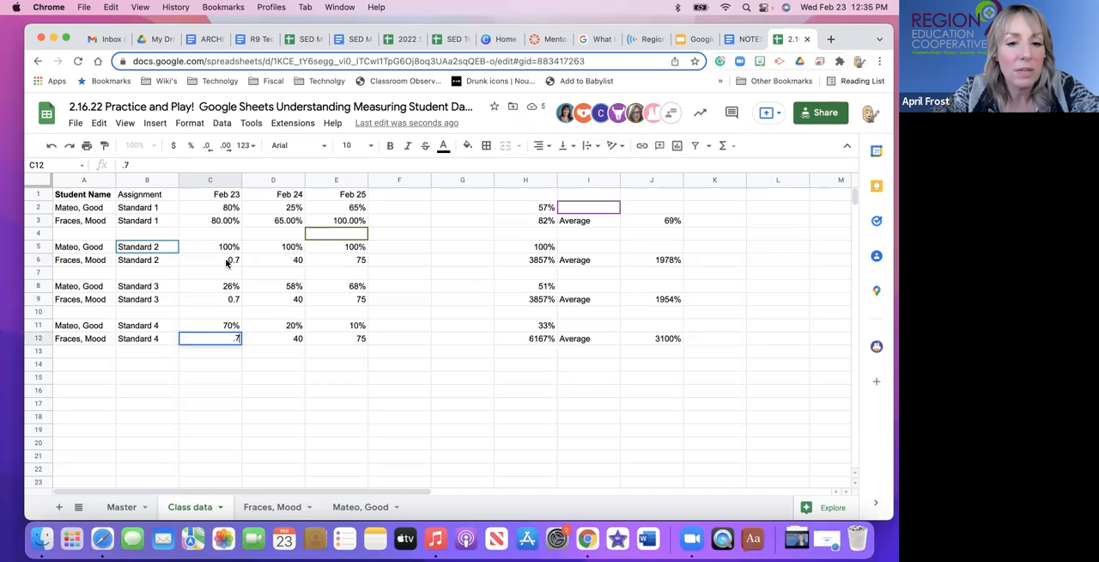
Replace the Feb 24 scores with .4 in D6, .5 in D9 and .4 in D12.
click(276, 262)
text(.4)
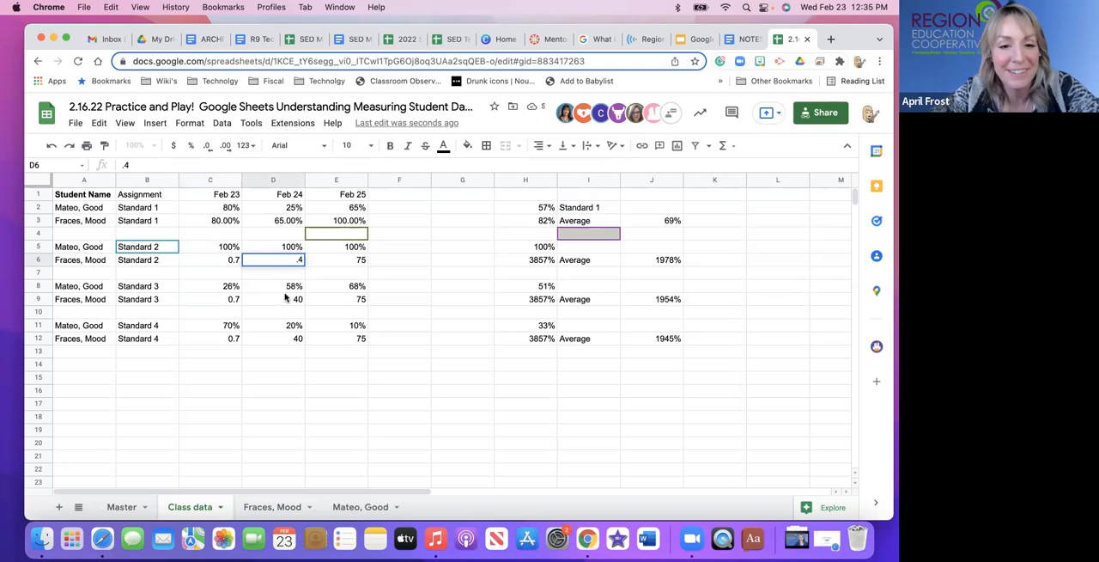
click(290, 300)
text(.5)
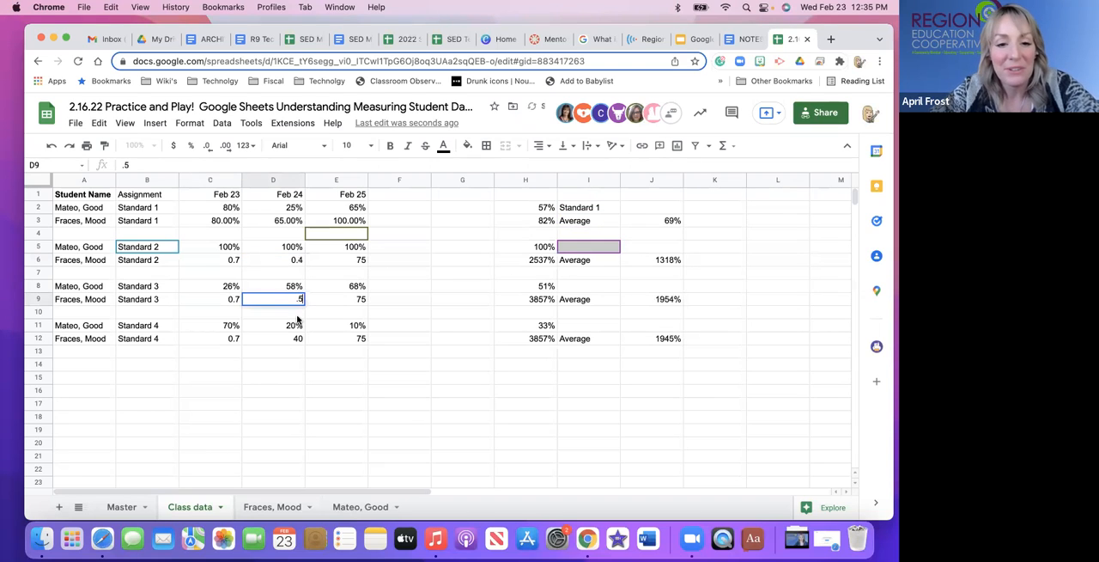
click(300, 343)
text(.4)
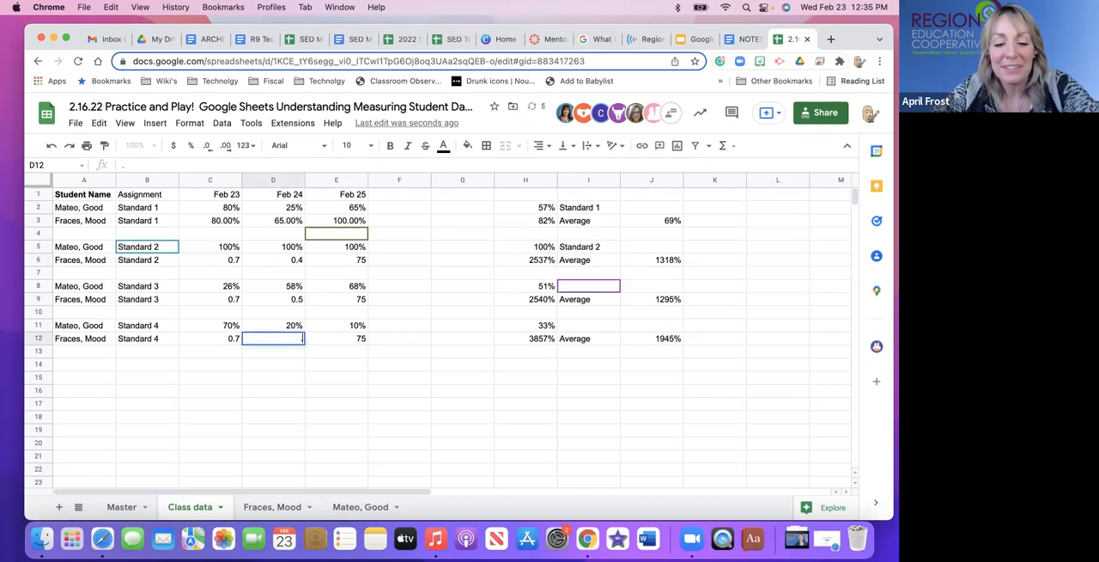
Replace the Feb 25 scores in E6, E9 and E12 with .75.
click(350, 259)
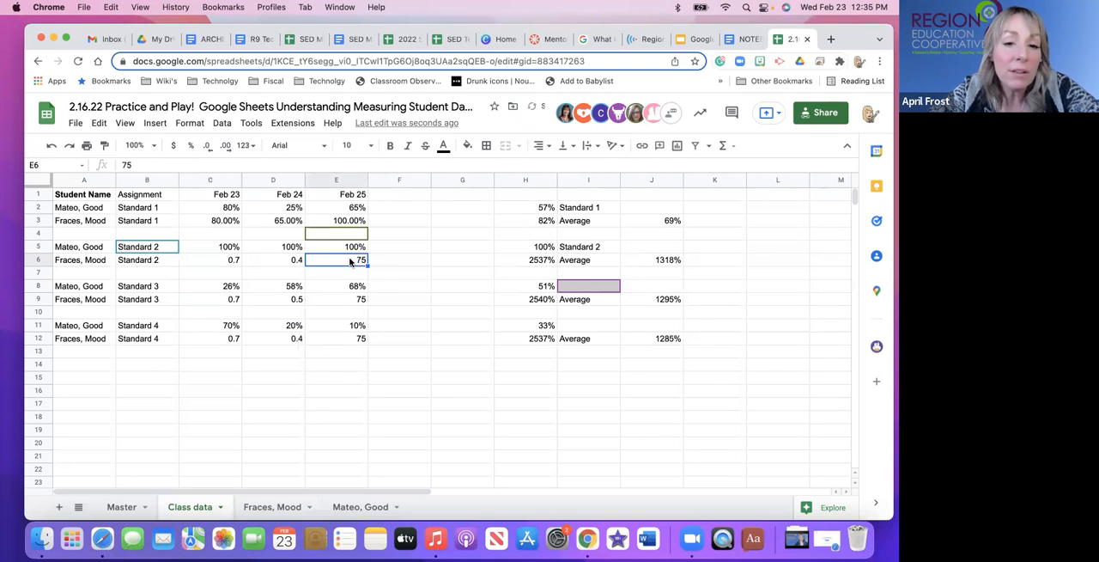
text(.75)
click(355, 301)
text(.75)
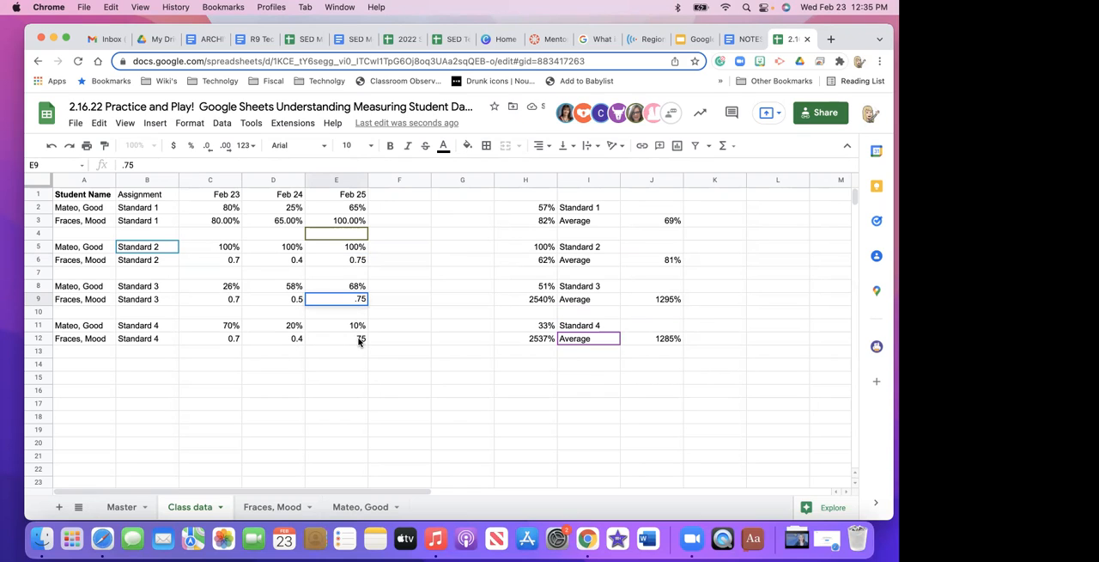
click(360, 340)
text(.75)
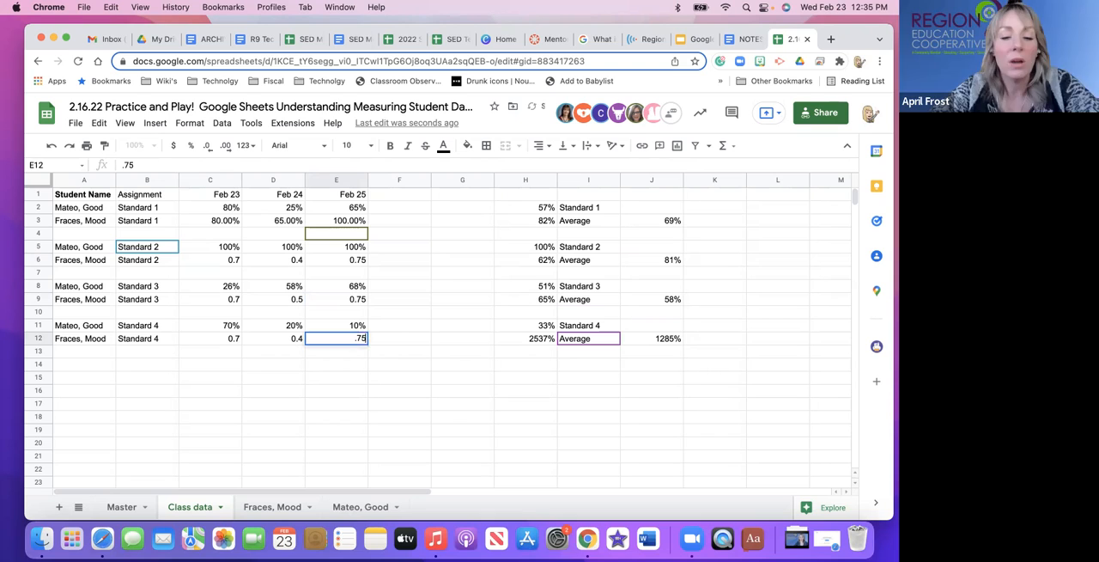
click(344, 379)
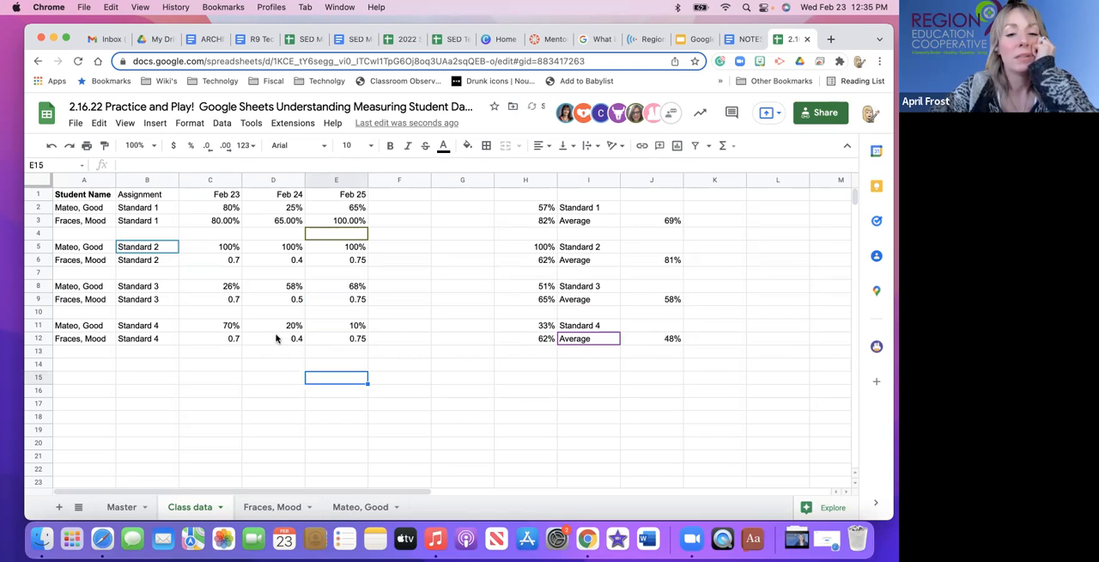
Format the second student's scores in C6:E6, C9:E9 and C12:E12 as percentages, and select the Standard 1 average in J3.
drag(232, 260, 360, 263)
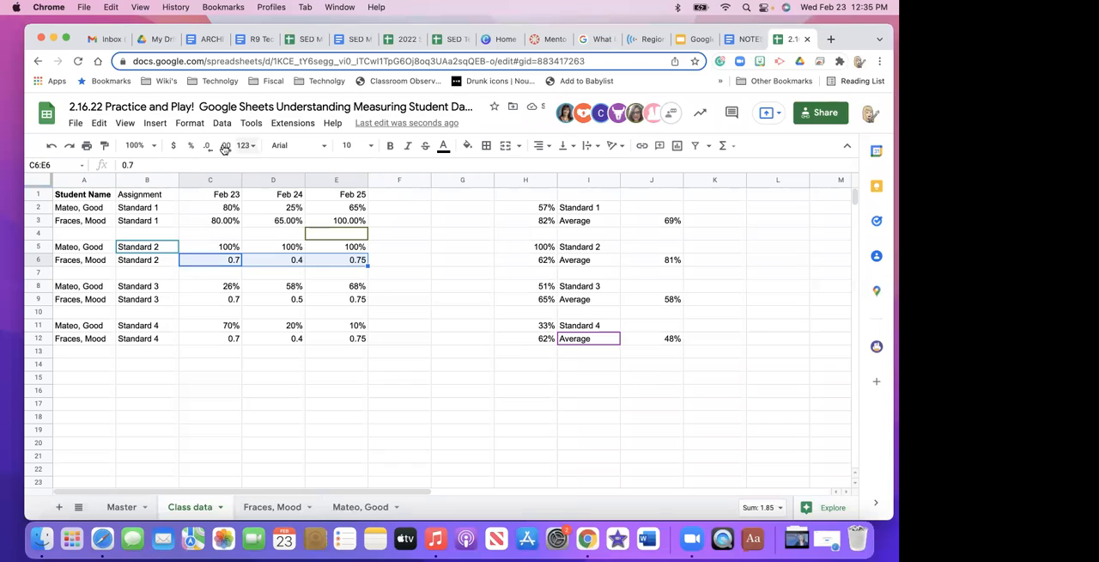
click(190, 146)
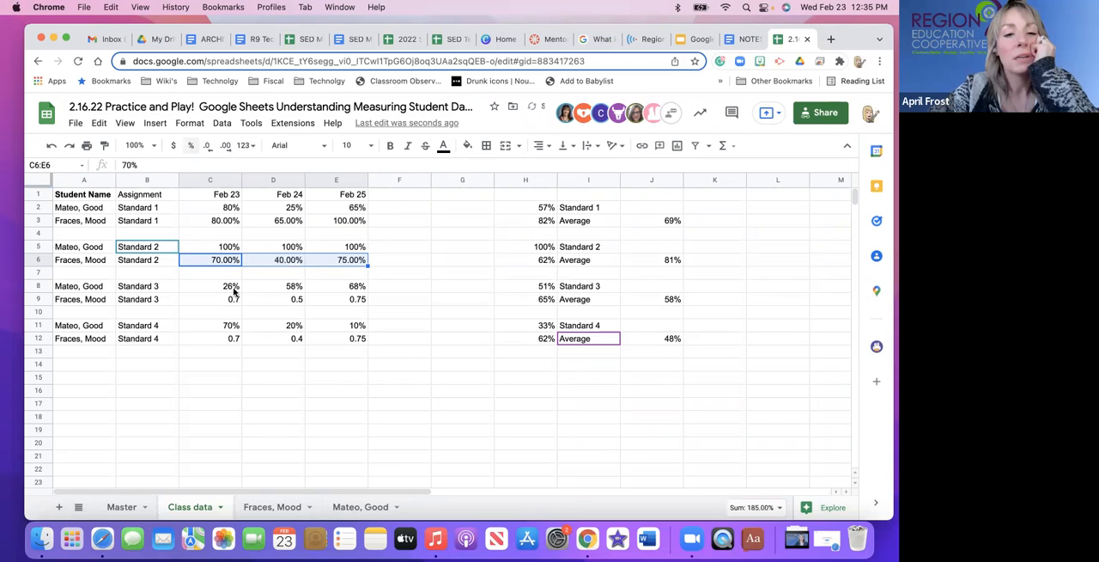
drag(230, 299, 353, 300)
click(191, 146)
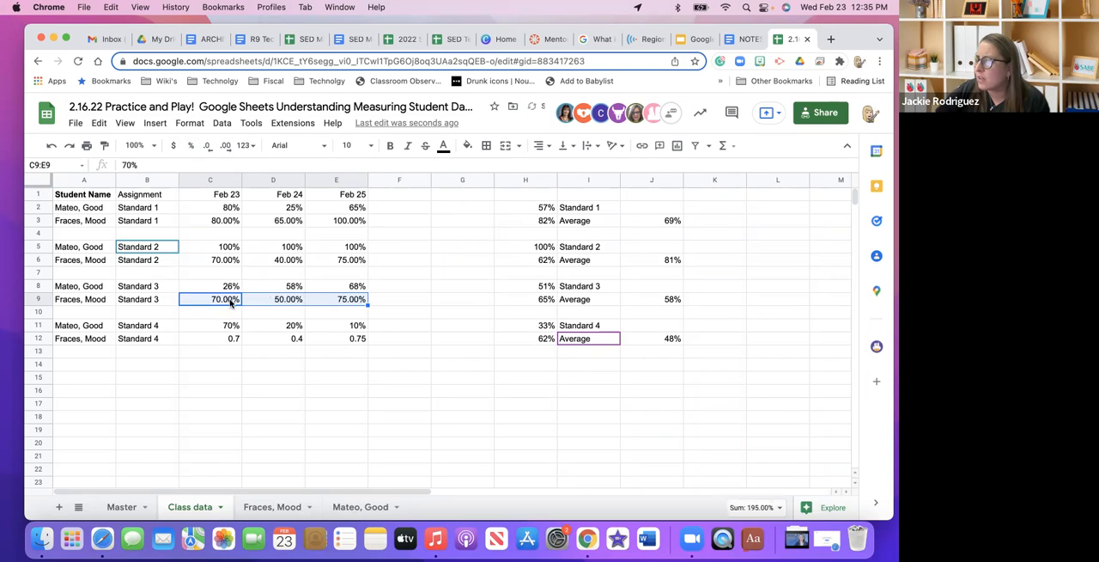
drag(233, 339, 344, 341)
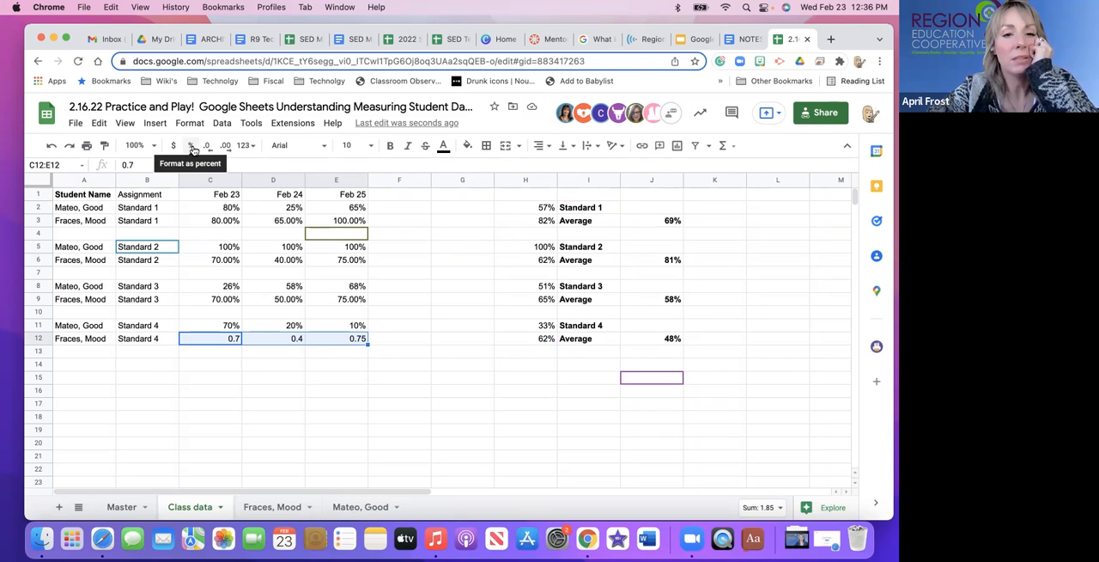
click(192, 150)
click(674, 221)
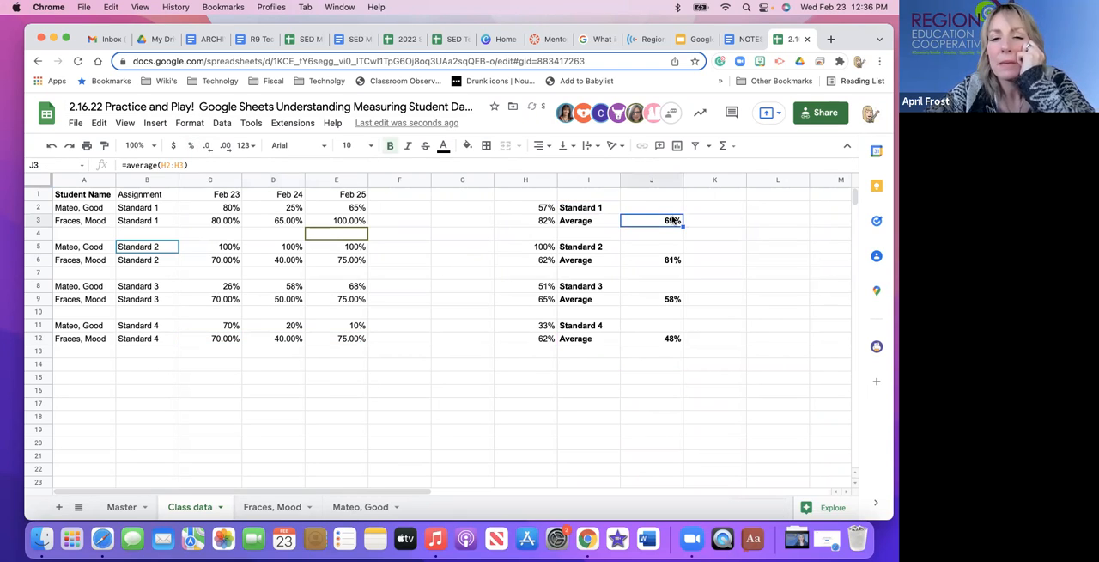